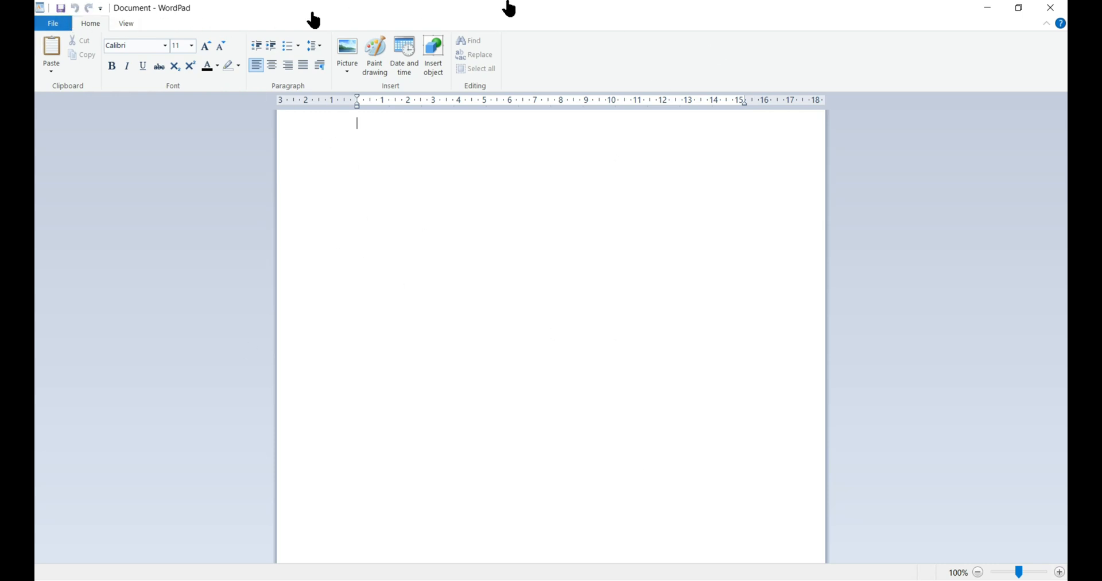
# - View the program's version and licence information, and close it again
pyautogui.click(53, 26)
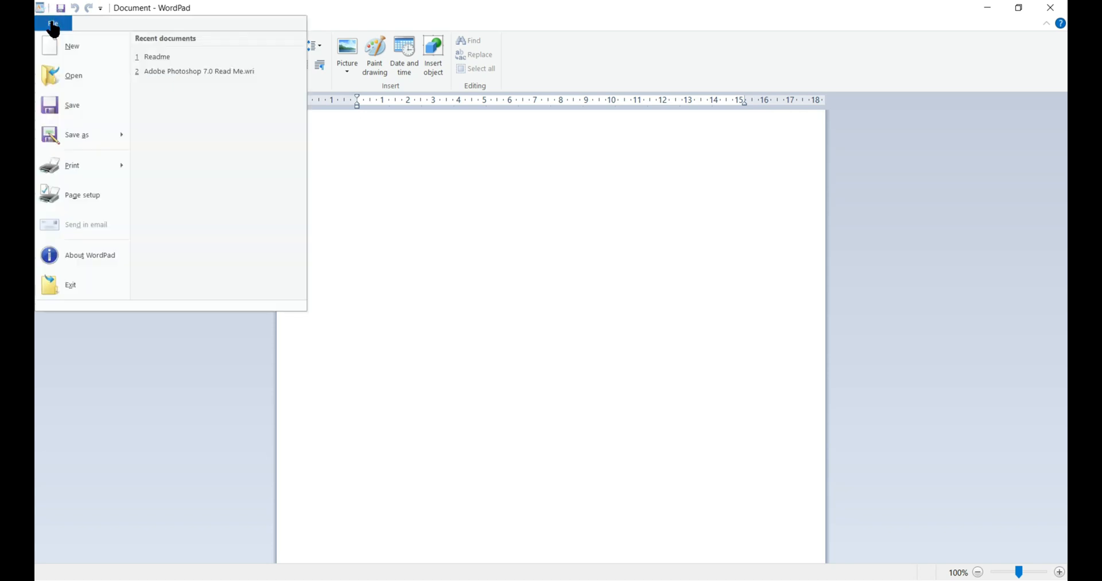
pyautogui.click(77, 261)
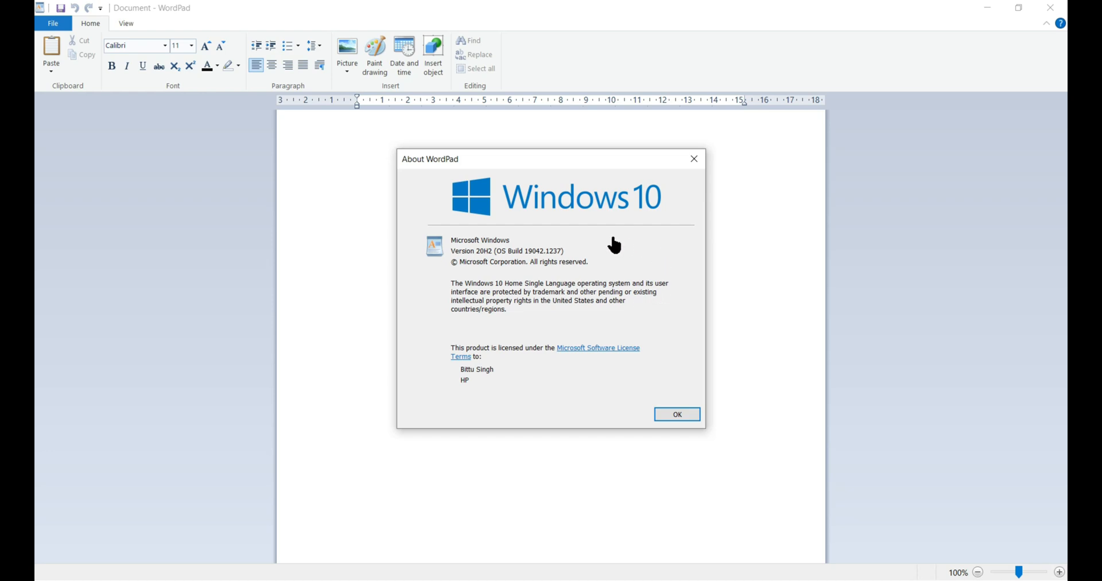
pyautogui.click(692, 160)
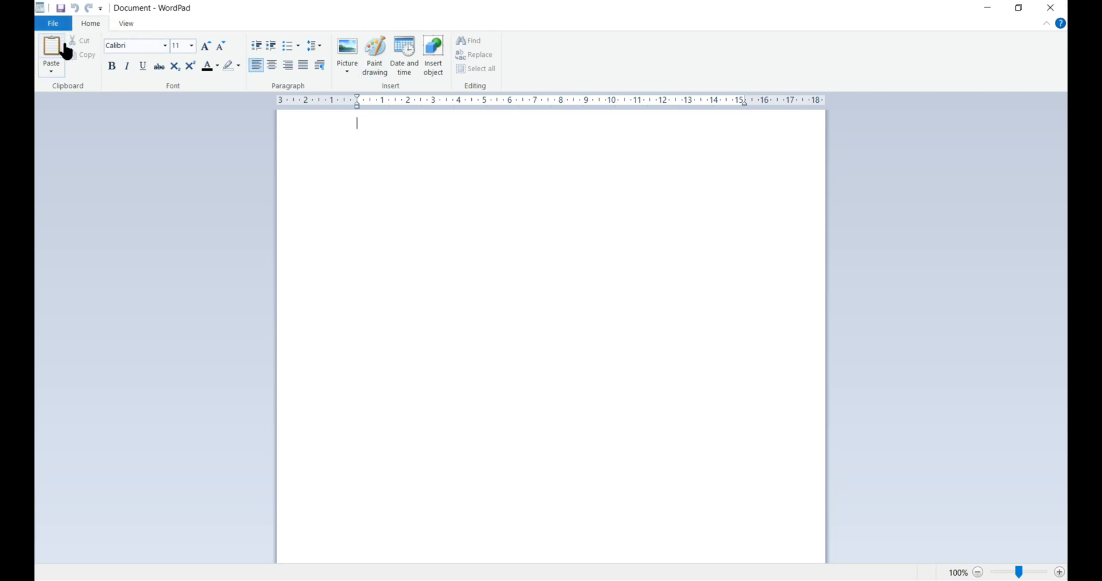
pyautogui.click(126, 24)
pyautogui.click(89, 26)
pyautogui.click(58, 24)
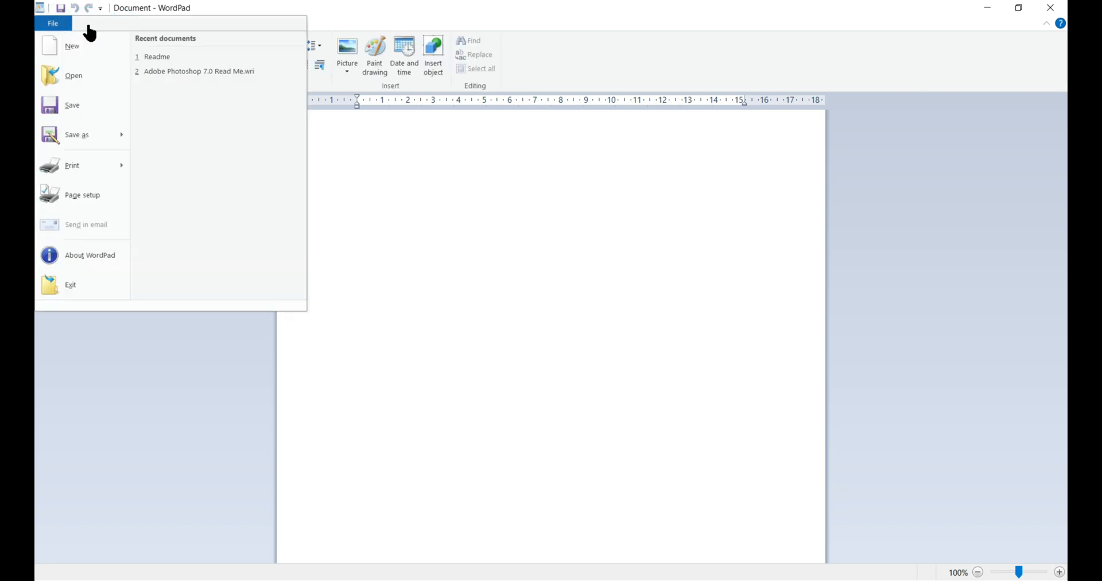
pyautogui.click(378, 20)
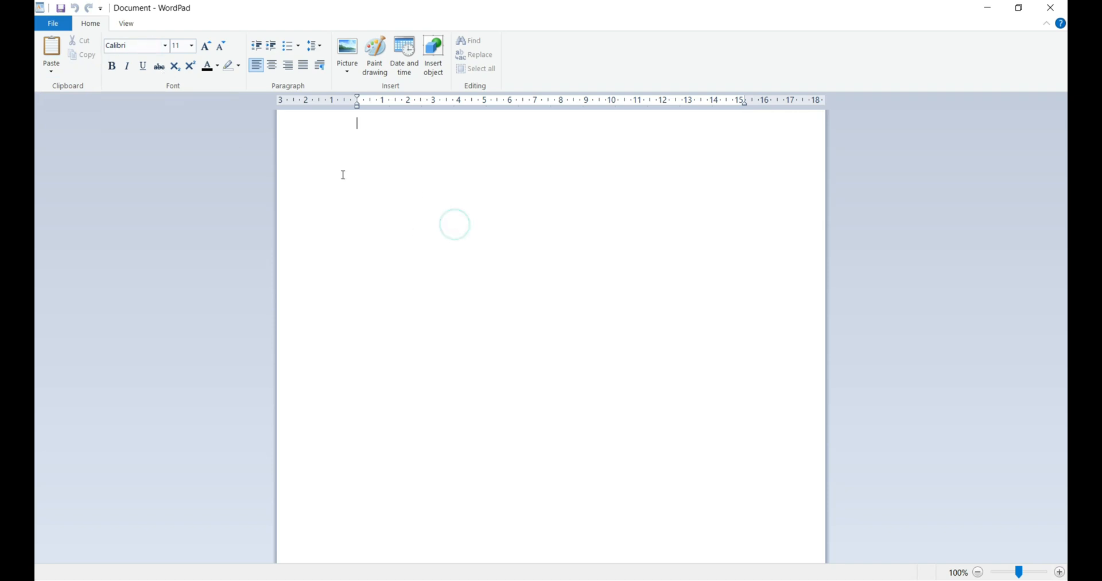
# - Examine the list of available fonts and the font size controls
pyautogui.click(166, 46)
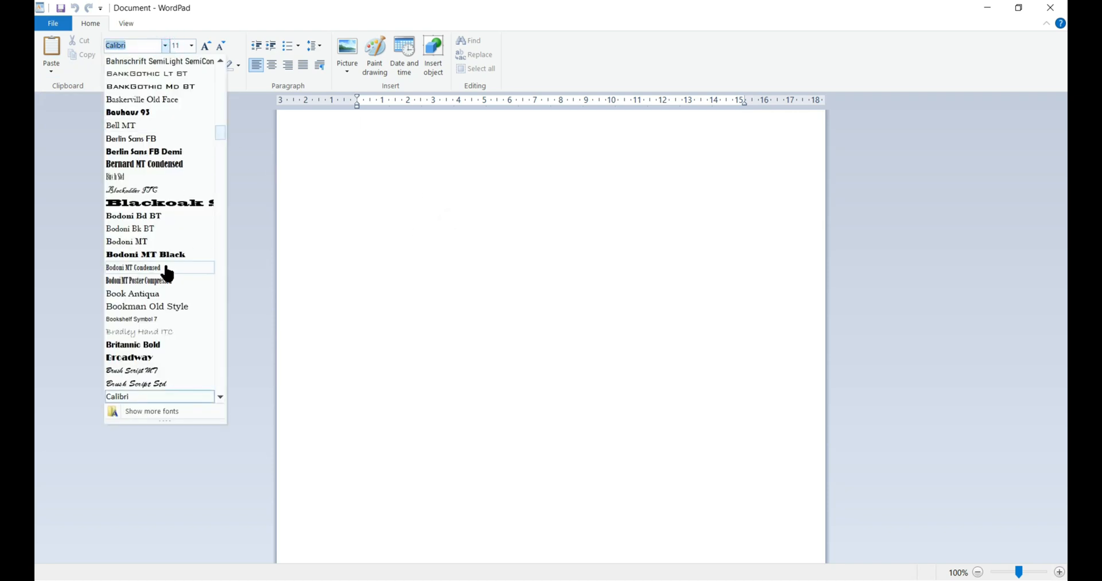
pyautogui.scroll(10, 167, 274)
pyautogui.scroll(-20, 165, 275)
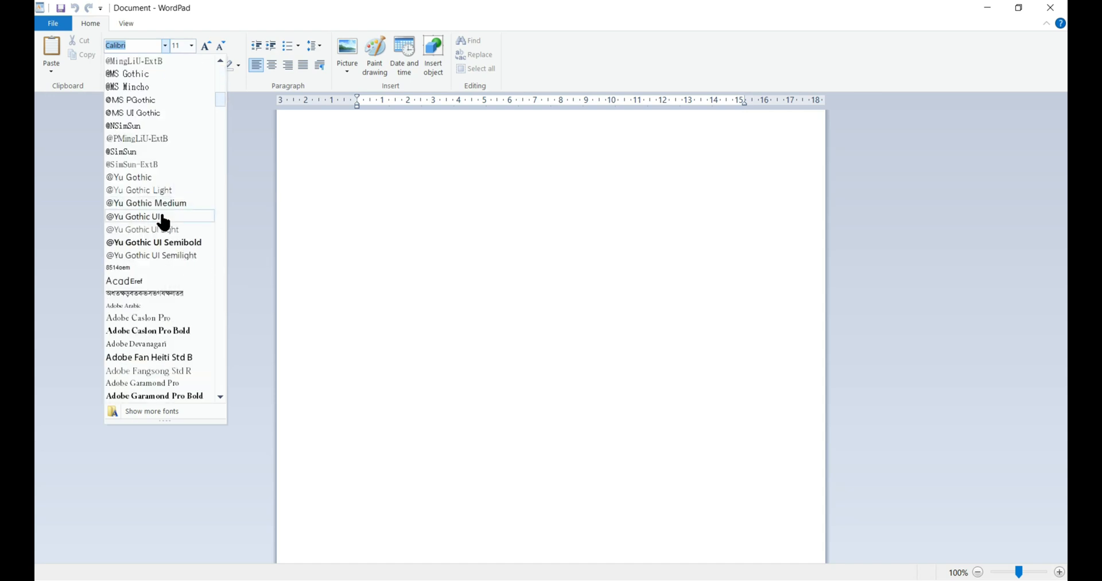
pyautogui.scroll(-20, 164, 223)
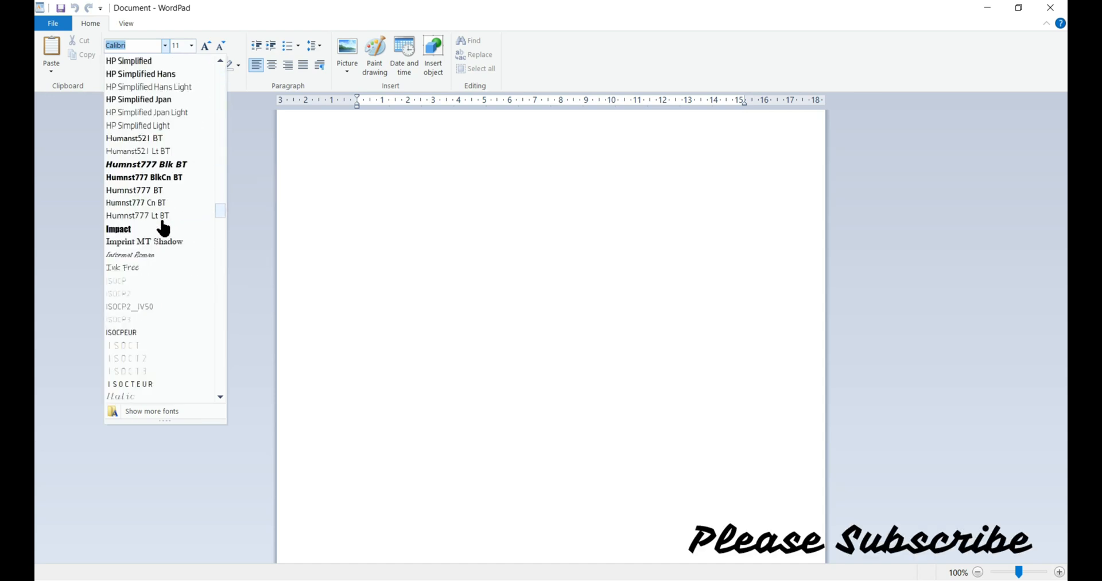
pyautogui.scroll(-20, 165, 246)
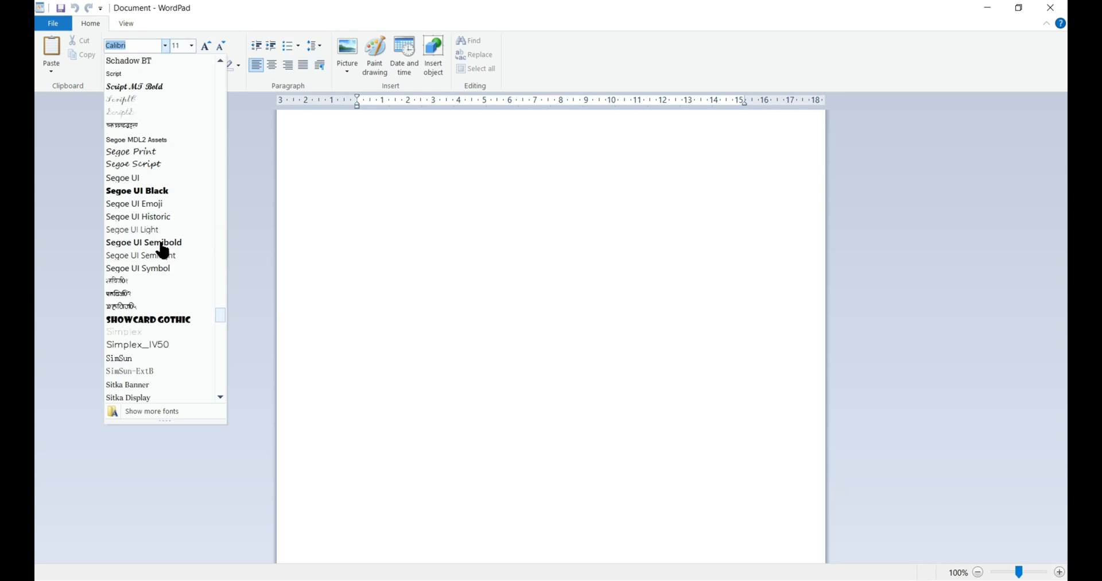
pyautogui.click(385, 221)
pyautogui.click(184, 43)
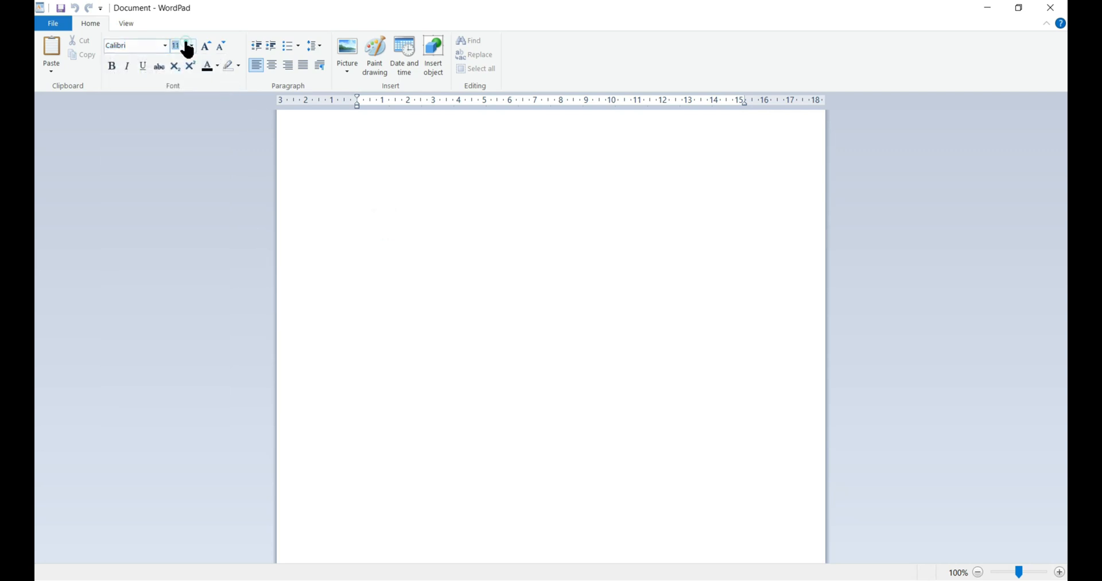
pyautogui.click(210, 51)
pyautogui.click(223, 47)
pyautogui.click(223, 47)
pyautogui.click(223, 47)
pyautogui.click(179, 75)
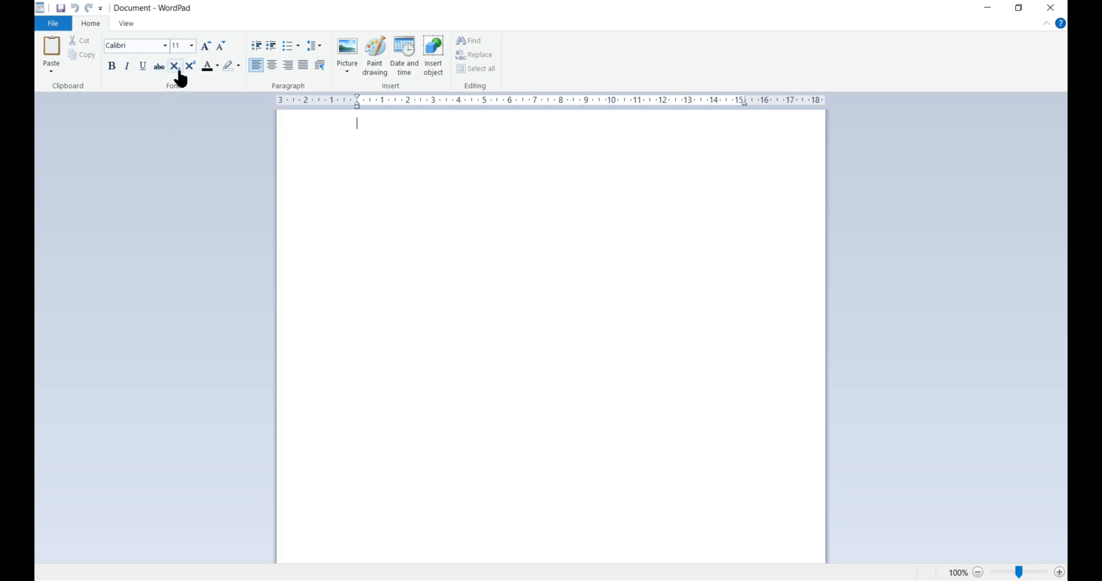
# - Examine the text colour, highlight colour, list style and line spacing options
pyautogui.click(216, 68)
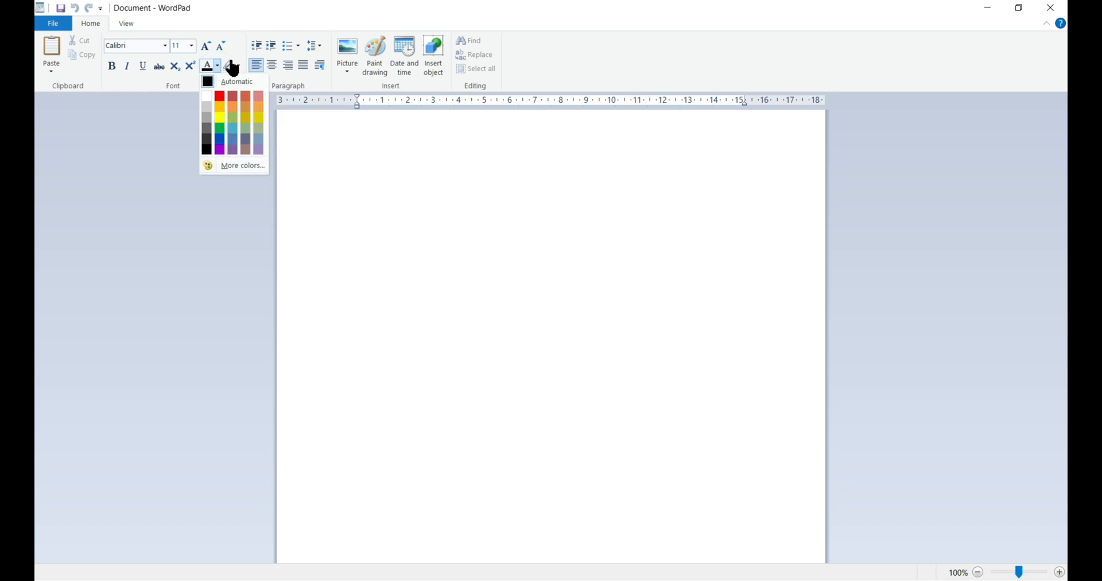
pyautogui.click(218, 67)
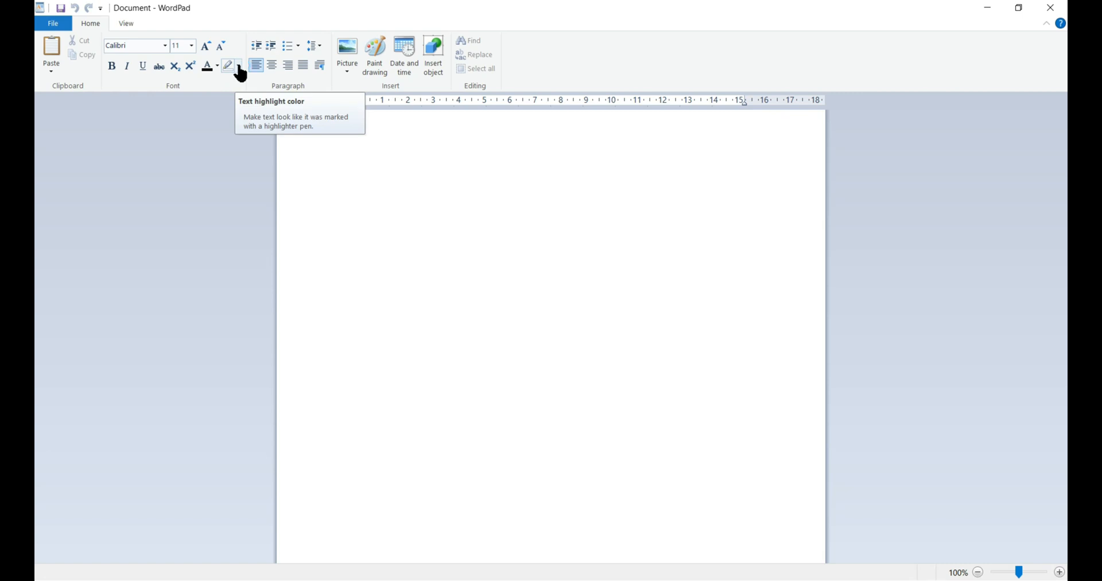
pyautogui.click(240, 68)
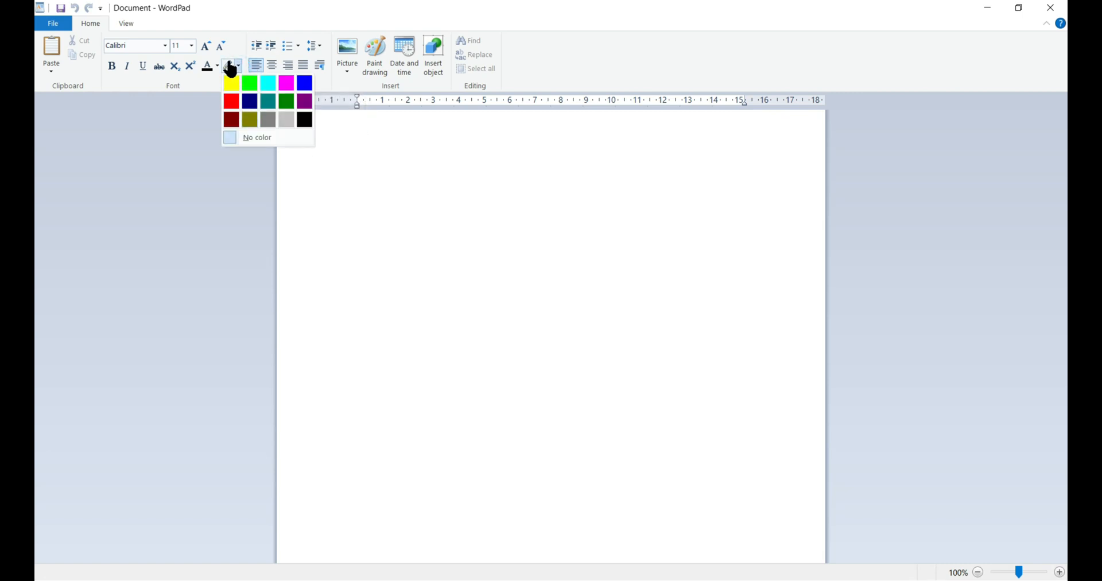
pyautogui.click(238, 66)
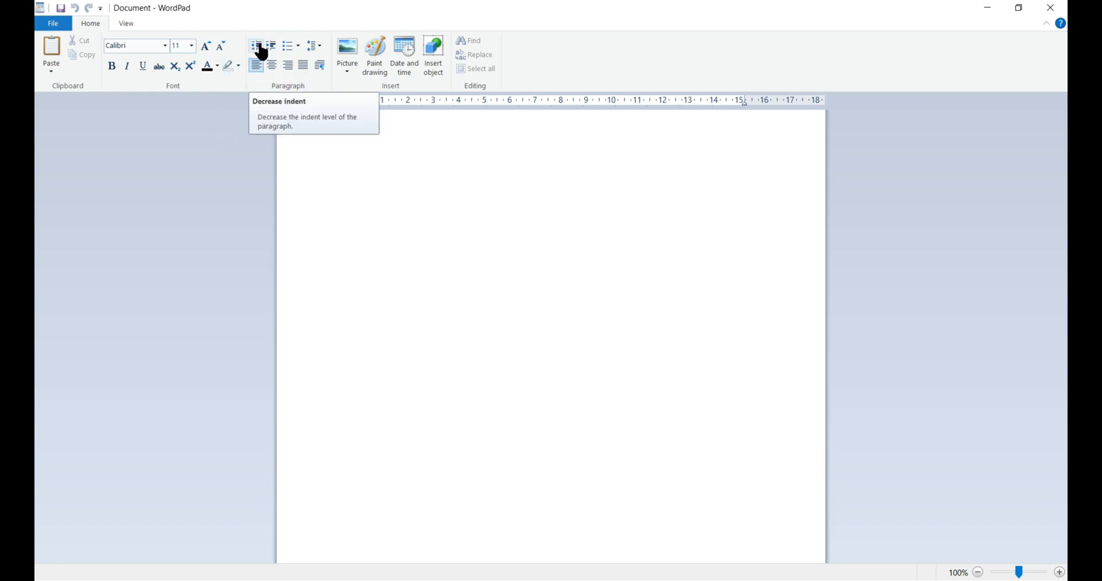
pyautogui.click(257, 48)
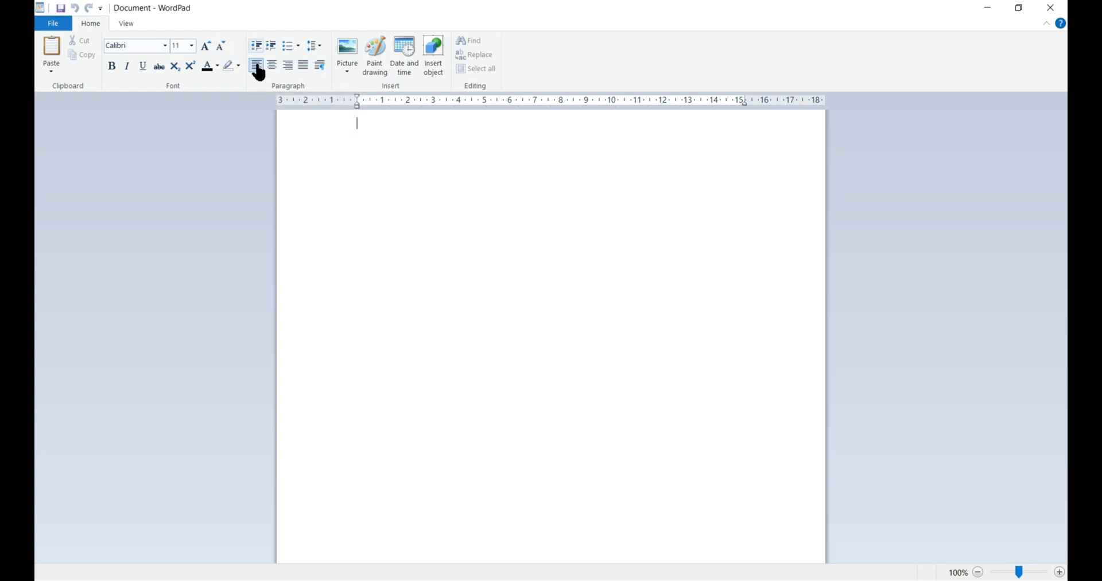
pyautogui.click(298, 46)
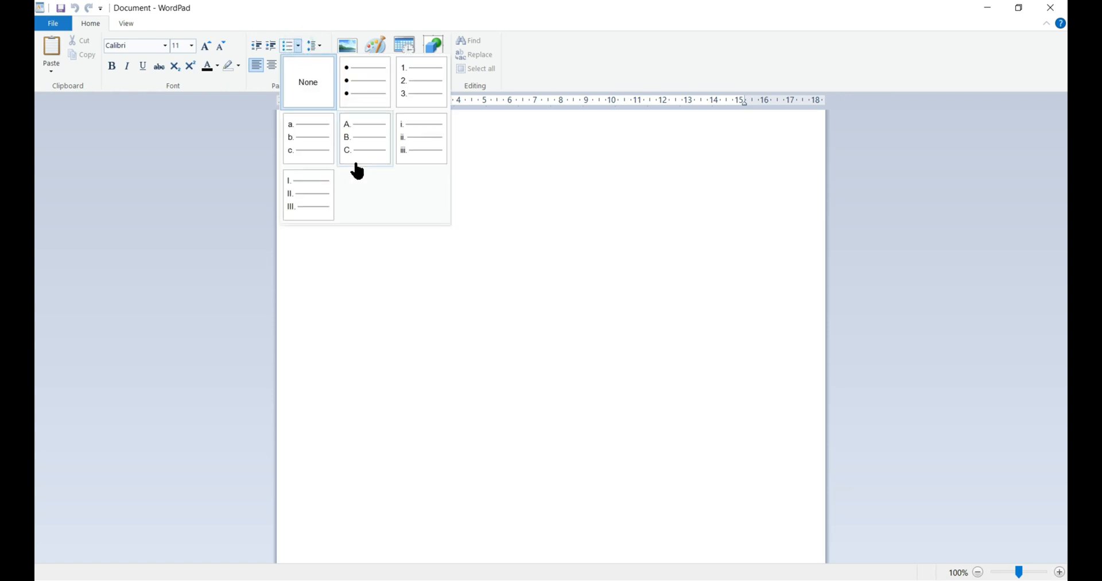
pyautogui.click(320, 47)
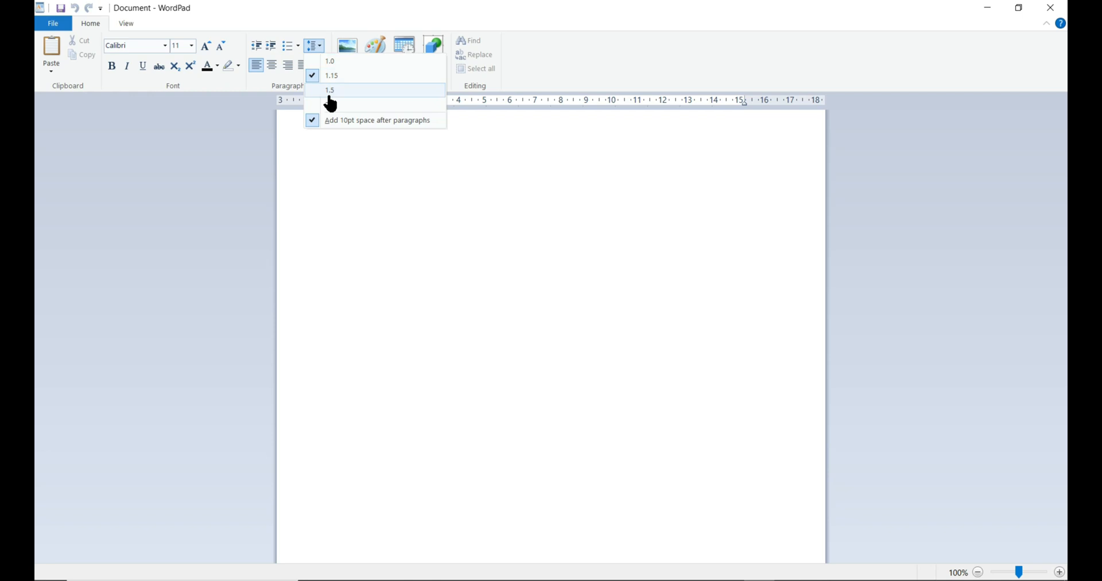
pyautogui.click(262, 89)
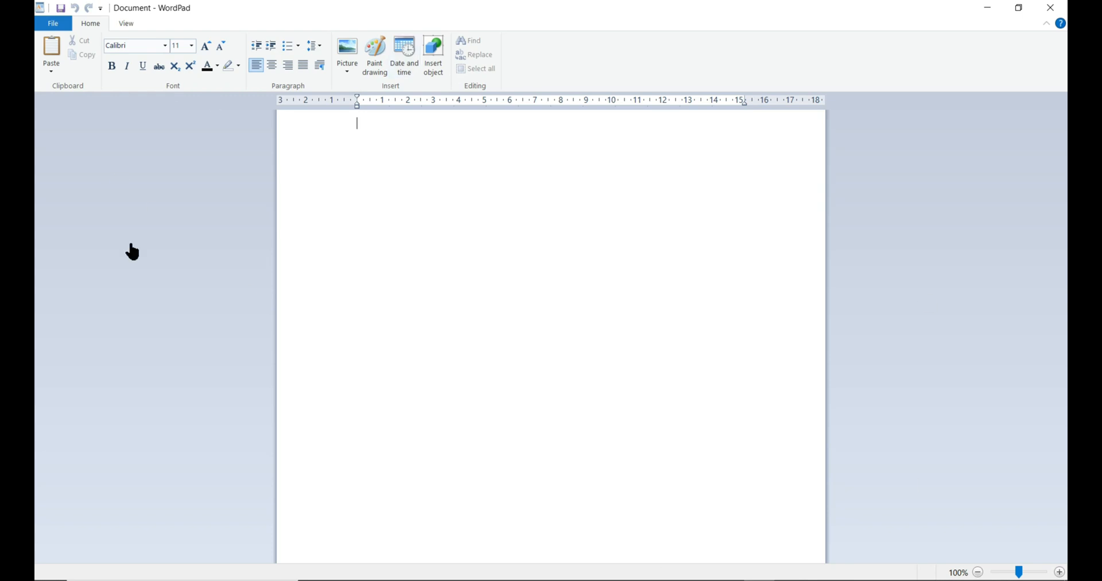
pyautogui.click(54, 24)
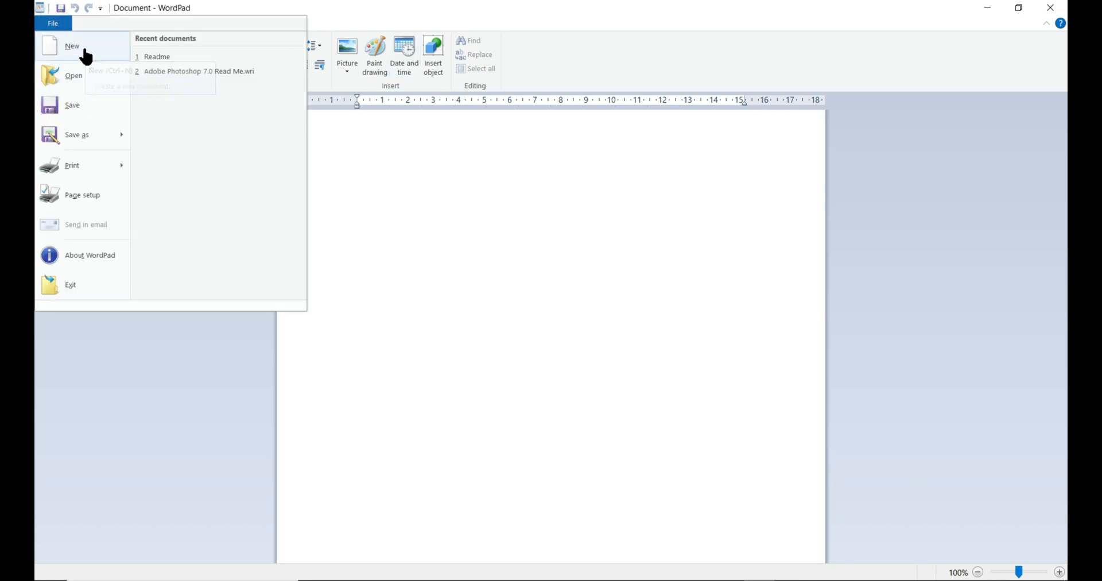
pyautogui.click(454, 179)
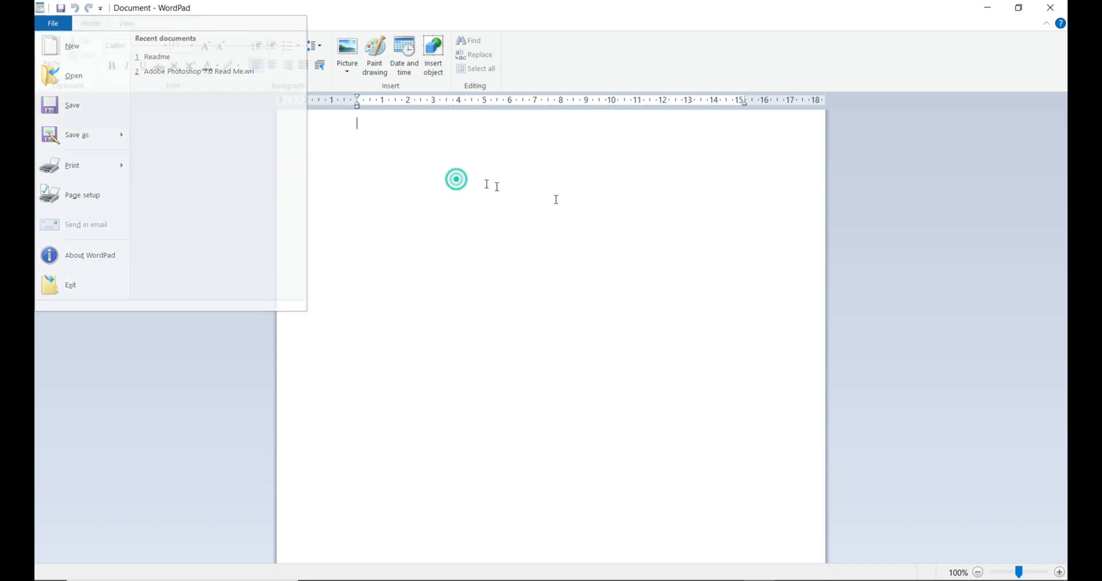
pyautogui.click(53, 23)
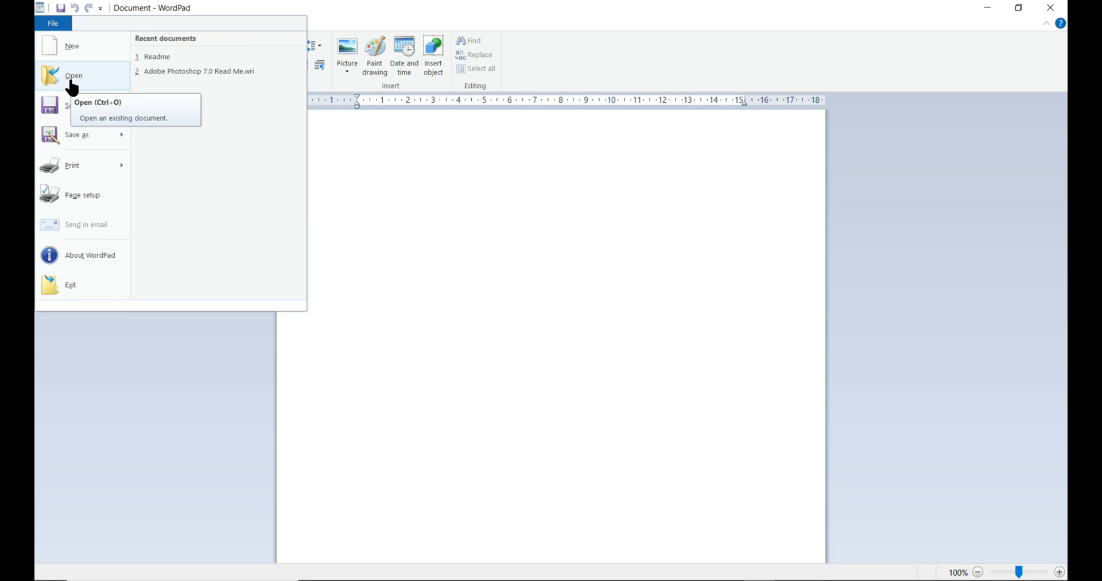
pyautogui.click(458, 226)
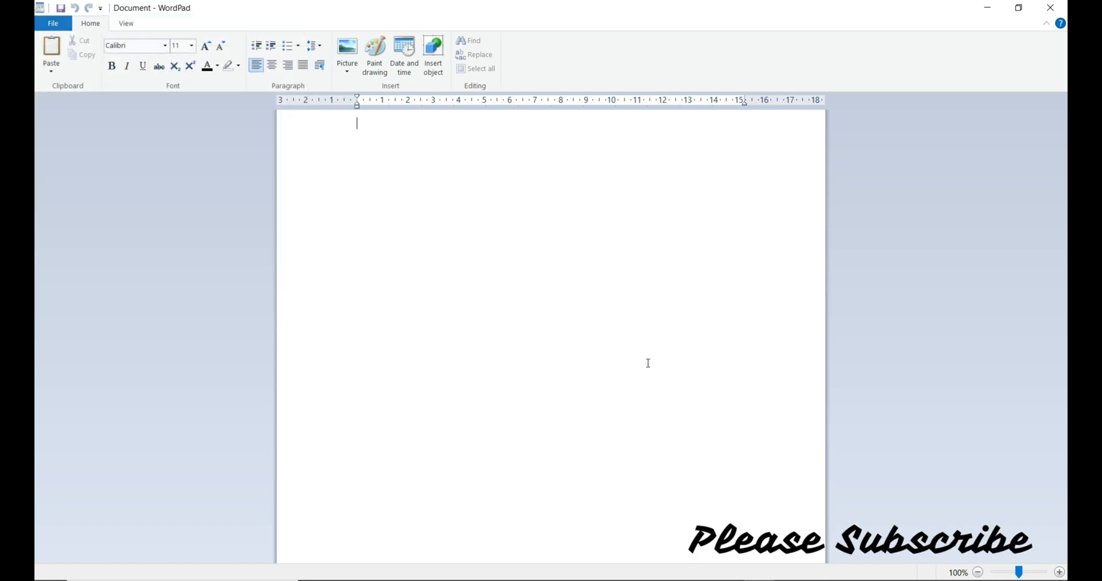
pyautogui.click(54, 24)
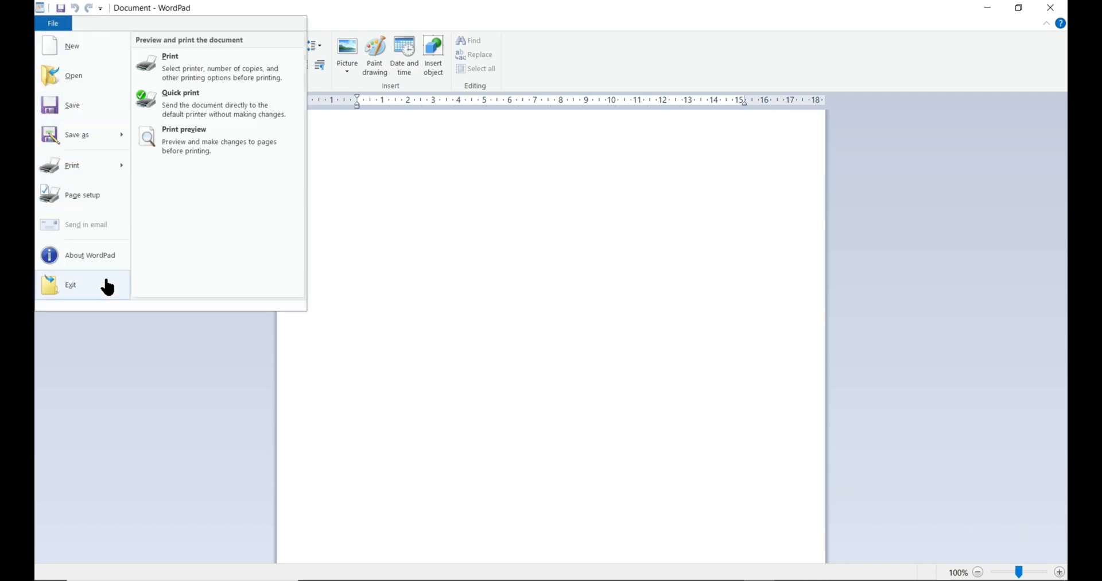
pyautogui.click(487, 263)
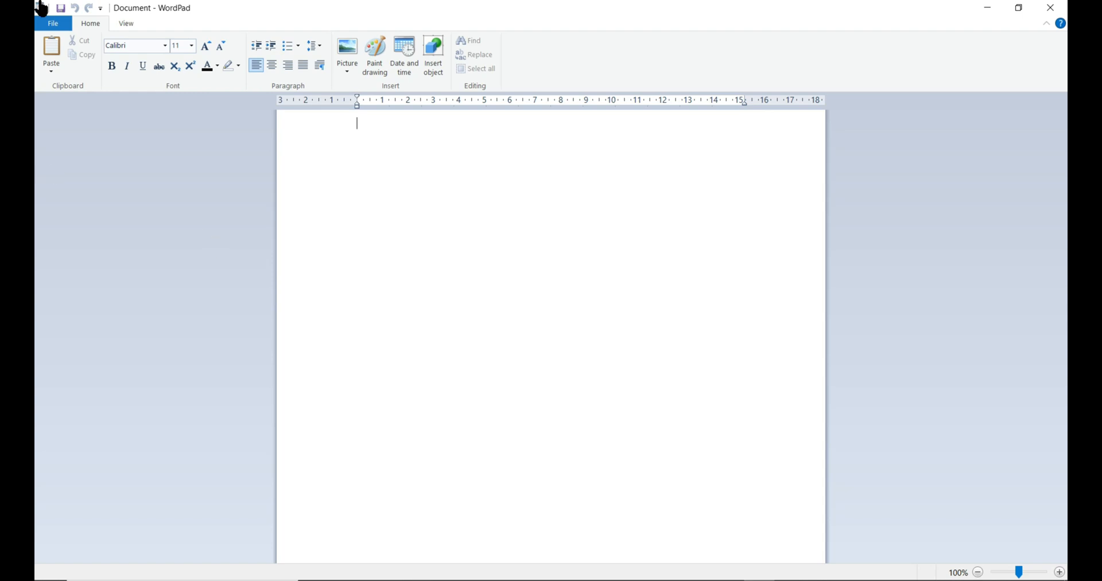
# - Write the sentence "india is a great country." on the first line of the blank document
pyautogui.write('india in')
pyautogui.press('BackSpace')
pyautogui.write('s ')
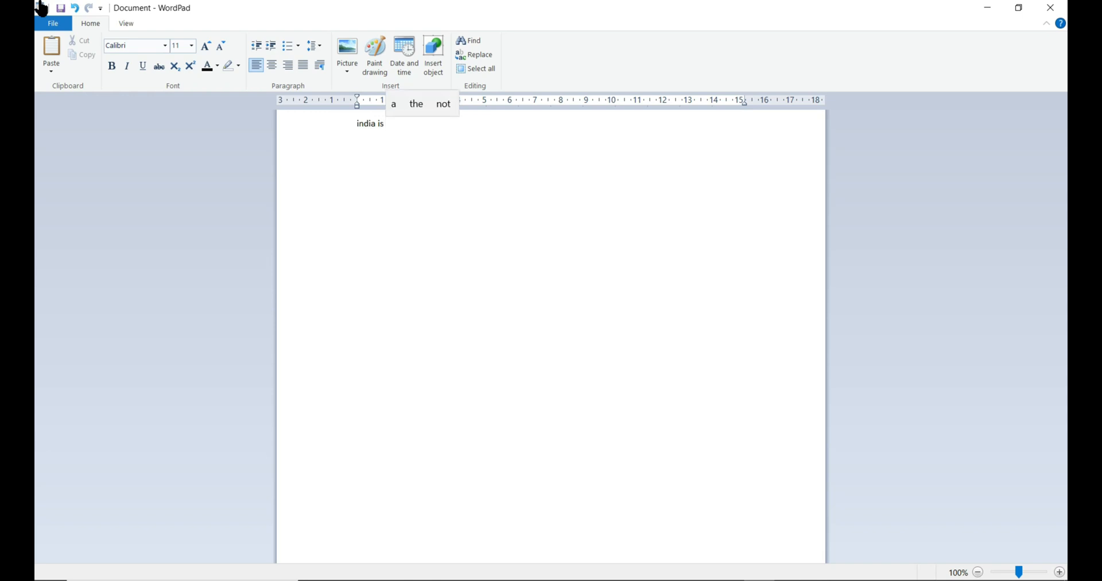
pyautogui.write('a')
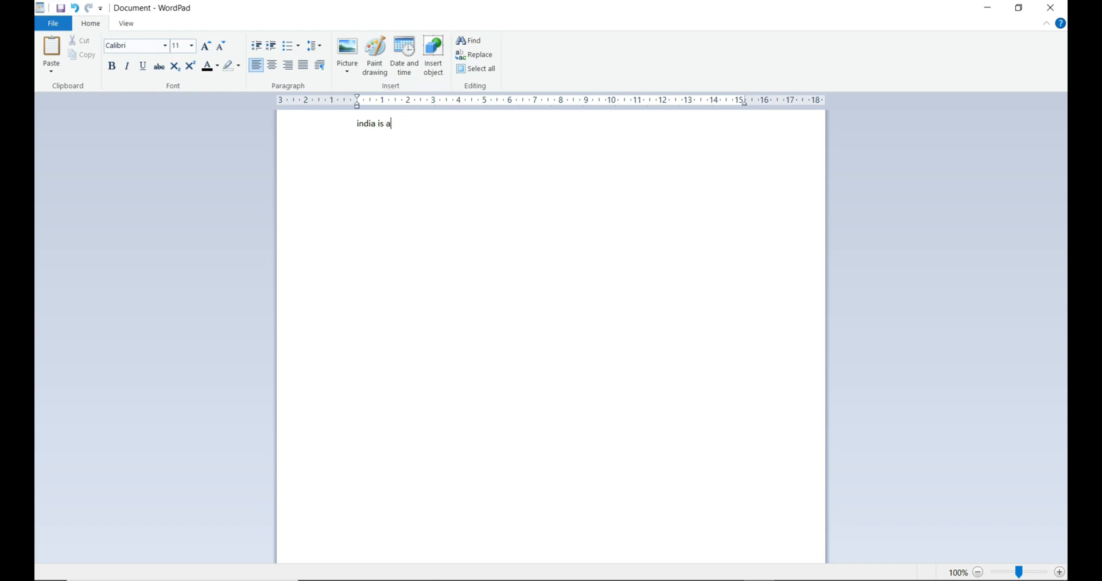
pyautogui.write('a great cou')
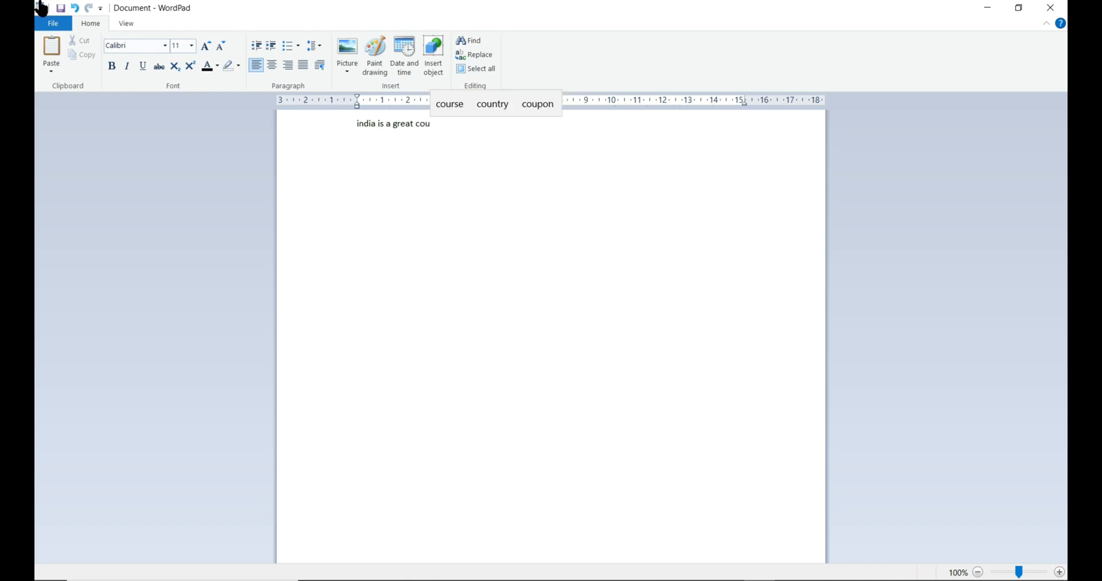
pyautogui.write('ntry')
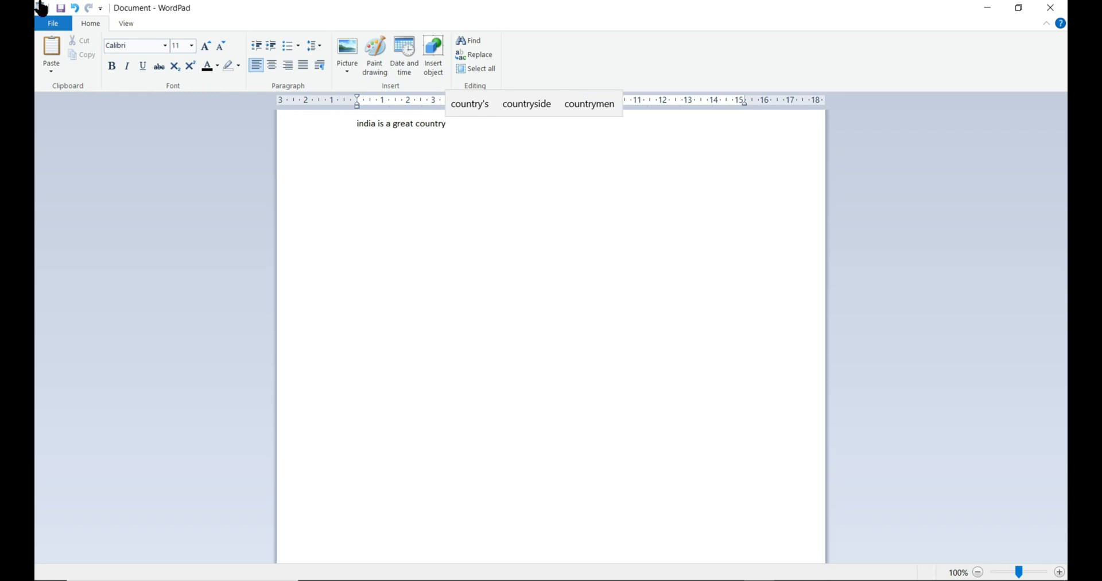
pyautogui.write('.')
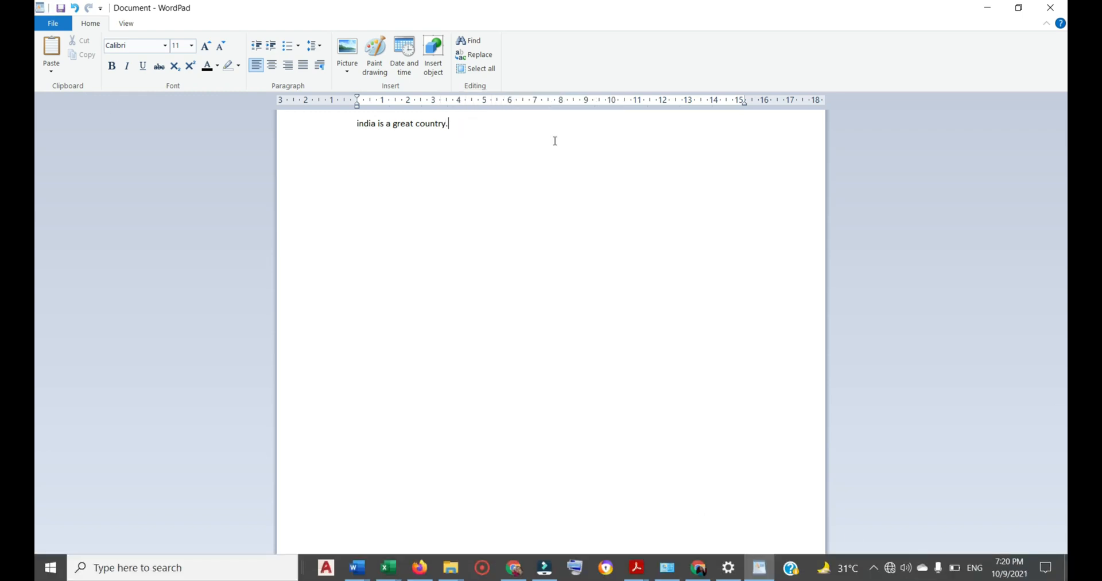
# - Set the font size of the sentence "india is a great country." to 22
pyautogui.click(431, 138)
pyautogui.moveTo(466, 127); pyautogui.dragTo(359, 118)
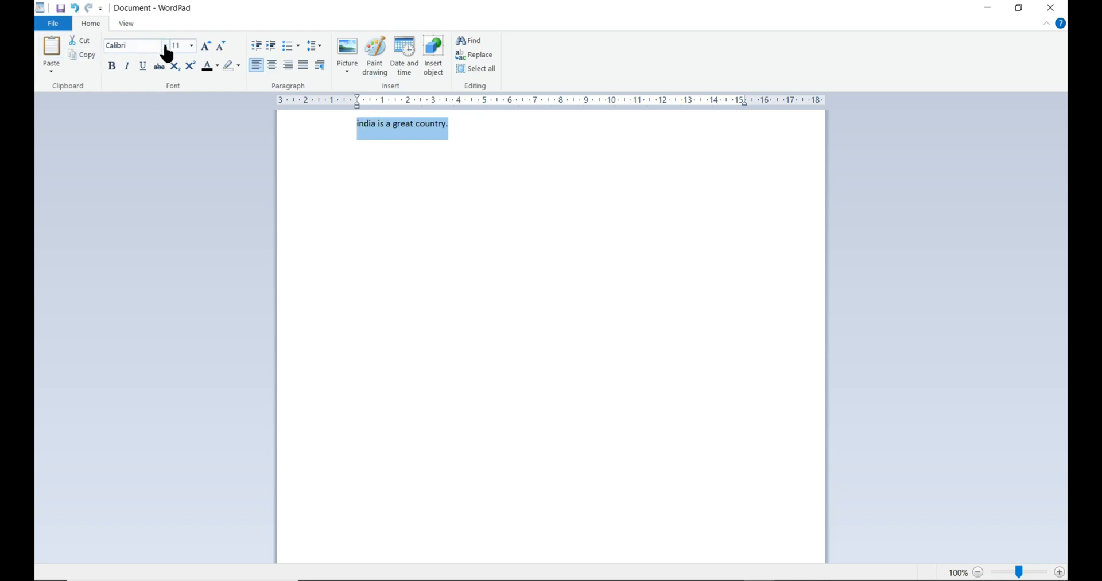
pyautogui.click(193, 45)
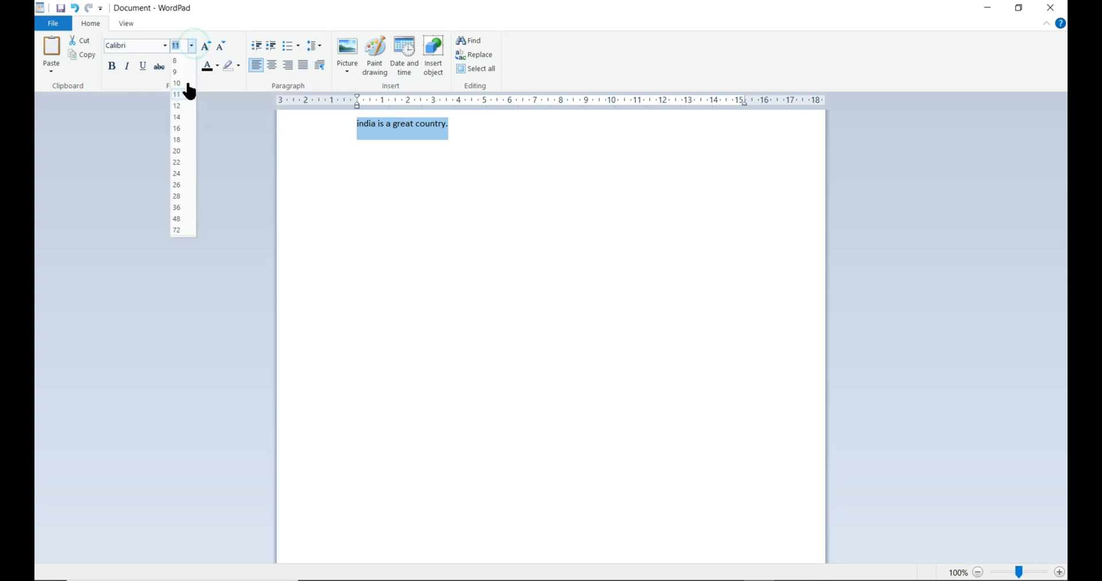
pyautogui.click(177, 163)
pyautogui.click(477, 228)
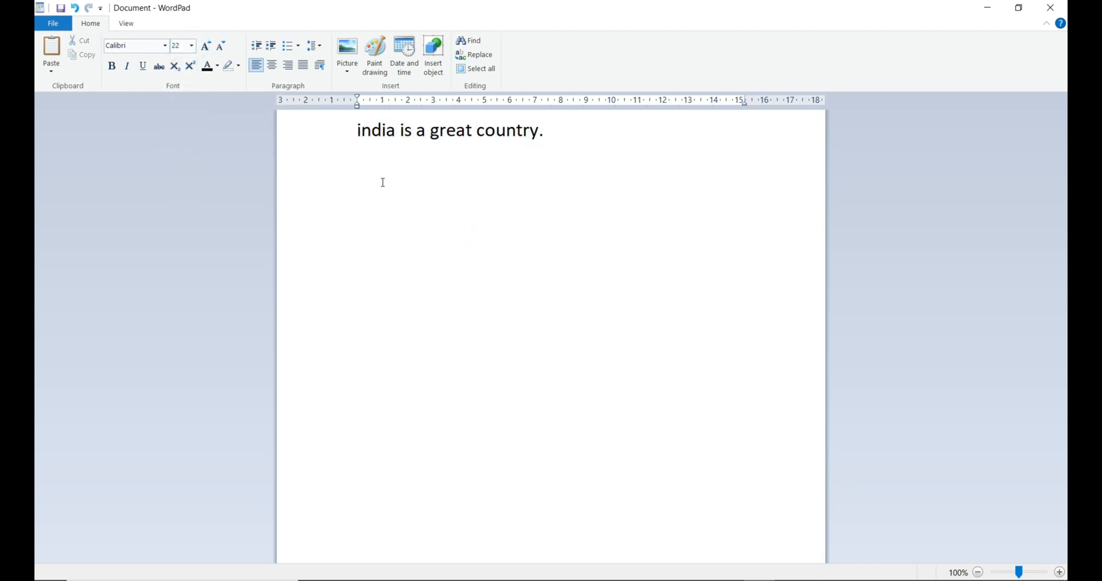
# - Enlarge the whole sentence "india is a great country." to font size 80 with Grow Font
pyautogui.click(192, 46)
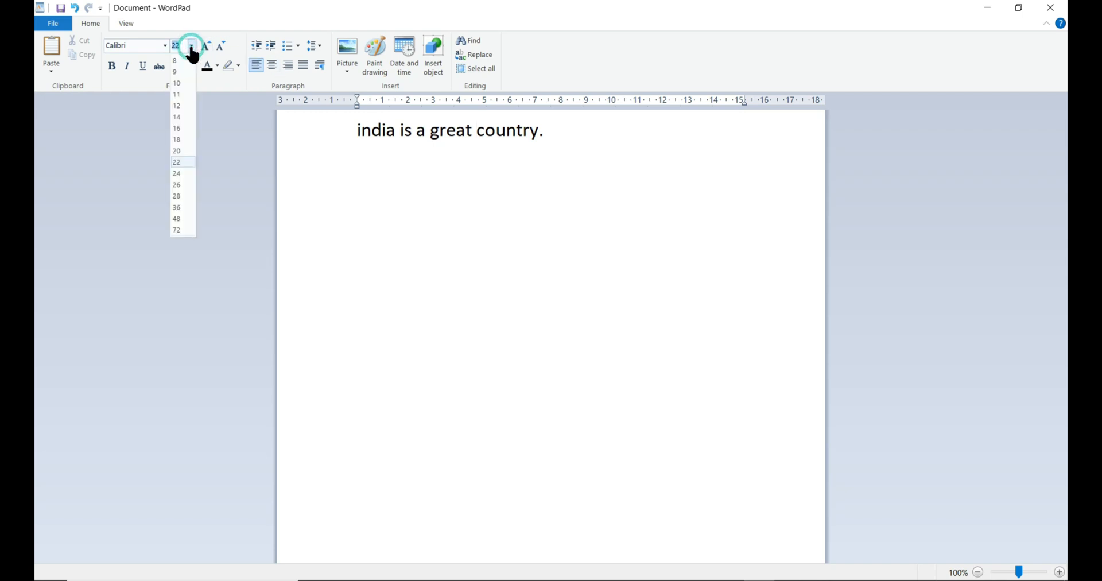
pyautogui.click(560, 225)
pyautogui.moveTo(550, 138); pyautogui.dragTo(355, 137)
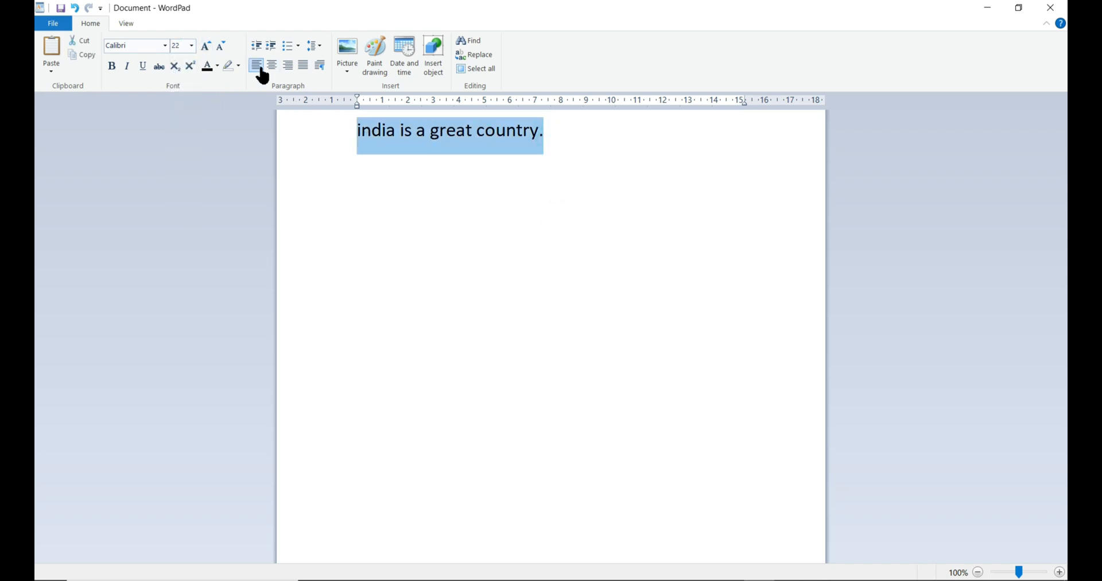
pyautogui.click(208, 46)
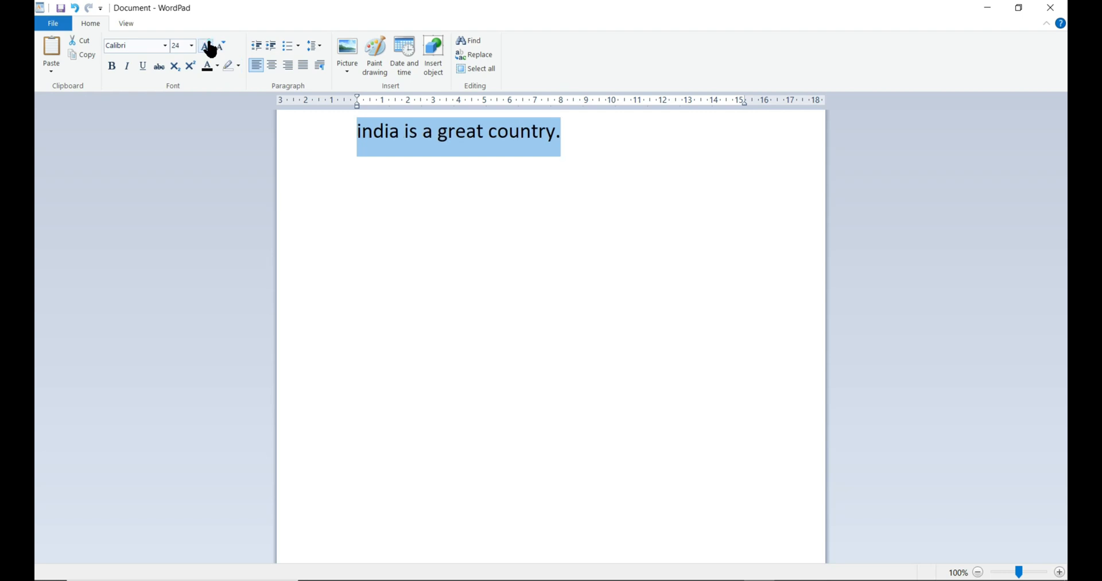
pyautogui.click(208, 45)
pyautogui.click(208, 45)
pyautogui.click(208, 45)
pyautogui.click(209, 45)
pyautogui.click(209, 45)
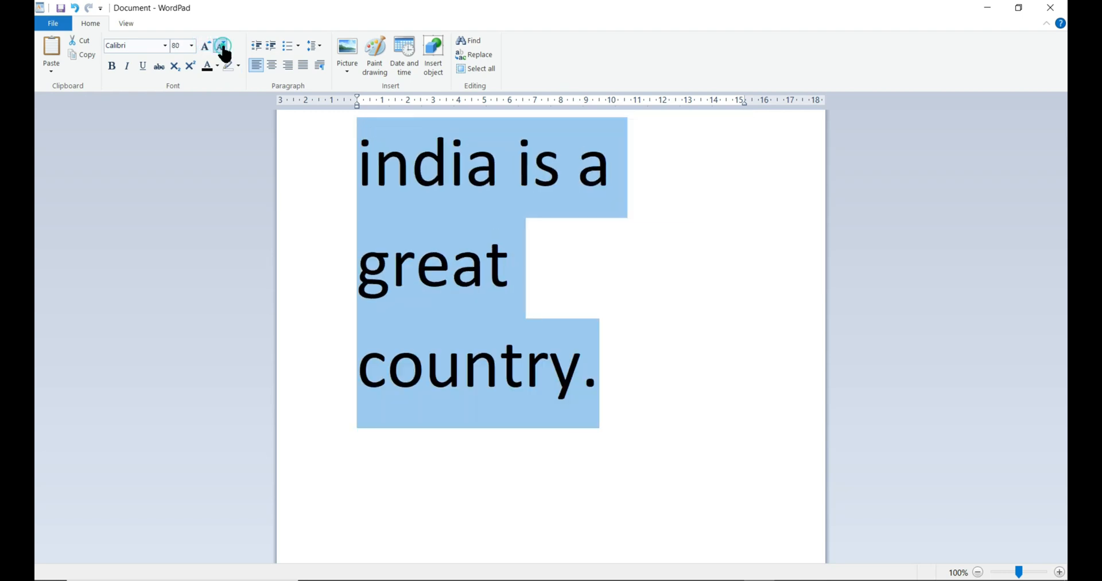
# - Reduce the font size of the whole sentence to 28 with Shrink Font
pyautogui.click(223, 46)
pyautogui.click(223, 46)
pyautogui.click(223, 46)
# - Replace the lowercase "i" at the start of the sentence with a capital "I"
pyautogui.click(357, 156)
pyautogui.click(360, 131)
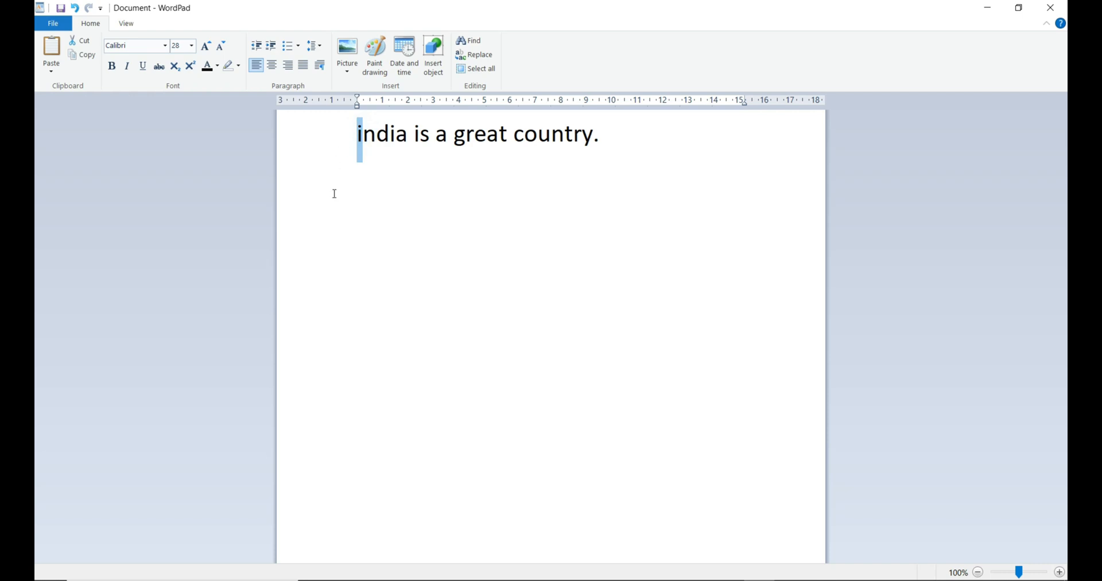
pyautogui.press('Delete')
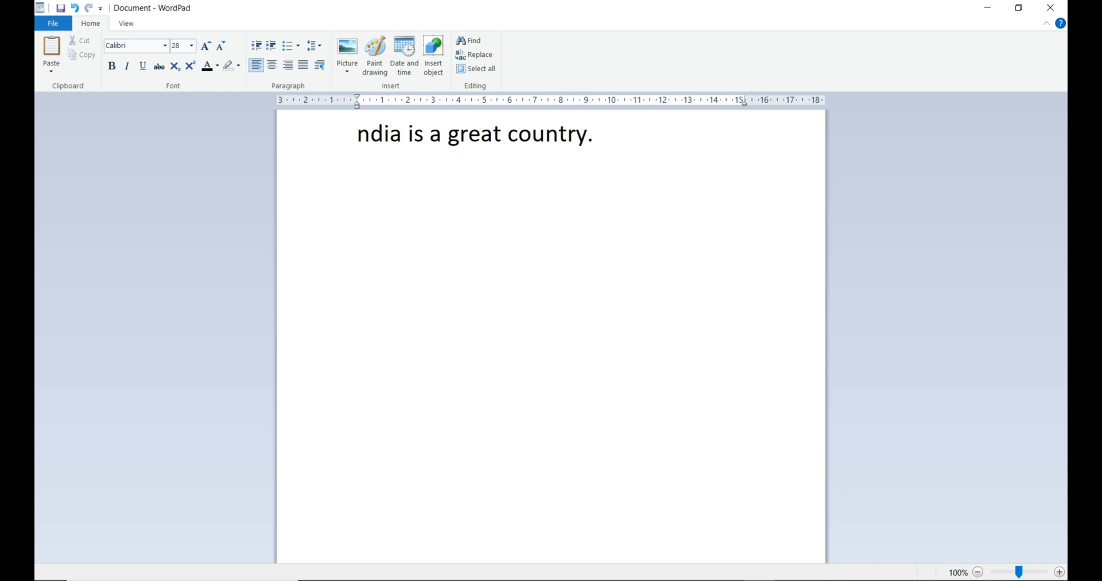
pyautogui.write('I')
# - Enlarge only the initial letter "I" of the sentence by several increments with Grow Font
pyautogui.moveTo(357, 134); pyautogui.dragTo(365, 136)
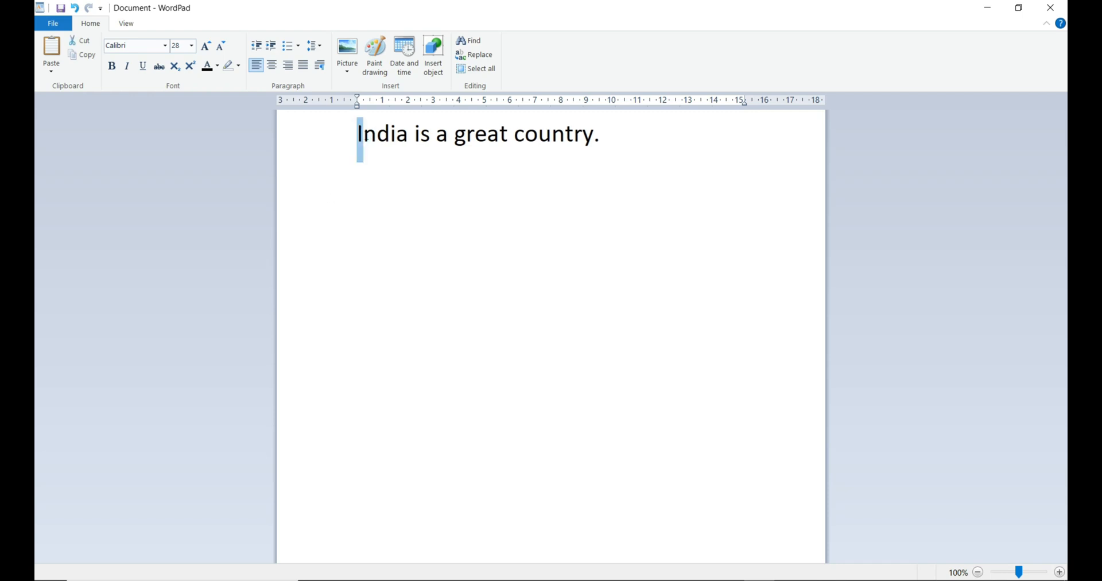
pyautogui.click(208, 45)
pyautogui.click(208, 46)
pyautogui.click(208, 46)
pyautogui.click(208, 46)
pyautogui.click(209, 46)
pyautogui.click(209, 46)
# - Reduce the initial letter "I" to font size 14 with Shrink Font
pyautogui.click(223, 46)
pyautogui.click(223, 46)
pyautogui.click(223, 46)
pyautogui.click(223, 46)
pyautogui.click(223, 46)
pyautogui.click(223, 46)
pyautogui.click(223, 46)
pyautogui.click(224, 46)
pyautogui.click(223, 46)
pyautogui.click(222, 46)
pyautogui.click(223, 45)
pyautogui.click(223, 46)
pyautogui.click(221, 47)
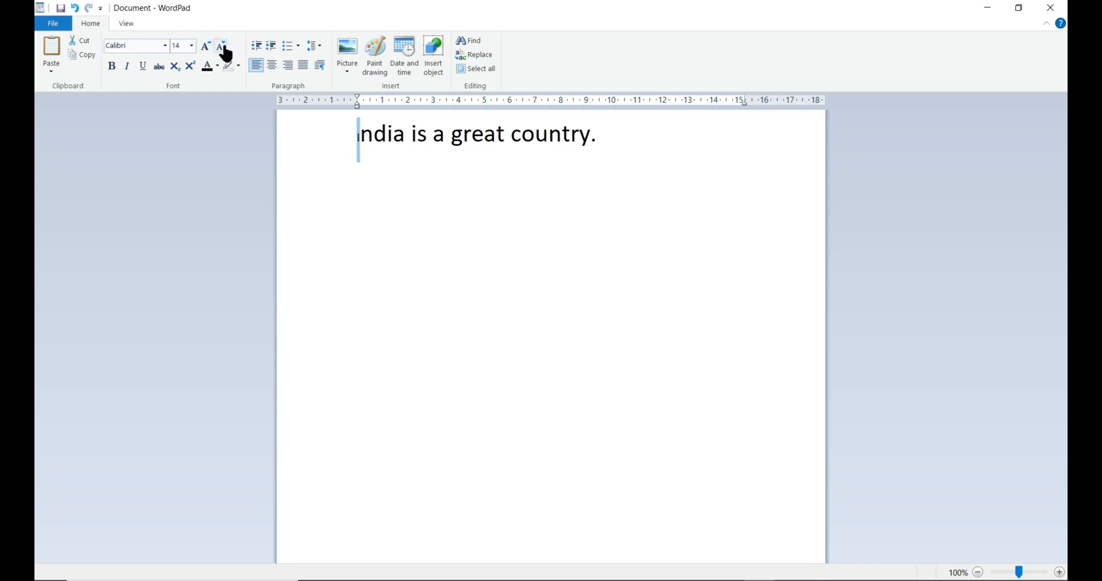
# - Enlarge the initial letter "I" by four increments with Grow Font and deselect it
pyautogui.click(209, 46)
pyautogui.click(208, 46)
pyautogui.click(209, 46)
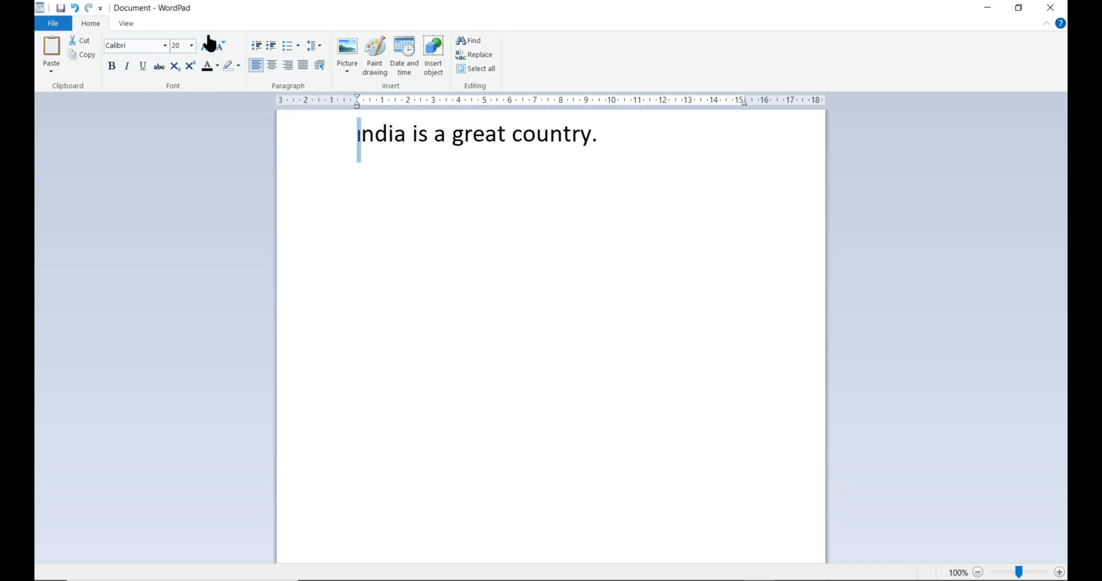
pyautogui.click(207, 46)
pyautogui.click(485, 314)
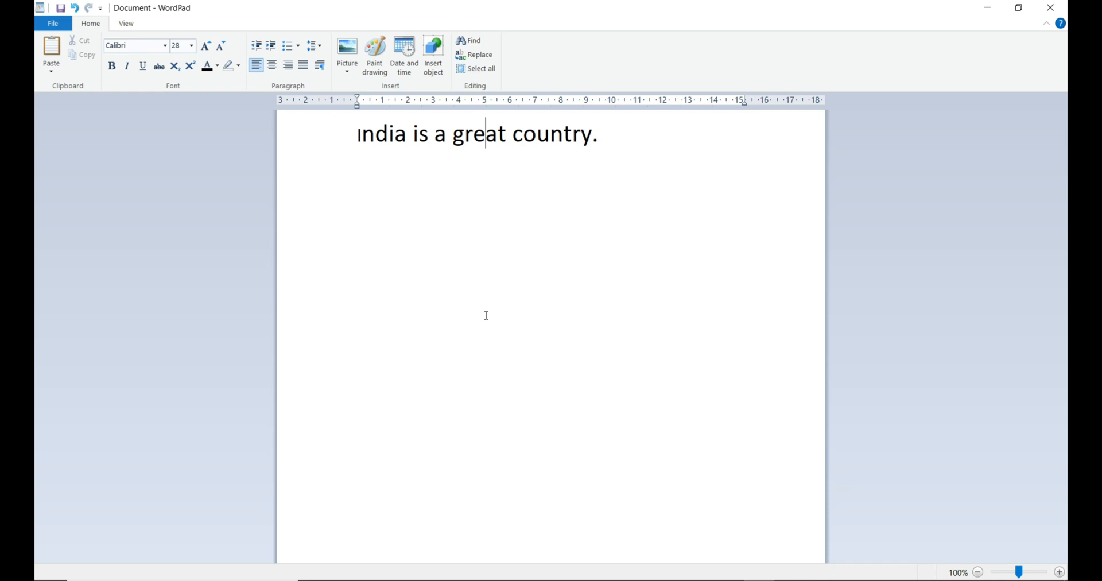
# - Start a new line below the English sentence and set its font to Kruti Dev 010
pyautogui.click(374, 166)
pyautogui.click(620, 123)
pyautogui.click(159, 46)
pyautogui.write('Kruti Dev 010')
pyautogui.press('Return')
# - Write "भारत महान देश है" on the second line in the Kruti Dev 010 font
pyautogui.write('Hkkjr')
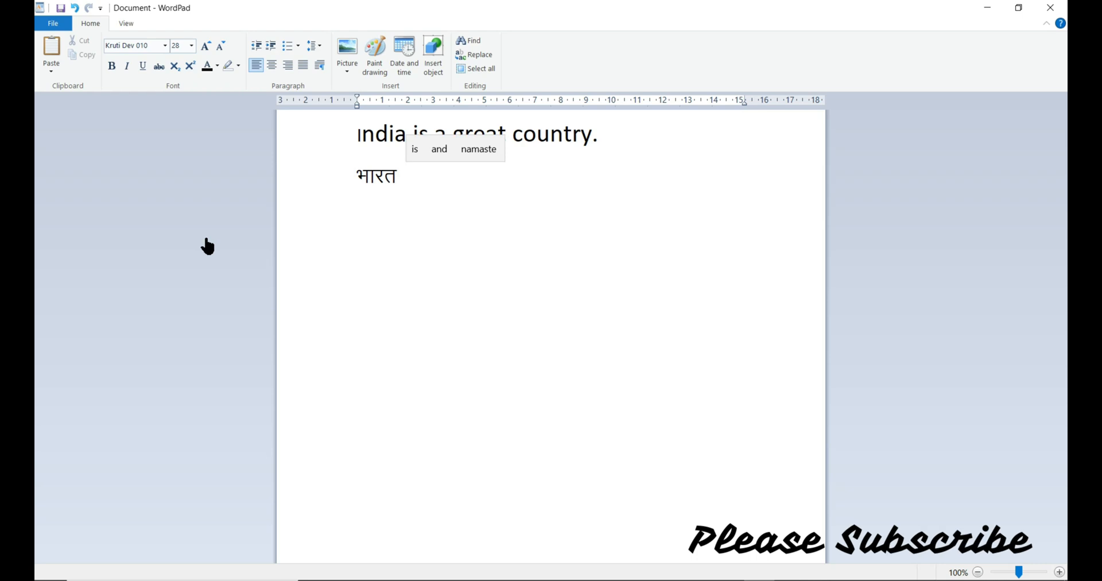
pyautogui.write(' egku')
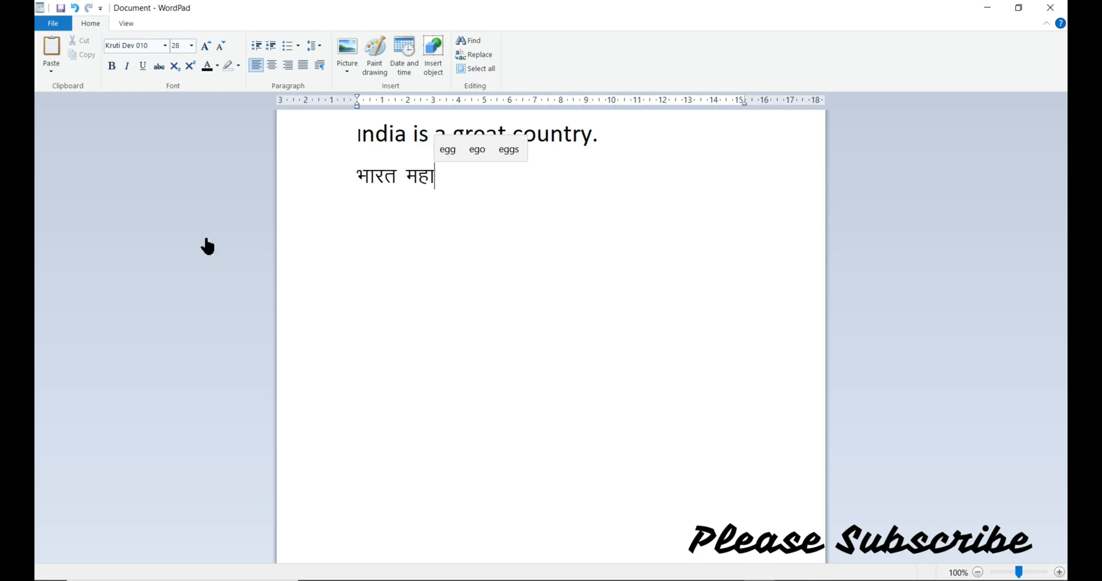
pyautogui.write(' ns')
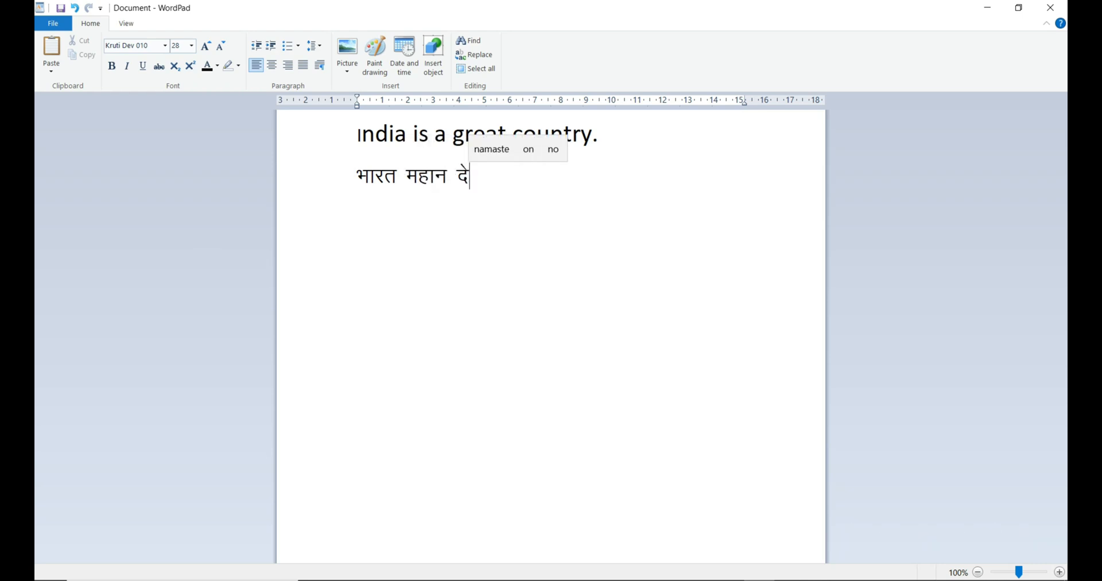
pyautogui.write(';')
pyautogui.press('BackSpace')
pyautogui.write("'")
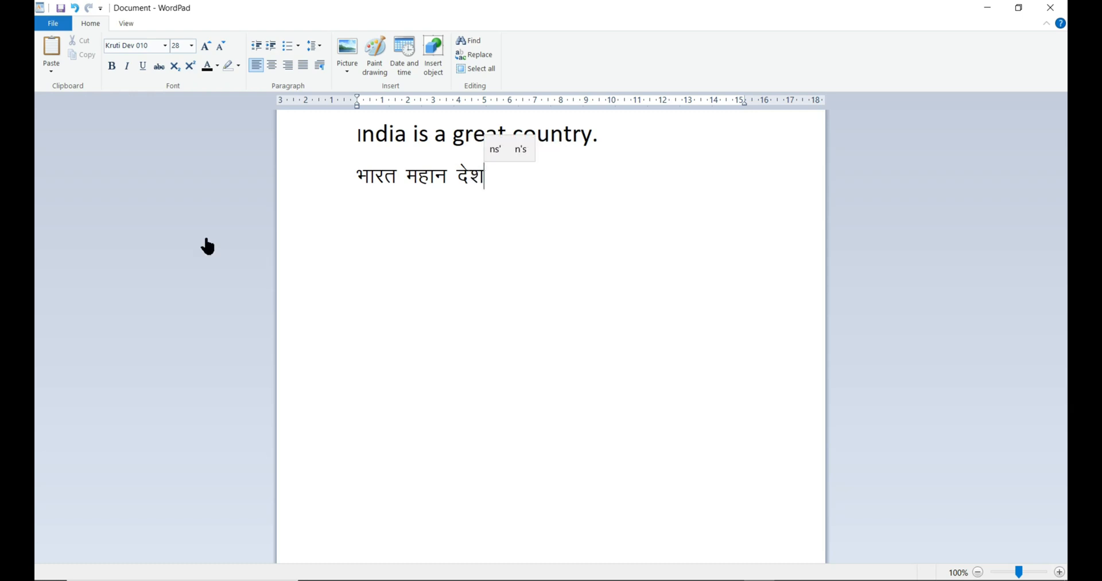
pyautogui.write(' gS')
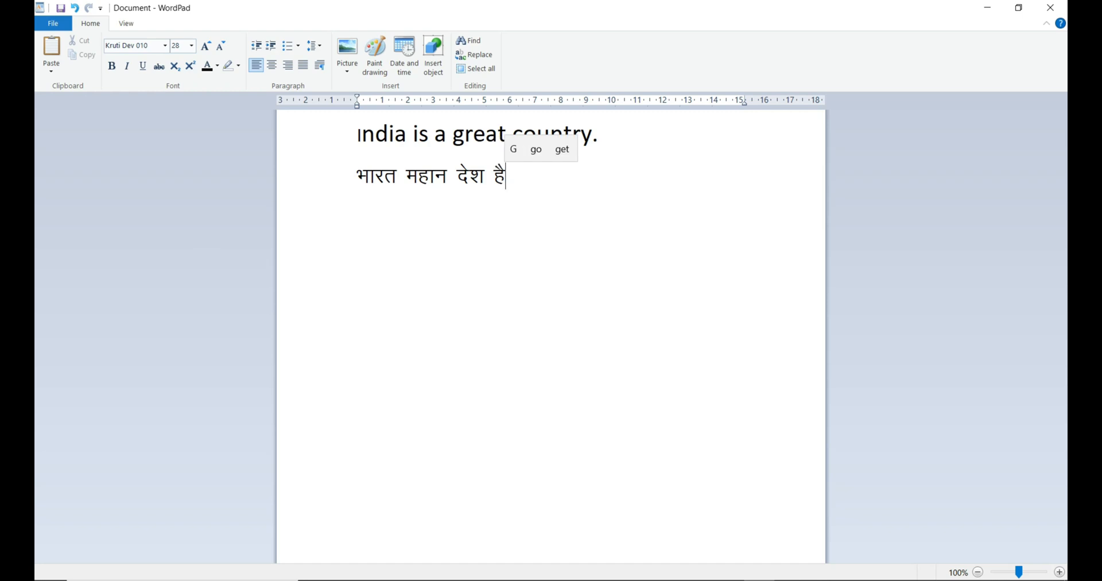
# - Insert "एक" before "महान" in the Hindi sentence and end the sentence with "।"
pyautogui.click(406, 175)
pyautogui.write(',d')
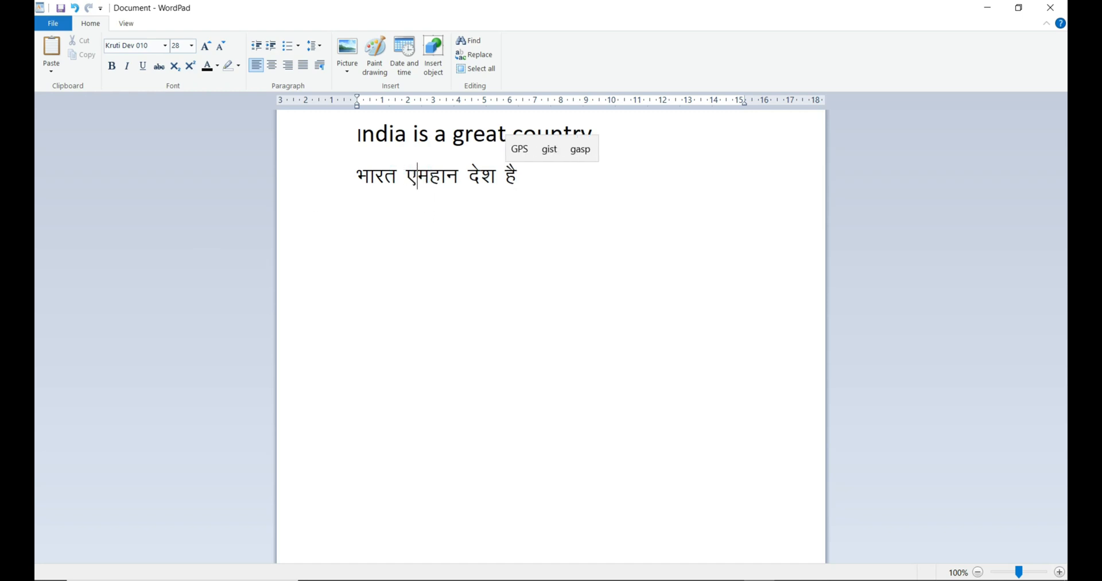
pyautogui.click(557, 183)
pyautogui.write('A')
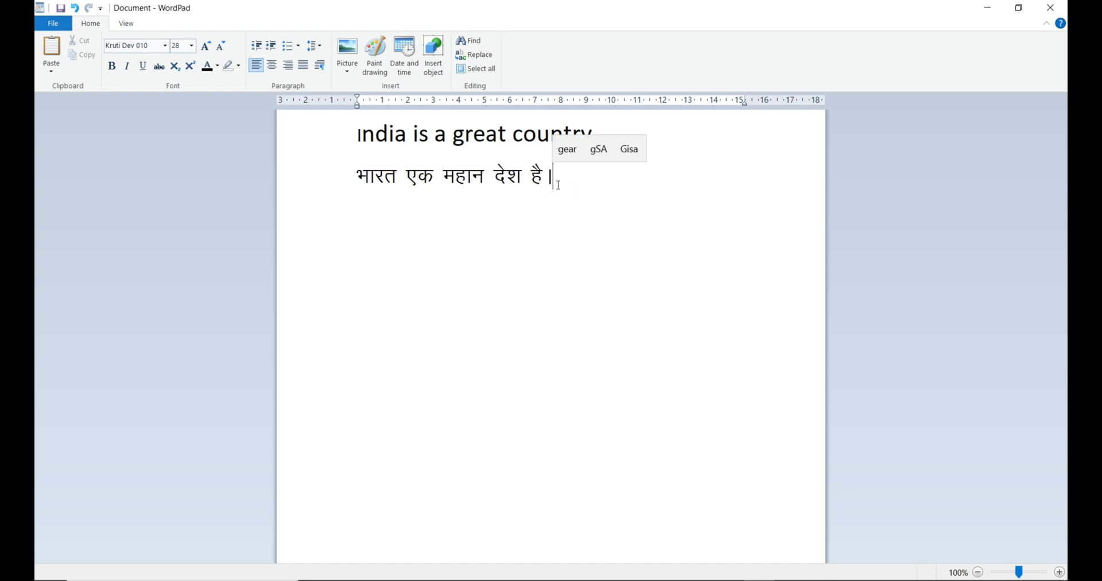
pyautogui.click(542, 243)
pyautogui.click(959, 246)
pyautogui.click(657, 258)
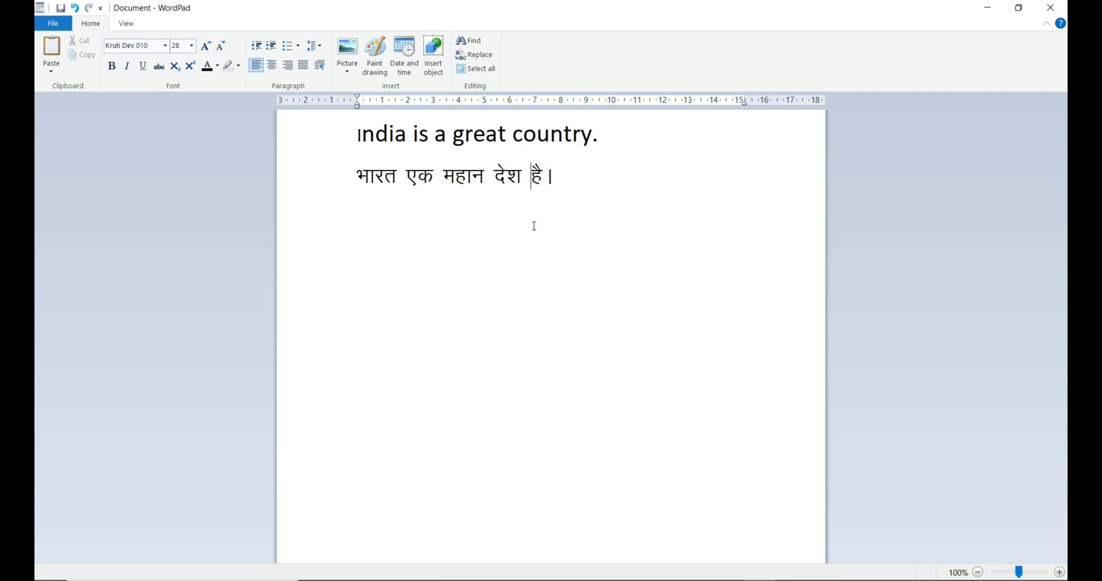
pyautogui.click(61, 26)
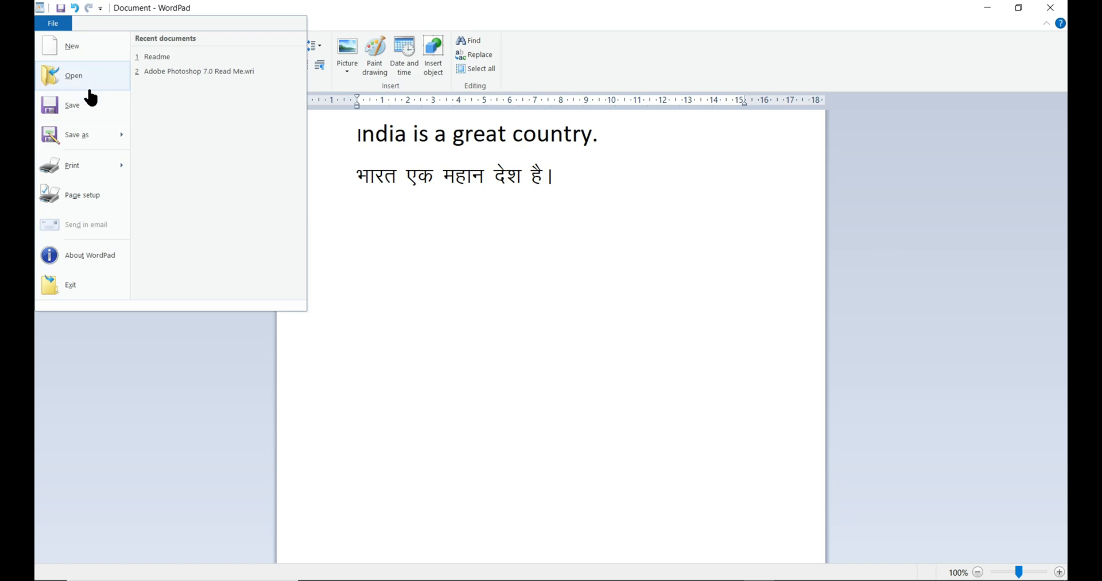
pyautogui.click(510, 327)
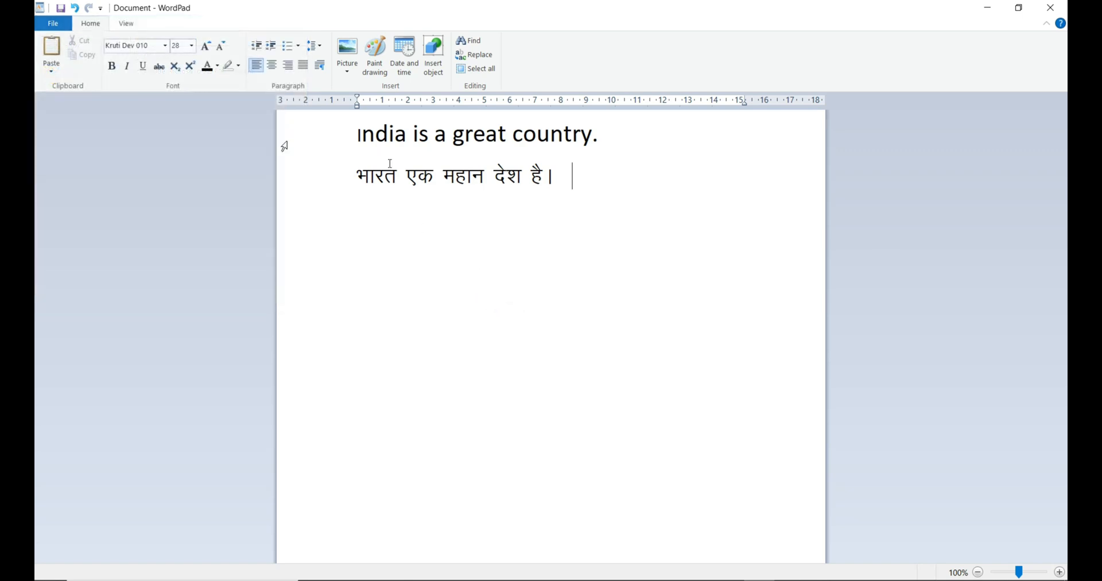
# - Save the document in the Documents folder as a Rich Text Format file named India
pyautogui.click(57, 24)
pyautogui.click(65, 103)
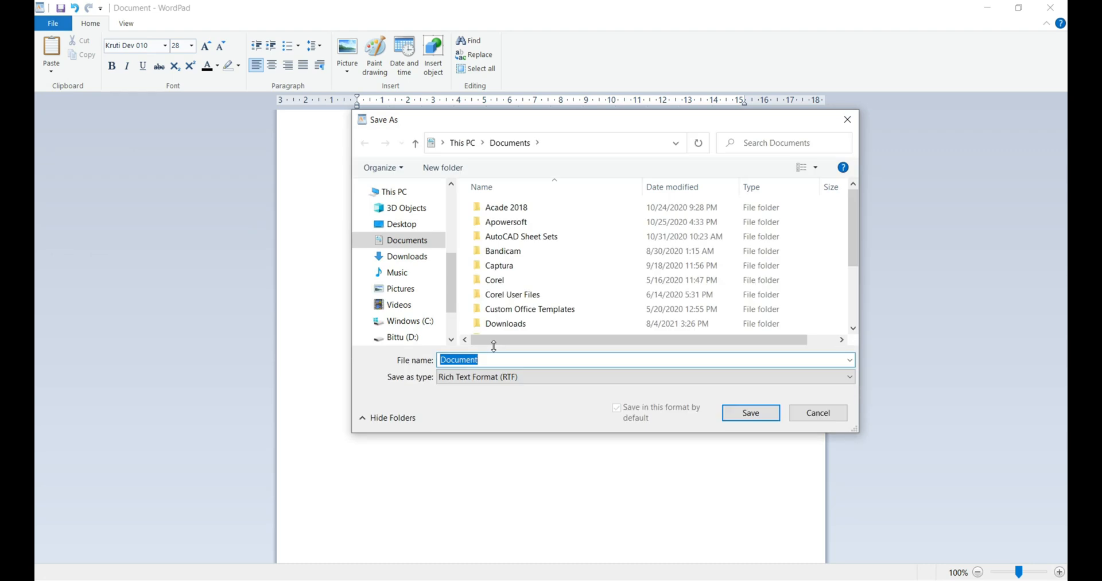
pyautogui.click(500, 362)
pyautogui.doubleClick(500, 362)
pyautogui.write('in')
pyautogui.write('India')
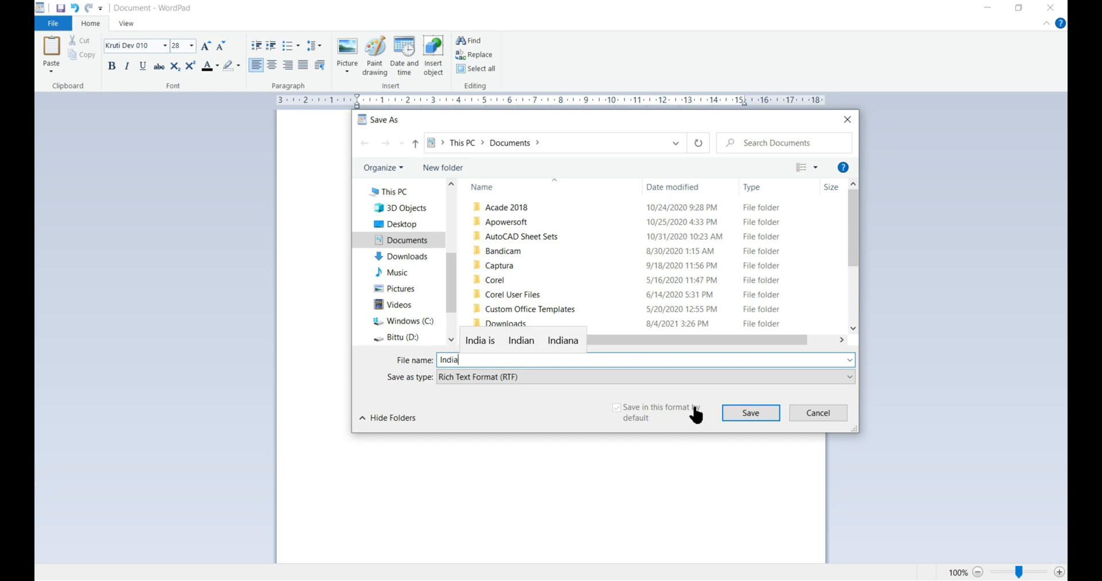
pyautogui.click(751, 412)
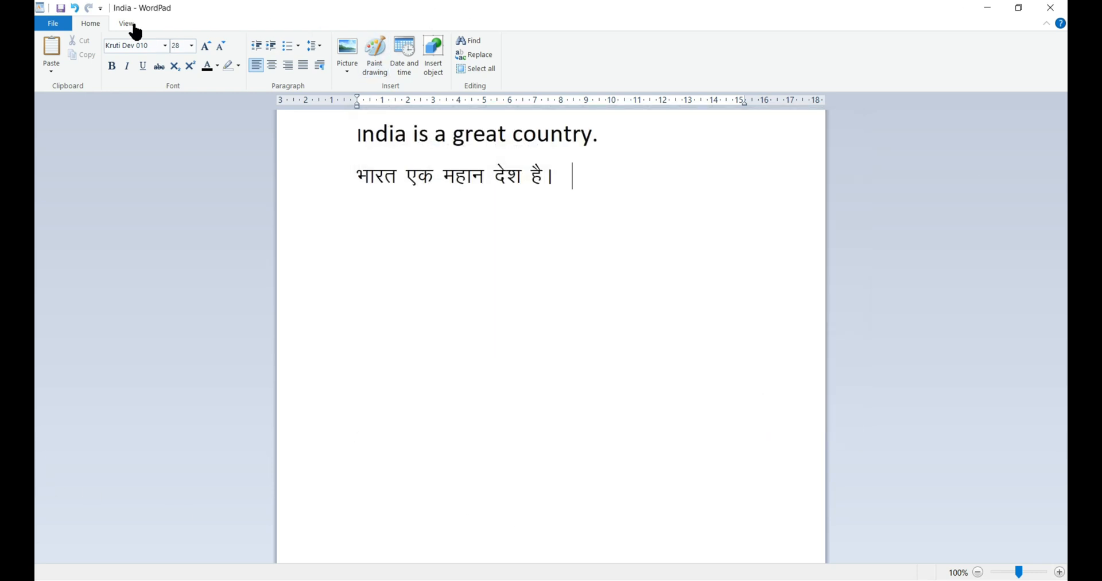
# - Examine the Save as command and the available Print, Quick print and Print preview options
pyautogui.click(51, 26)
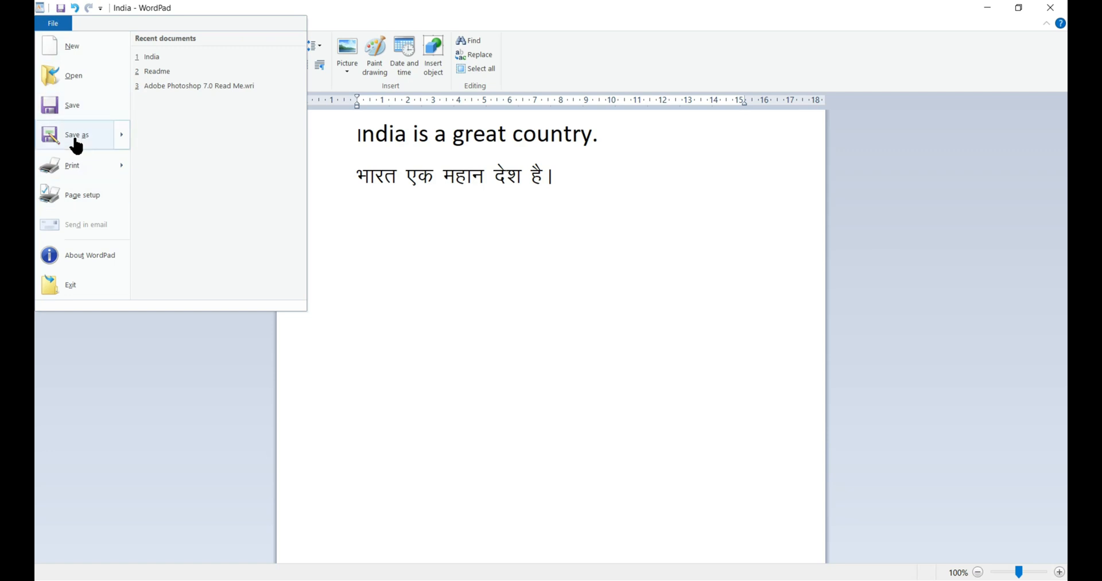
pyautogui.moveTo(74, 143)
pyautogui.click(561, 239)
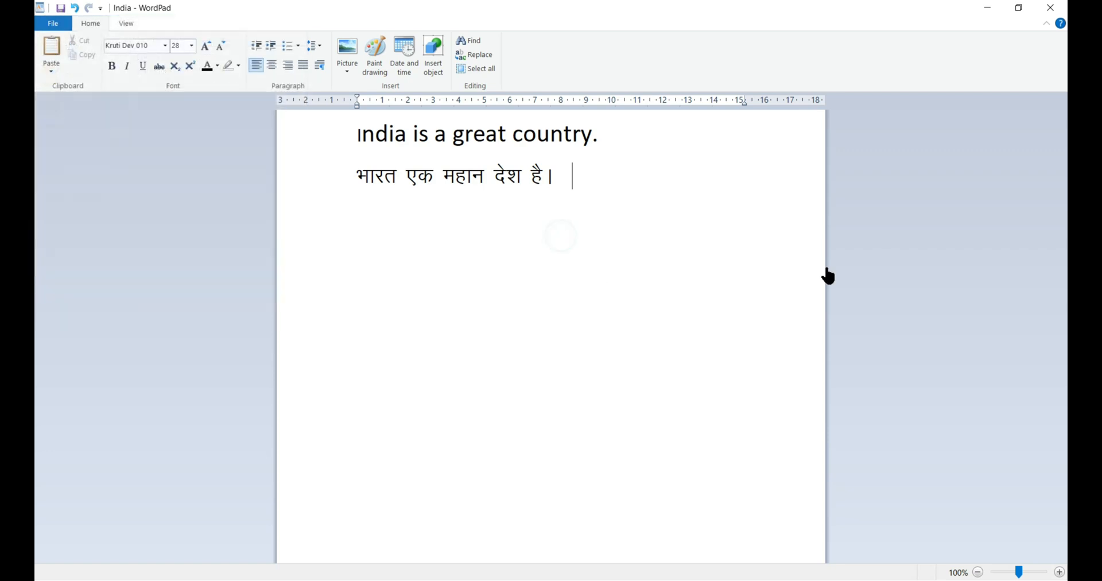
pyautogui.click(55, 26)
pyautogui.moveTo(90, 173)
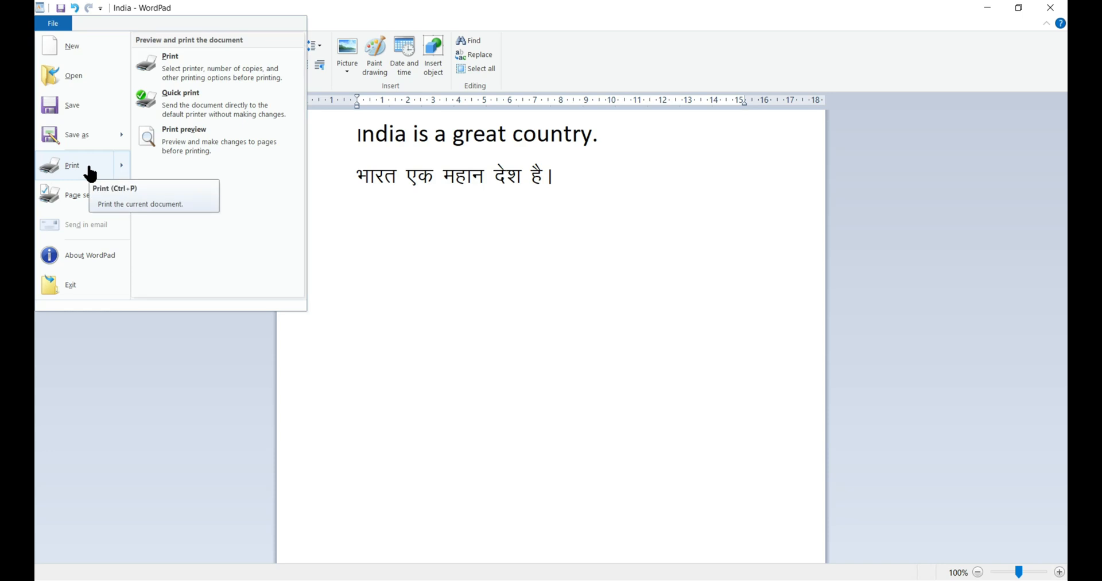
pyautogui.click(123, 164)
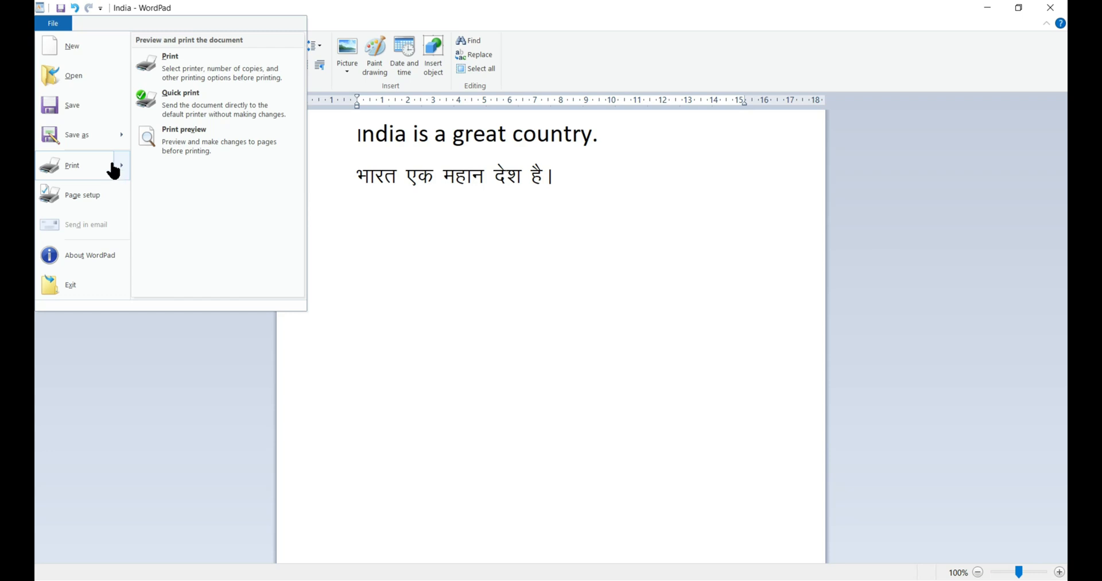
# - Examine the print settings, trying Microsoft Print to PDF and the HP LaserJet Pro MFP M127-M128 as printer, and leave without printing
pyautogui.click(64, 165)
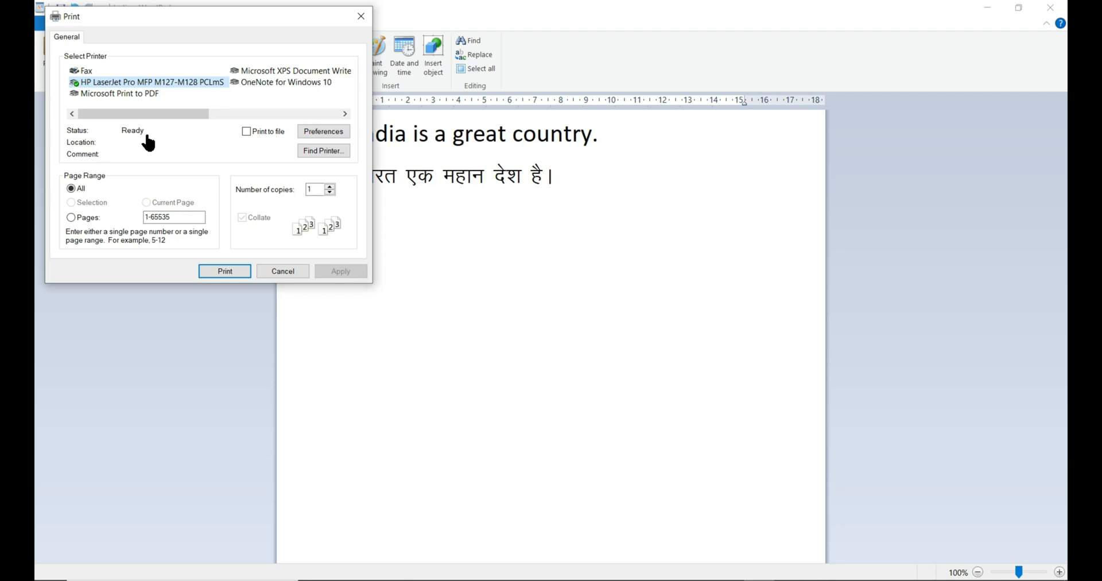
pyautogui.moveTo(123, 130); pyautogui.dragTo(149, 134)
pyautogui.click(139, 92)
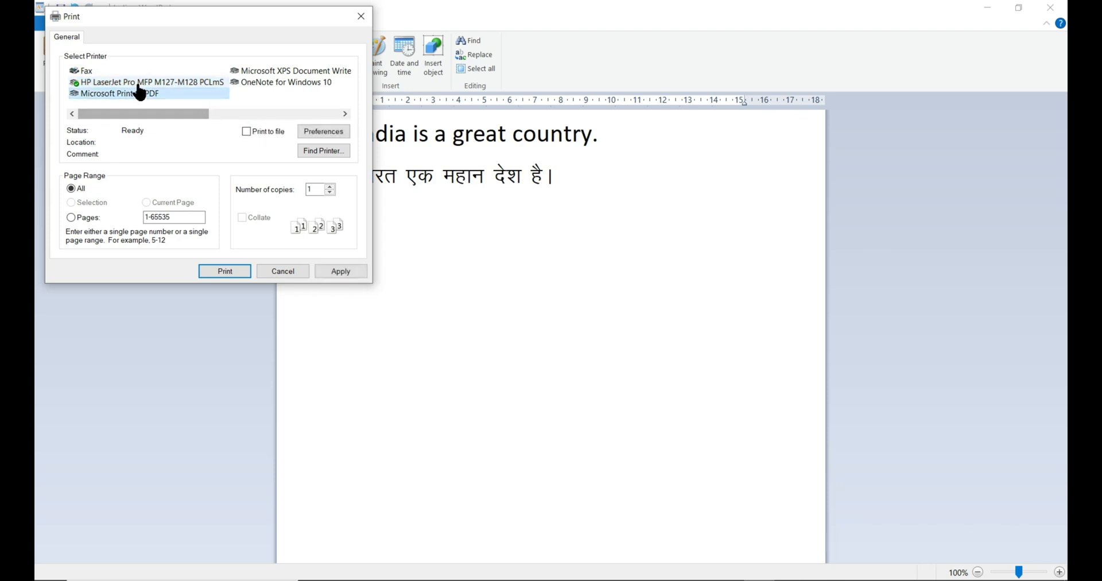
pyautogui.click(140, 82)
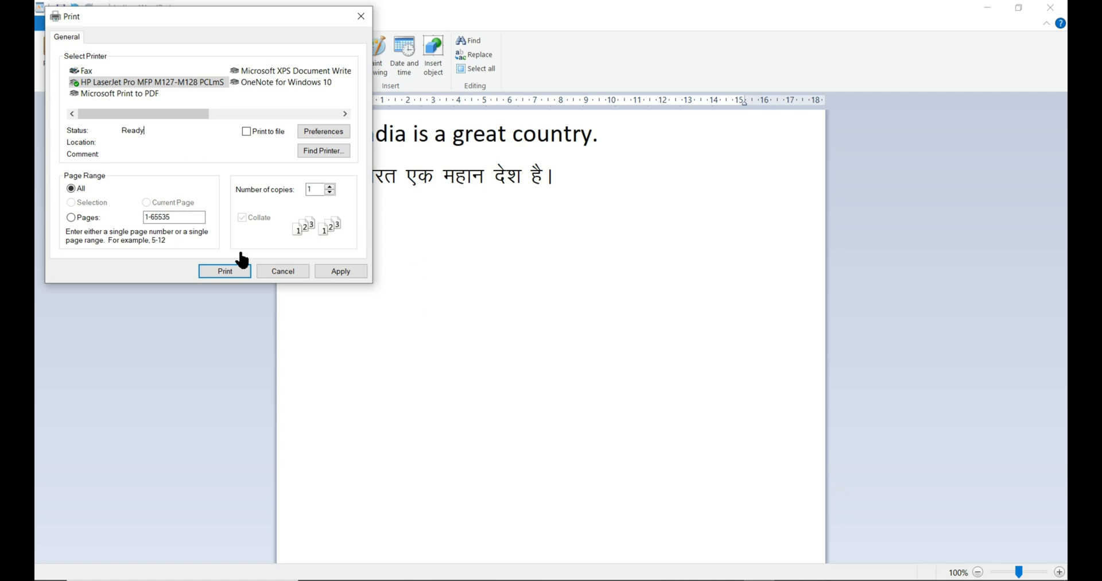
pyautogui.click(295, 271)
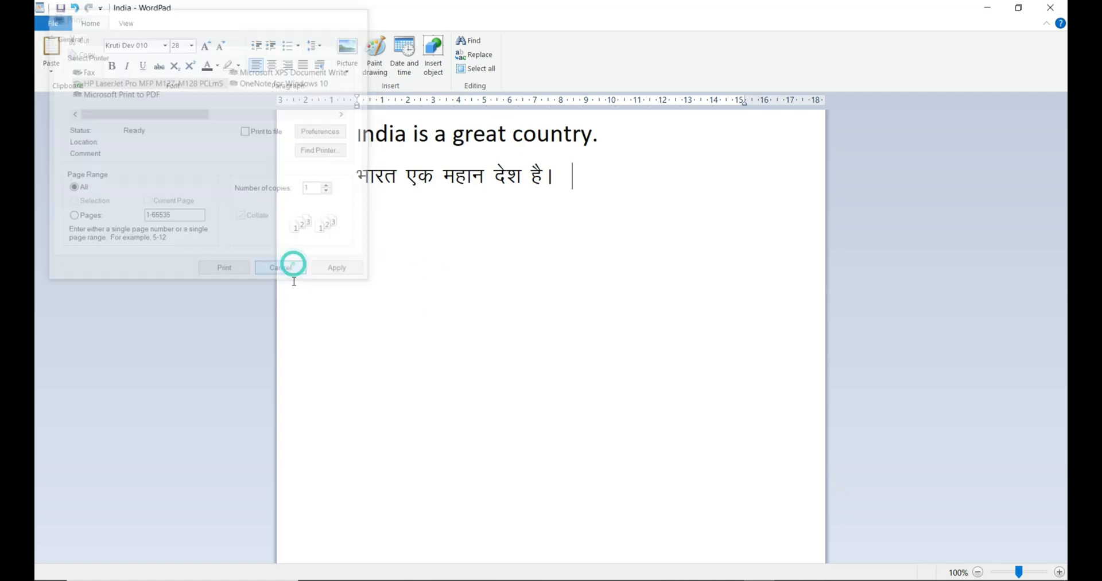
pyautogui.click(469, 283)
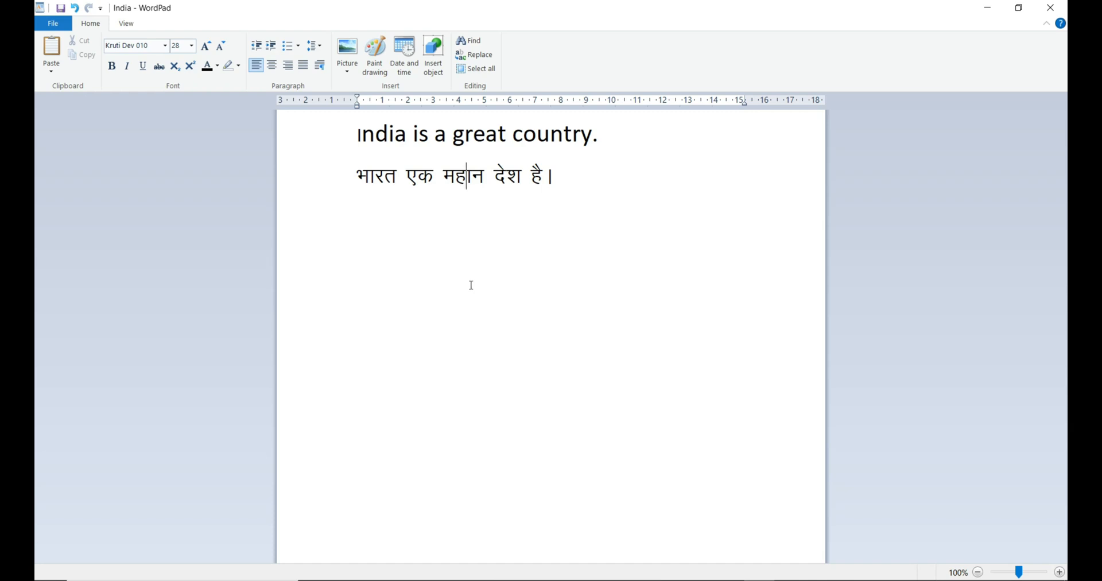
# - Set the paper size to A4 in the page setup
pyautogui.click(53, 24)
pyautogui.click(72, 201)
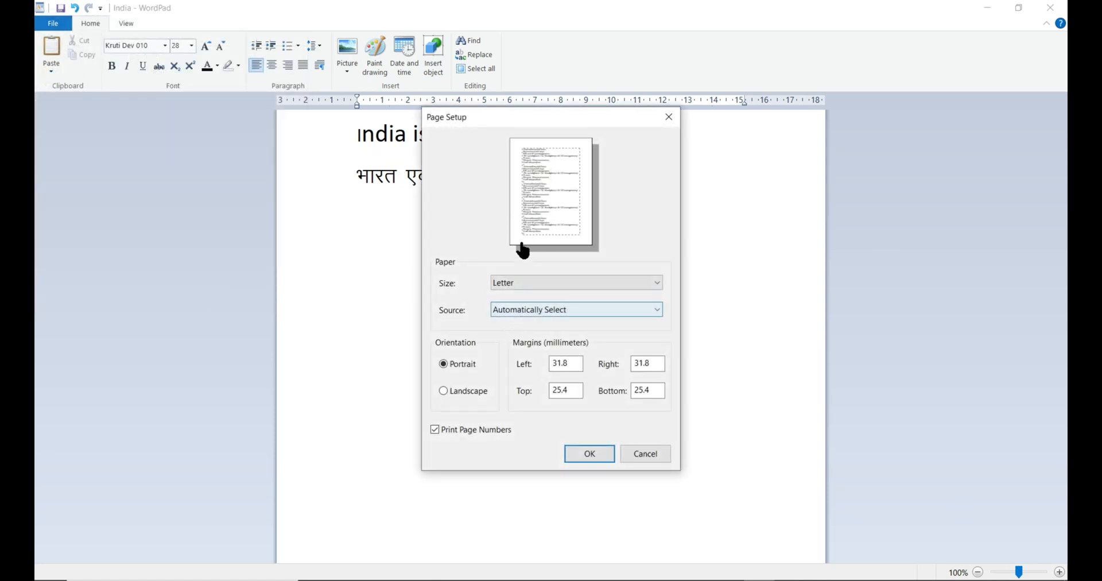
pyautogui.click(523, 284)
pyautogui.click(513, 329)
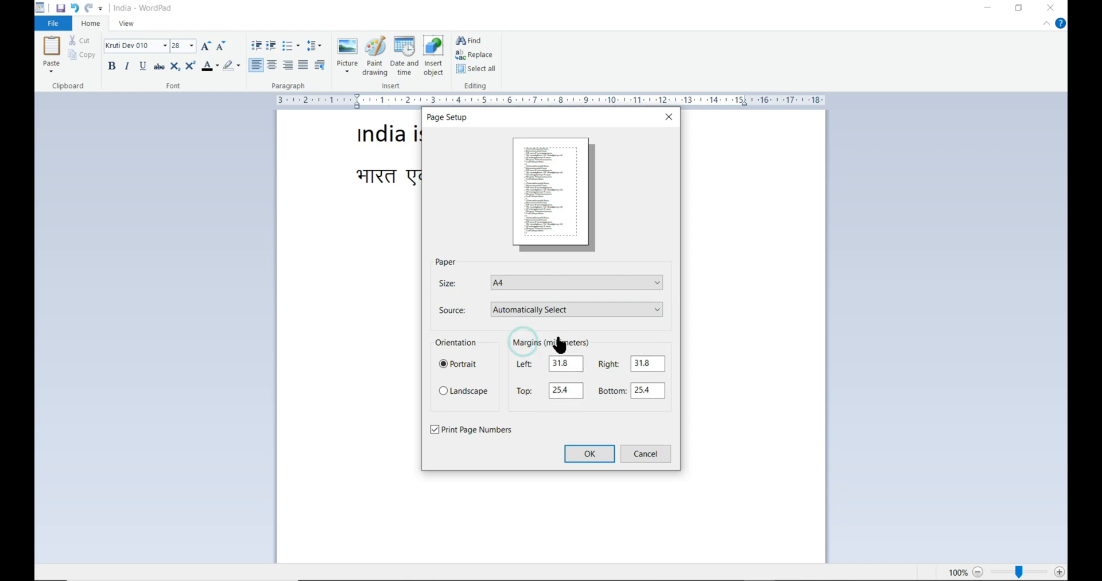
# - Try top margins of 50, 500 and 10 mm, and finish with a top margin of 30 mm
pyautogui.doubleClick(566, 390)
pyautogui.write('5')
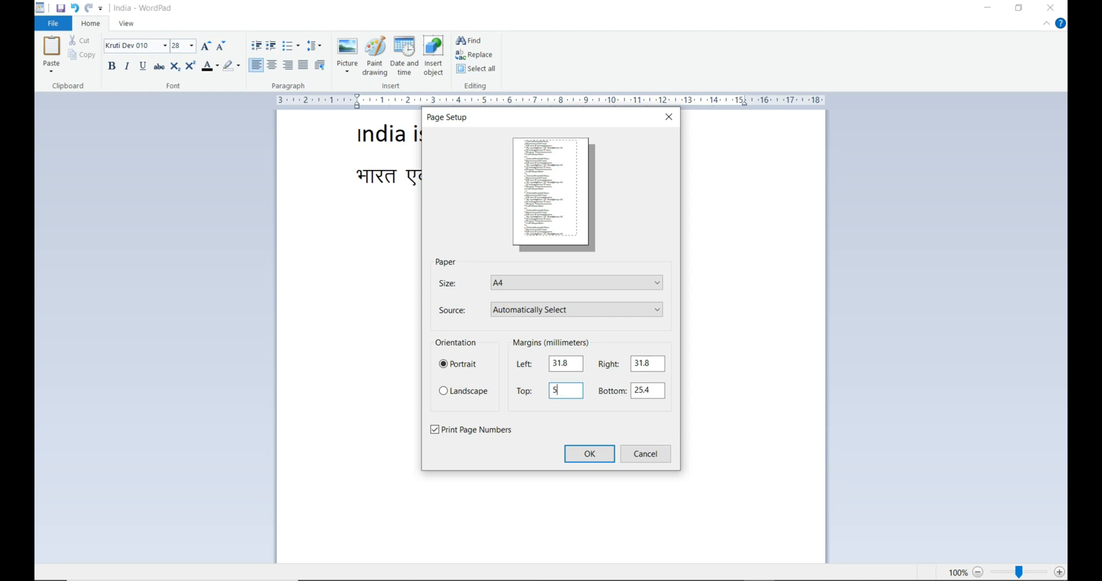
pyautogui.write('0')
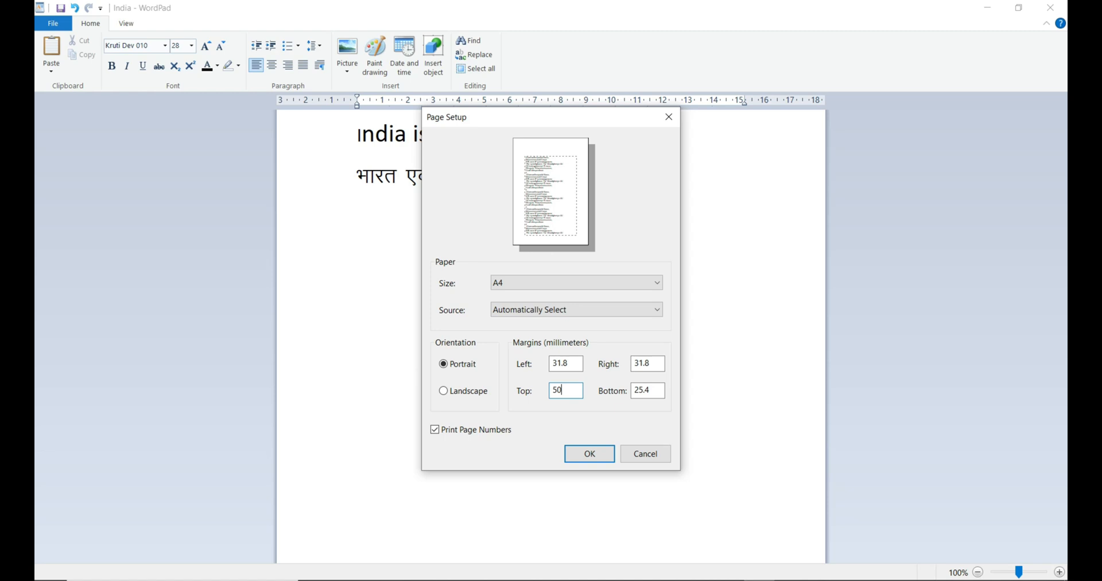
pyautogui.write('0')
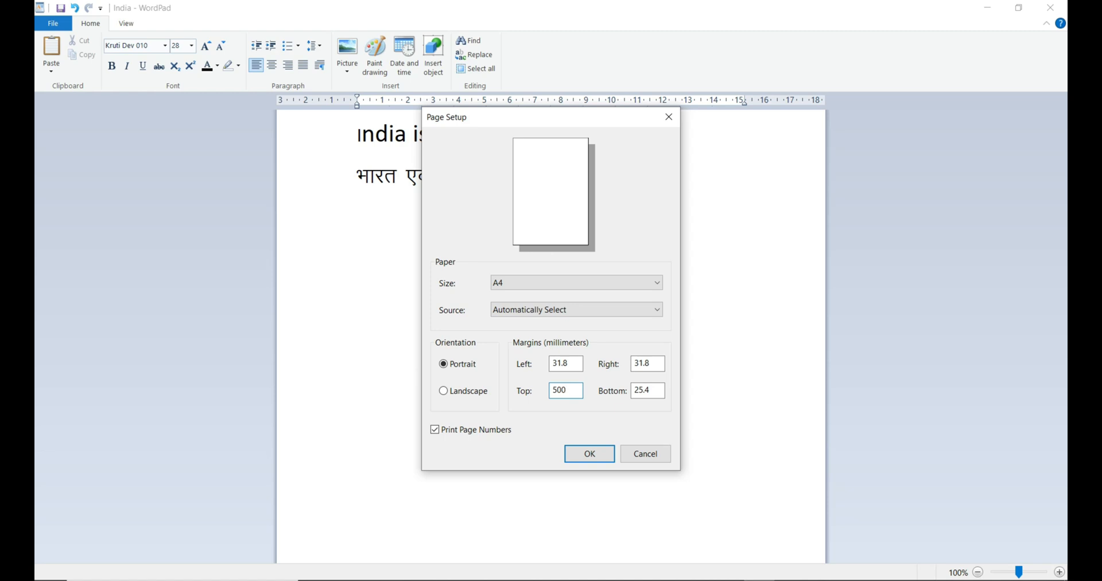
pyautogui.press('BackSpace')
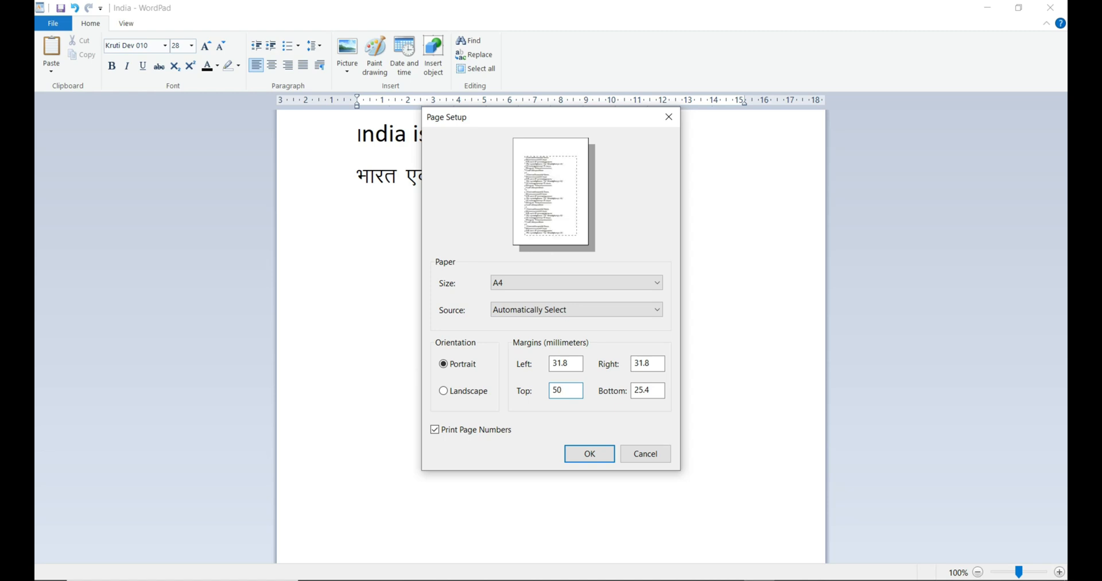
pyautogui.press('BackSpace')
pyautogui.press('BackSpace')
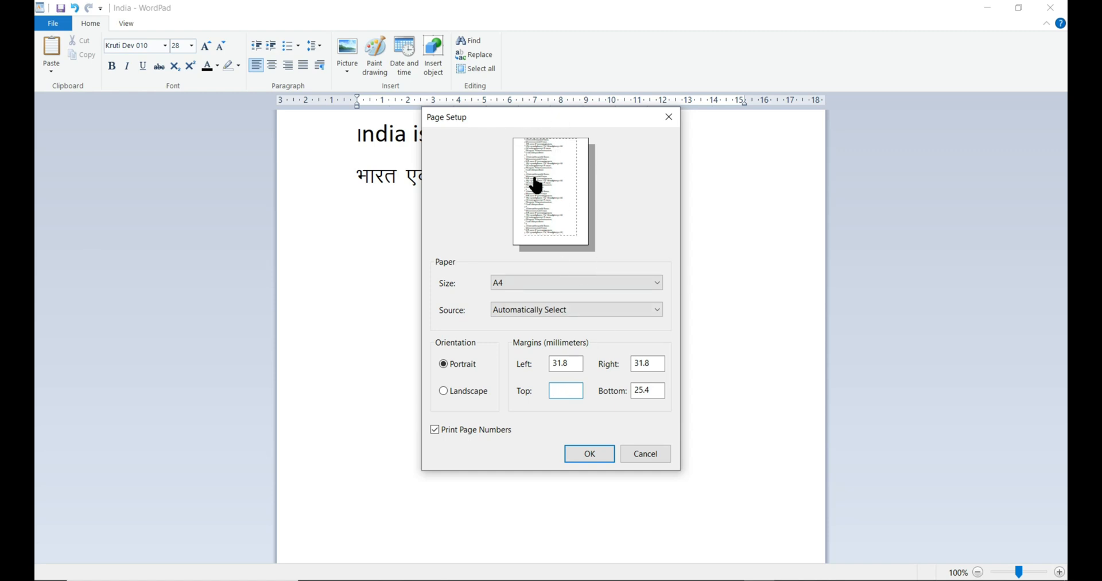
pyautogui.write('10')
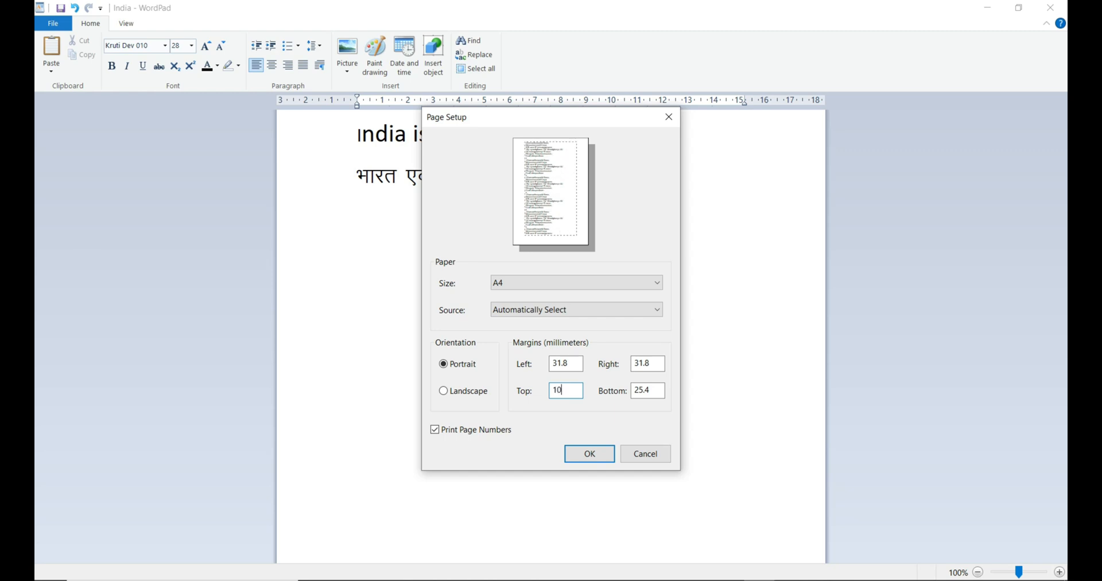
pyautogui.press('BackSpace')
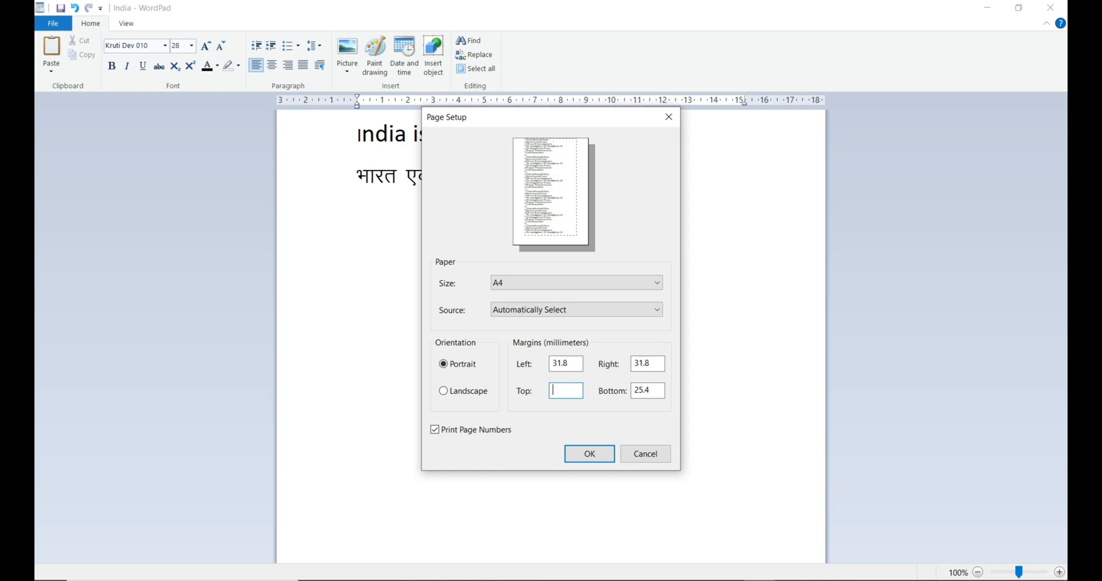
pyautogui.write('30')
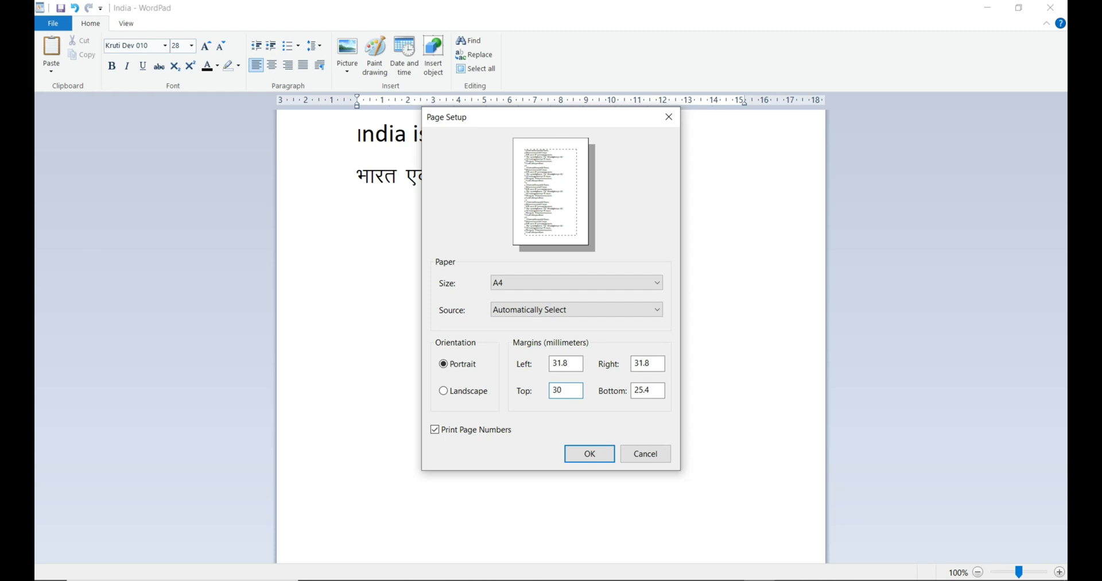
# - Try a bottom margin of 50 mm and clear the value again
pyautogui.doubleClick(660, 391)
pyautogui.write('50')
pyautogui.press('BackSpace')
pyautogui.press('BackSpace')
# - Set both the left and right page margins to 50 mm
pyautogui.doubleClick(571, 358)
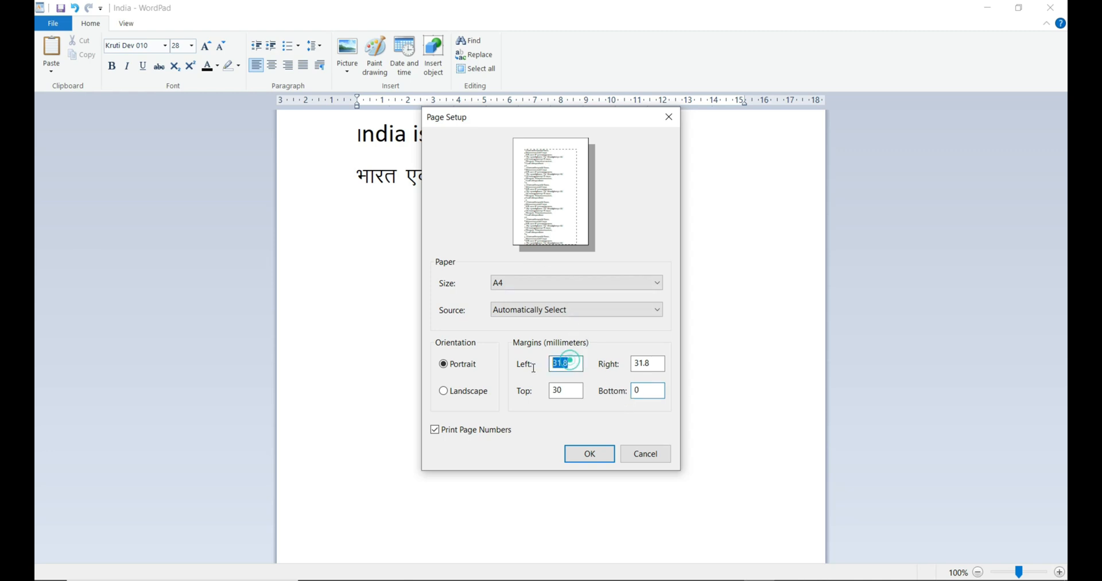
pyautogui.write('50')
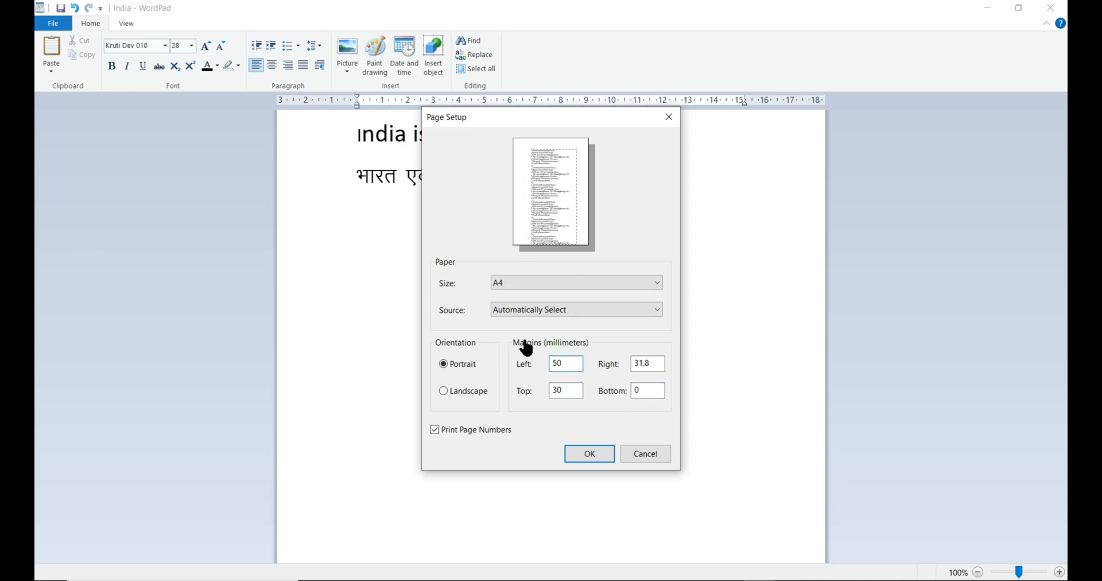
pyautogui.click(579, 187)
pyautogui.doubleClick(649, 364)
pyautogui.write('50')
# - Compare landscape and portrait orientation in the page setup, and leave it without applying the changes
pyautogui.click(448, 395)
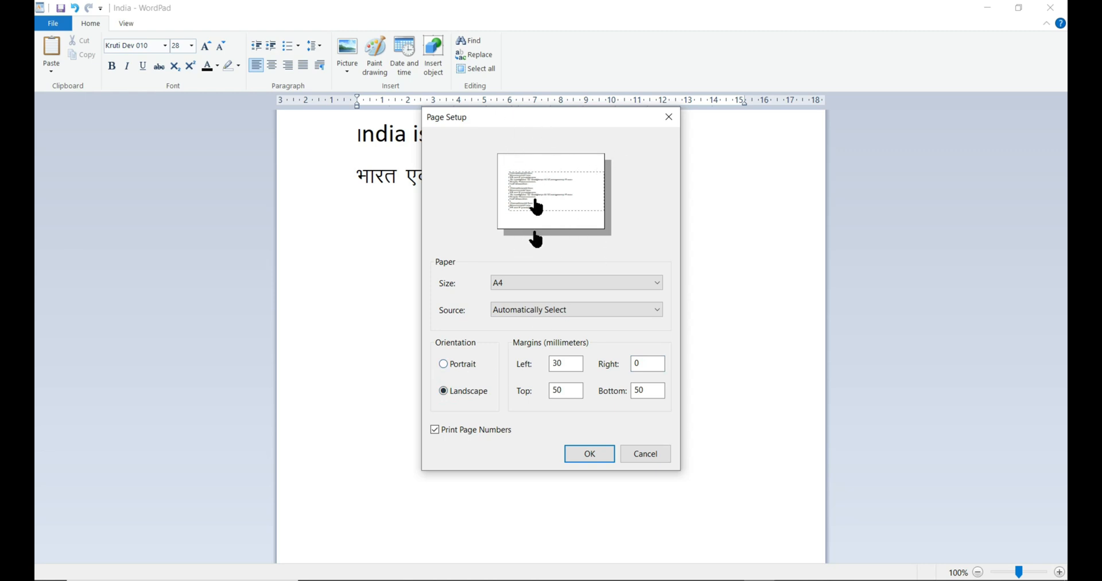
pyautogui.click(458, 367)
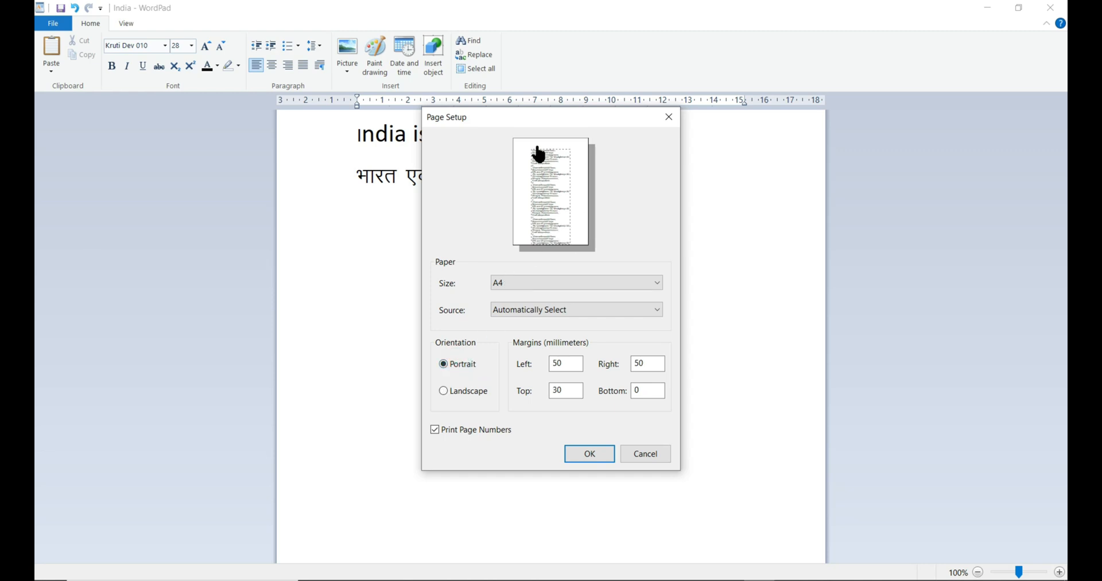
pyautogui.click(472, 393)
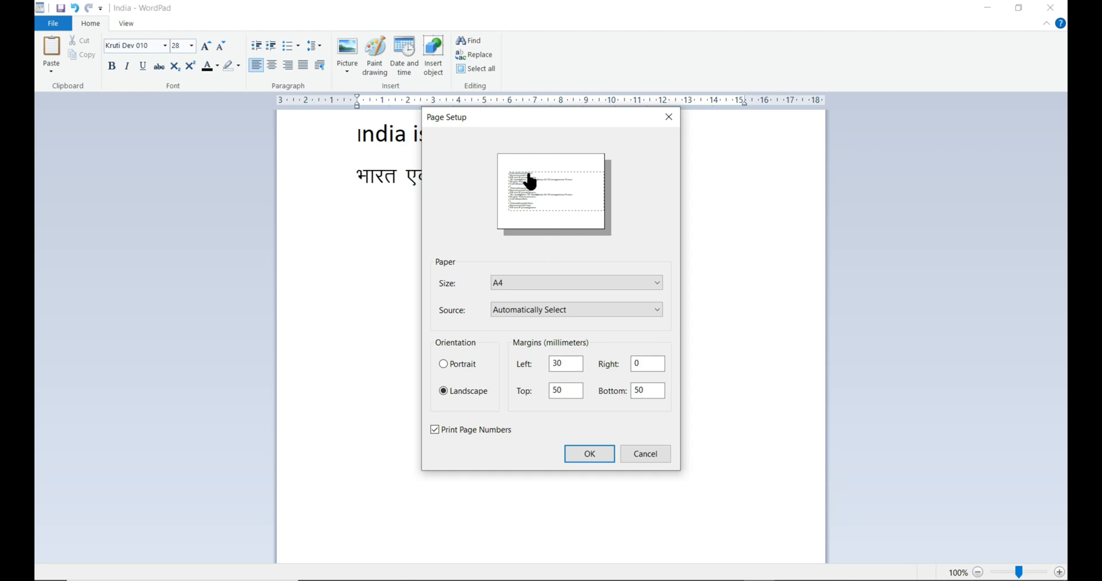
pyautogui.click(646, 453)
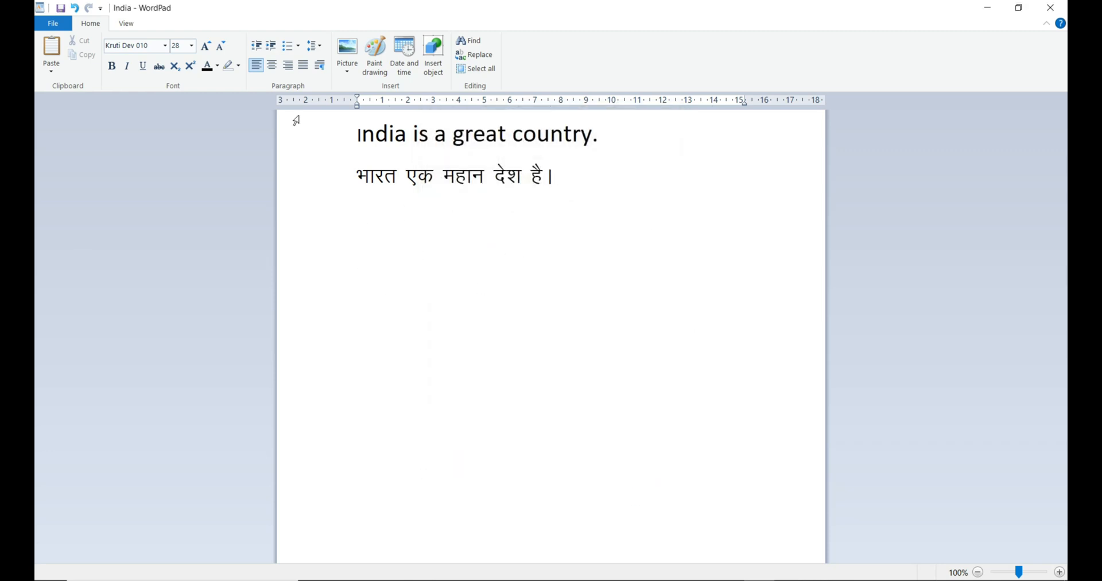
pyautogui.click(52, 23)
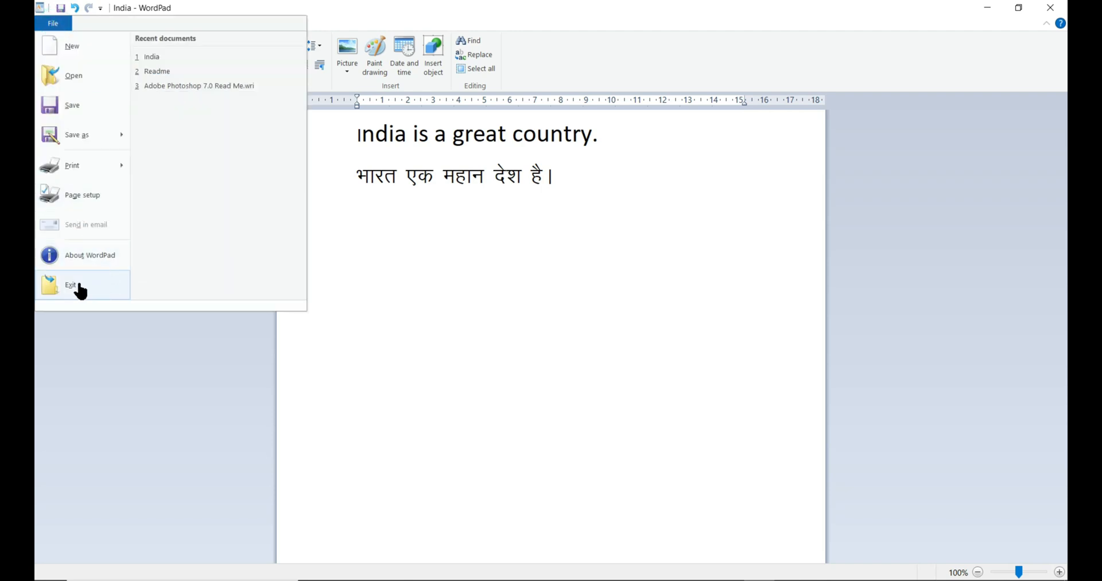
pyautogui.click(398, 249)
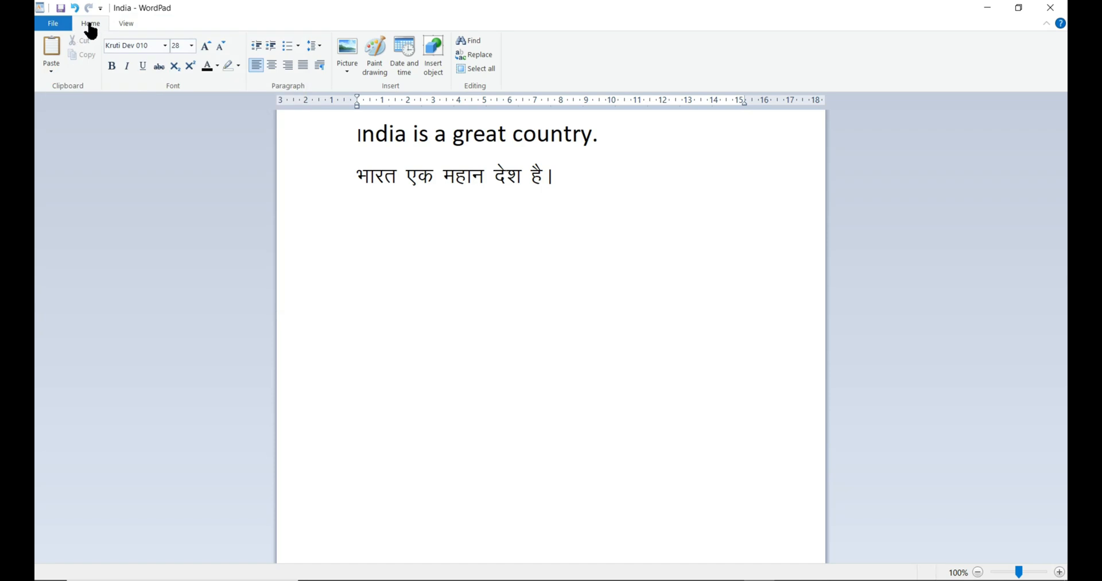
pyautogui.click(413, 319)
pyautogui.moveTo(567, 186); pyautogui.dragTo(494, 183)
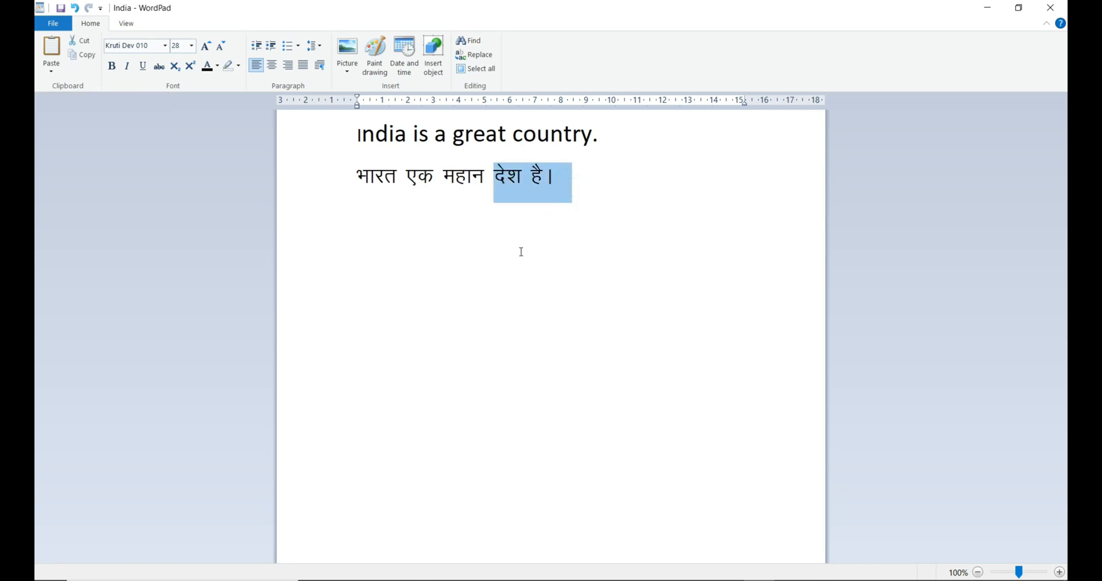
pyautogui.click(568, 216)
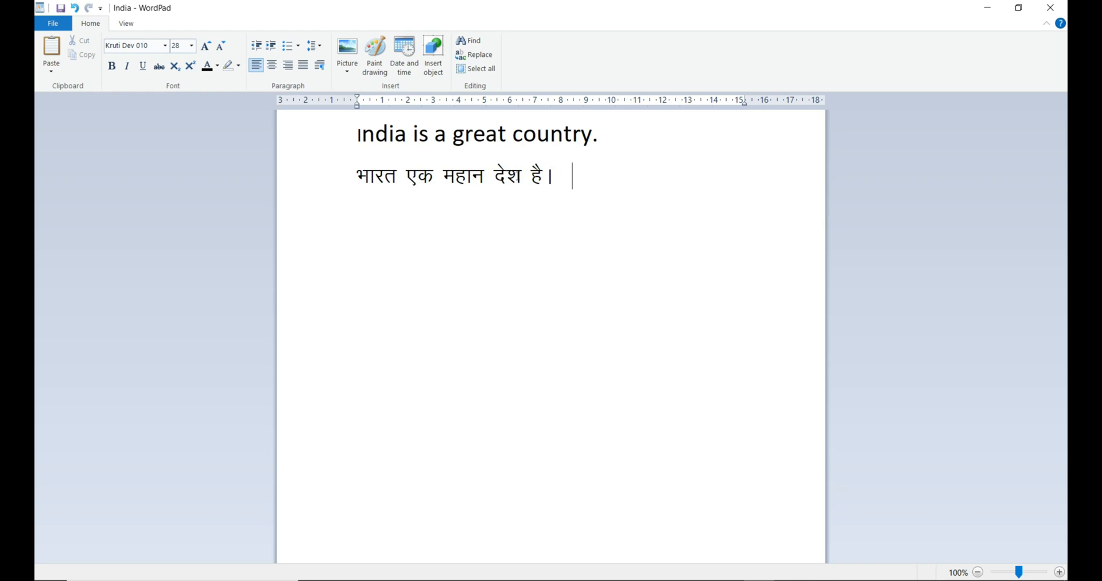
# - Copy the word "देश" from the Hindi sentence and paste it at the end of "India is a great country."
pyautogui.moveTo(520, 176); pyautogui.dragTo(494, 179)
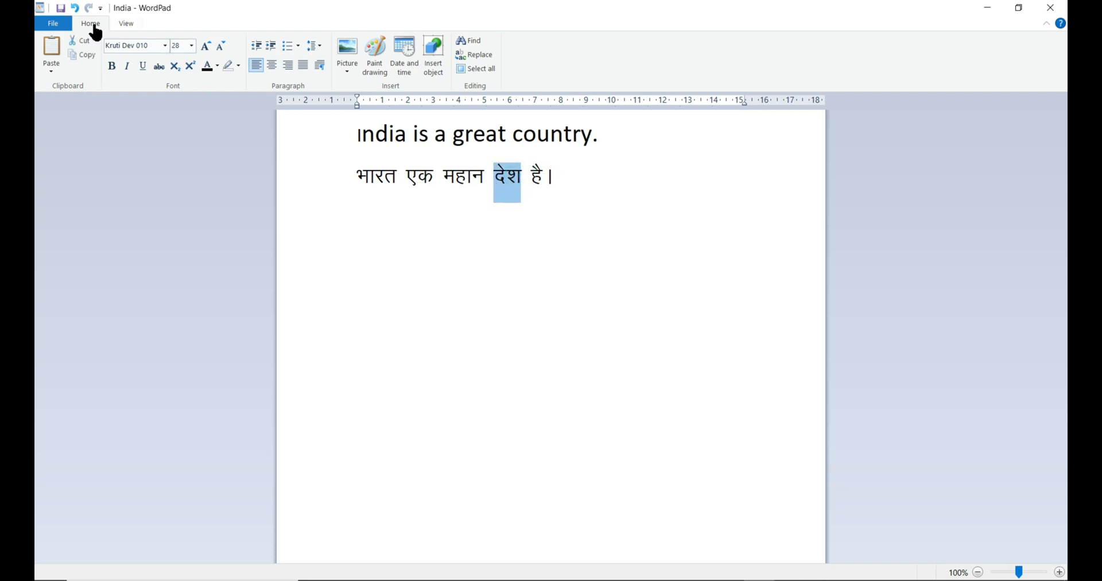
pyautogui.click(80, 58)
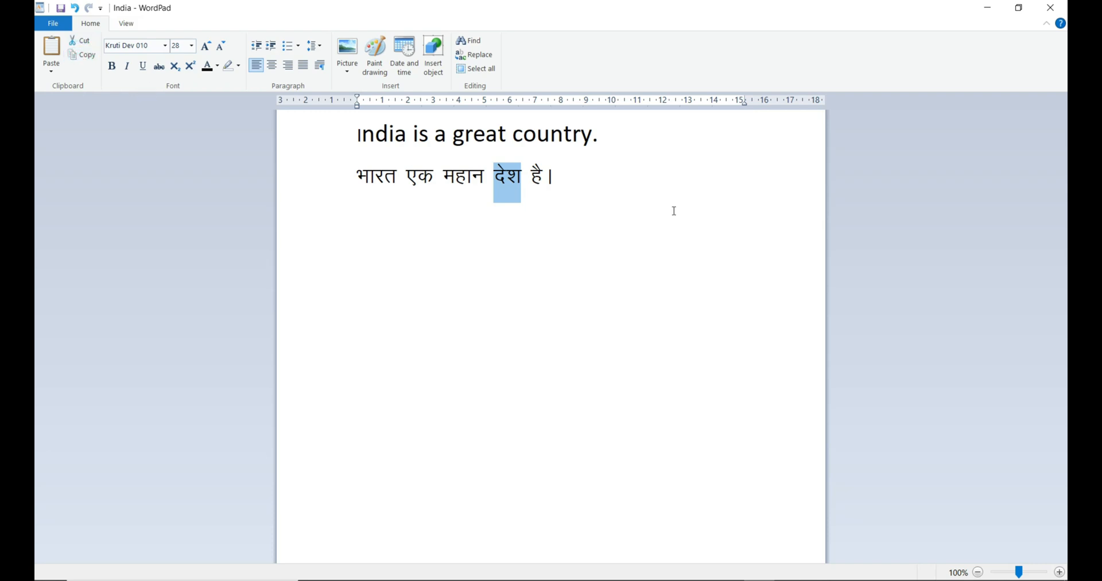
pyautogui.click(601, 135)
pyautogui.click(622, 133)
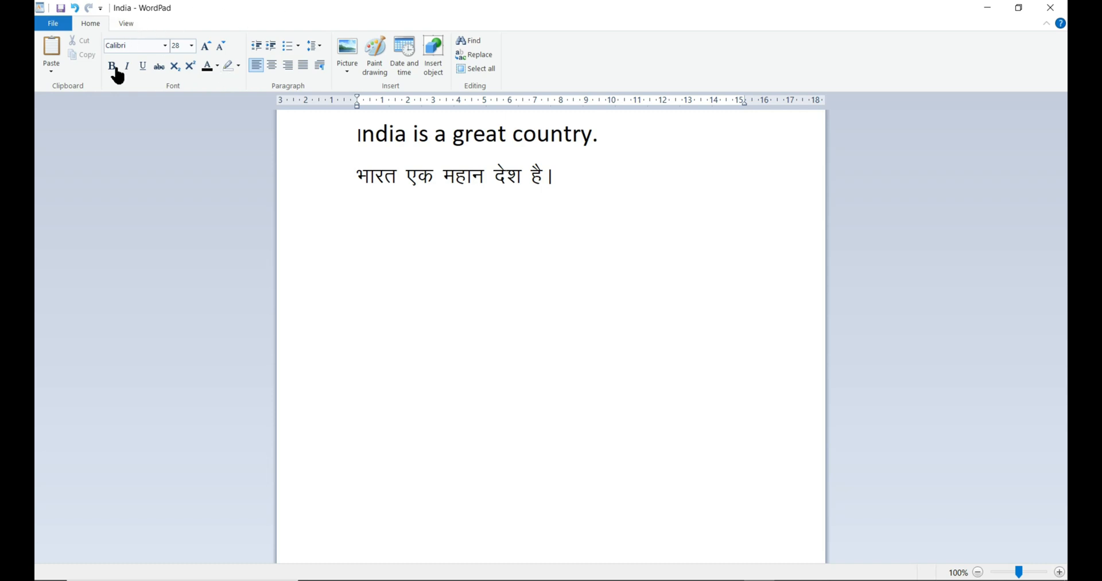
pyautogui.click(57, 55)
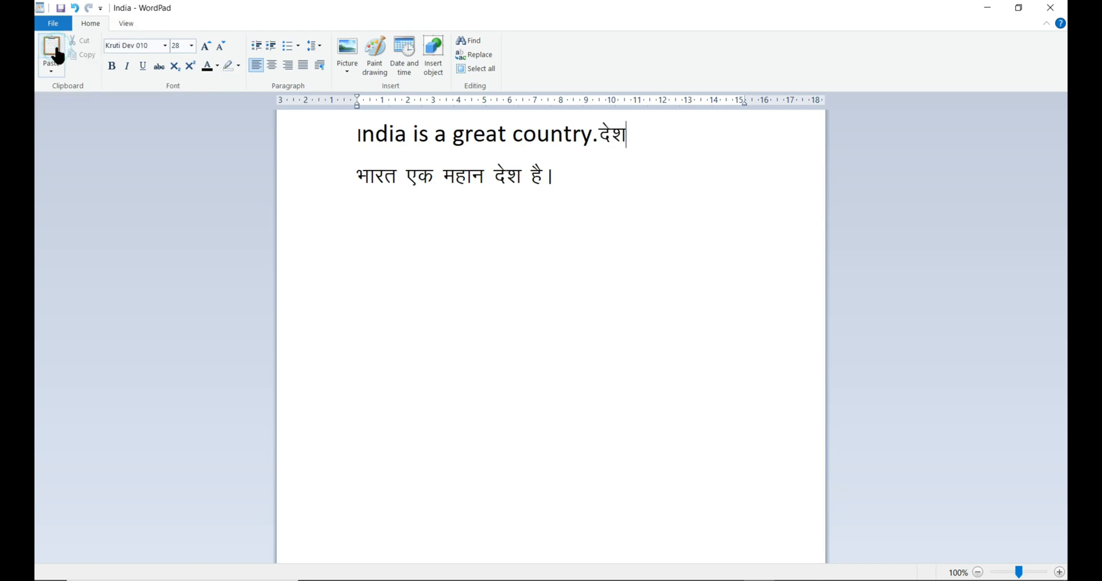
# - Paste the copied word several times at the start of the Hindi sentence
pyautogui.click(357, 174)
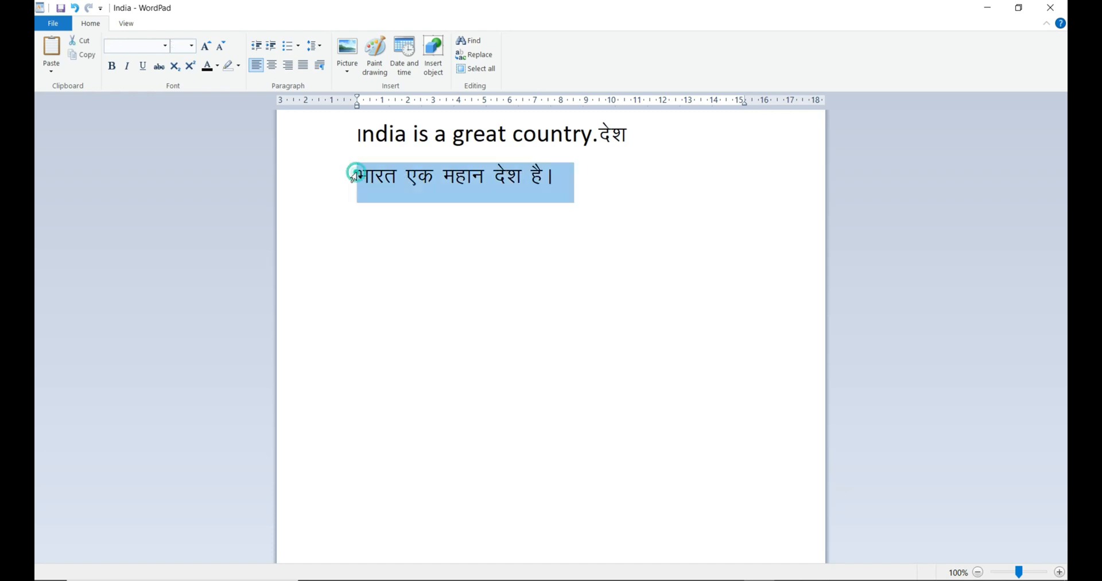
pyautogui.click(362, 182)
pyautogui.click(353, 180)
pyautogui.click(355, 176)
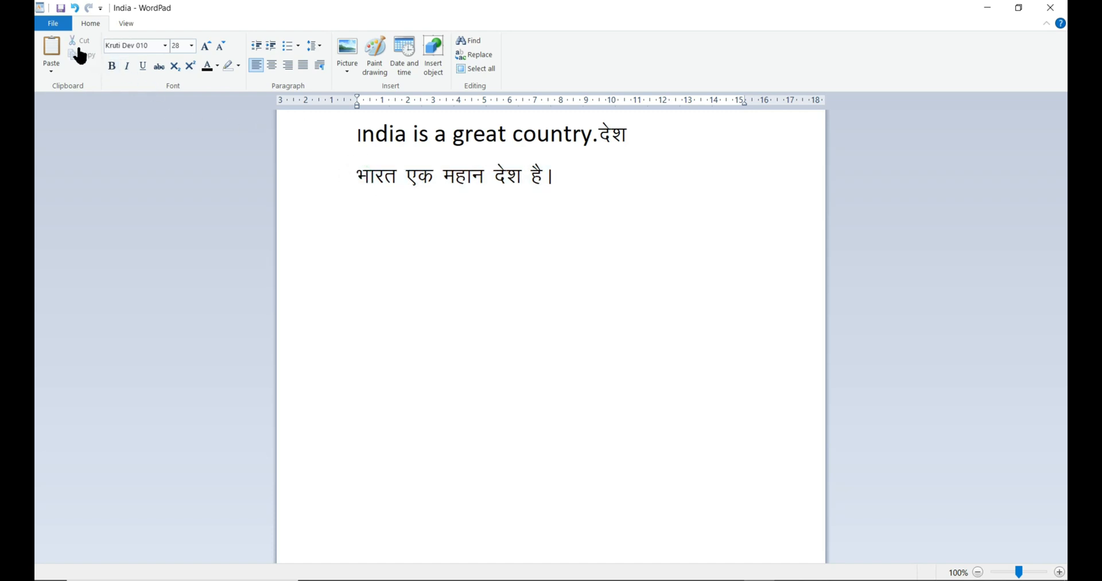
pyautogui.click(56, 53)
pyautogui.click(58, 54)
pyautogui.click(57, 54)
pyautogui.click(57, 54)
# - Delete the pasted copies before the Hindi sentence and cut "देश" from the end of the English sentence
pyautogui.press('BackSpace')
pyautogui.press('BackSpace')
pyautogui.press('BackSpace')
pyautogui.press('BackSpace')
pyautogui.press('BackSpace')
pyautogui.press('BackSpace')
pyautogui.press('BackSpace')
pyautogui.press('BackSpace')
pyautogui.press('BackSpace')
pyautogui.press('BackSpace')
pyautogui.press('BackSpace')
pyautogui.press('BackSpace')
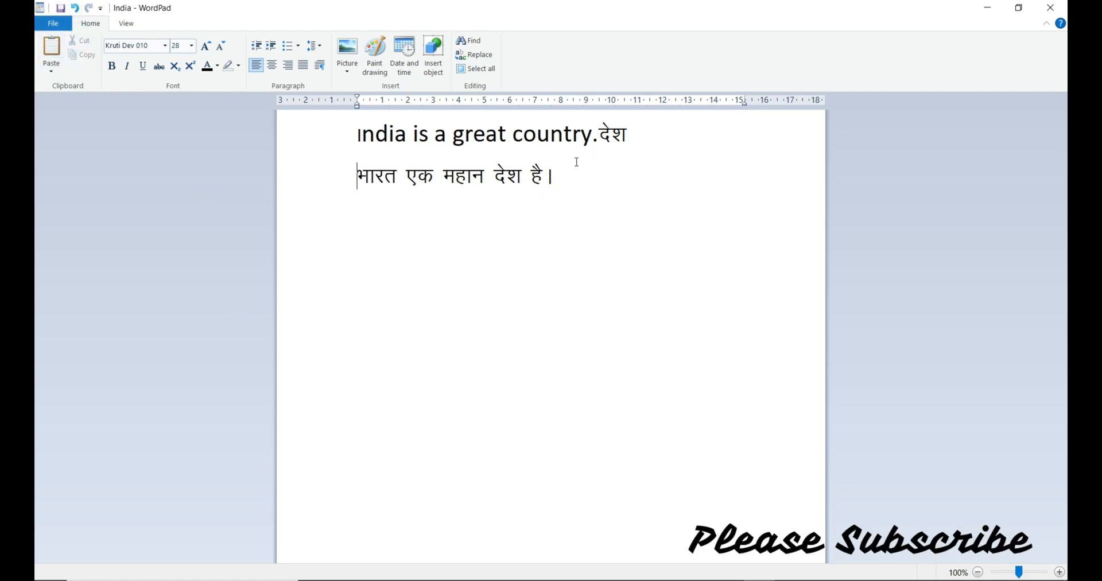
pyautogui.doubleClick(640, 138)
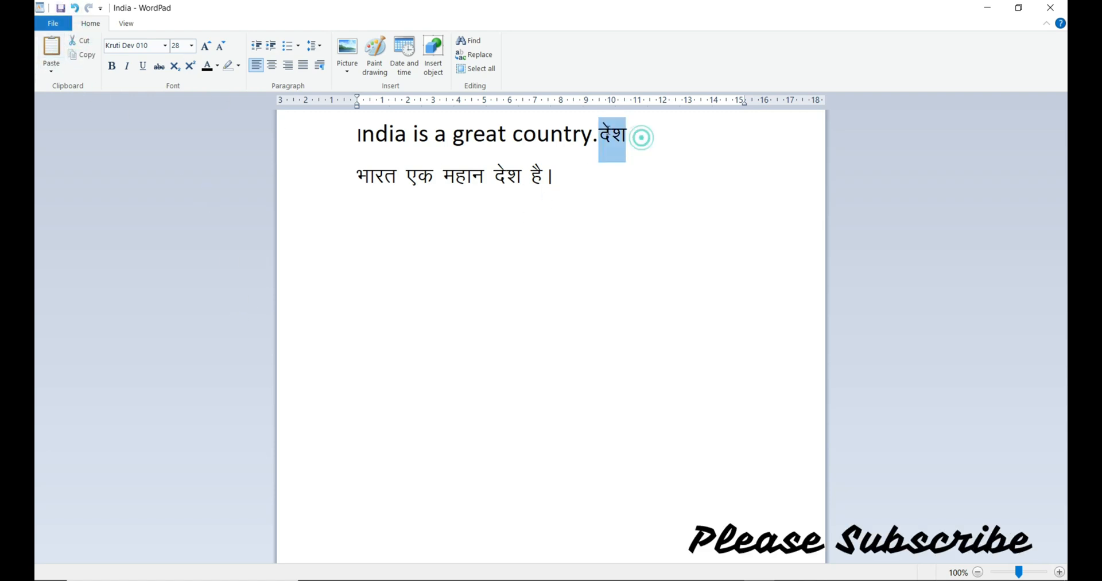
pyautogui.click(84, 45)
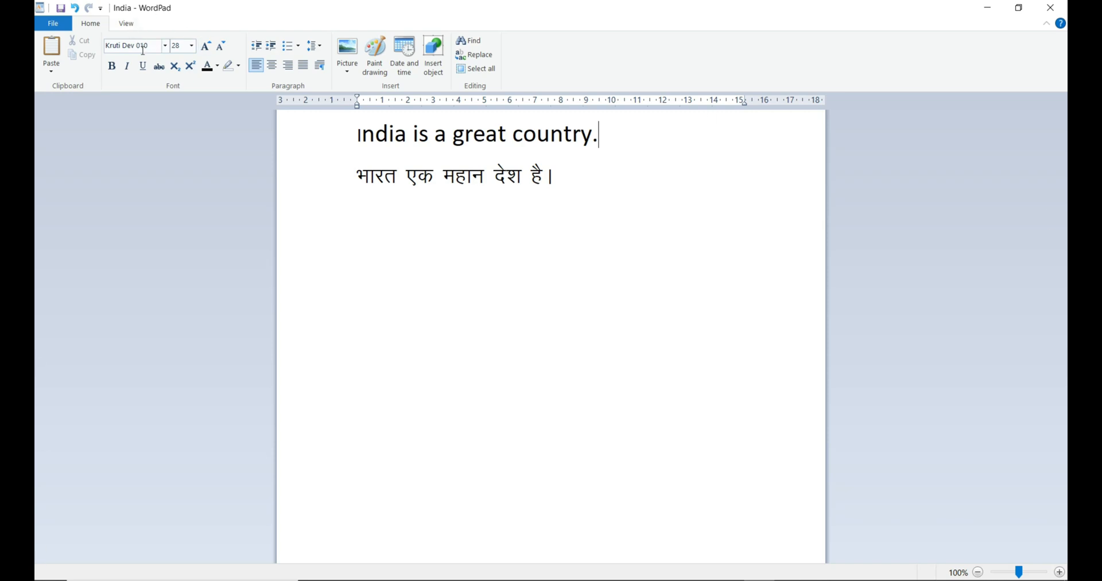
pyautogui.click(165, 46)
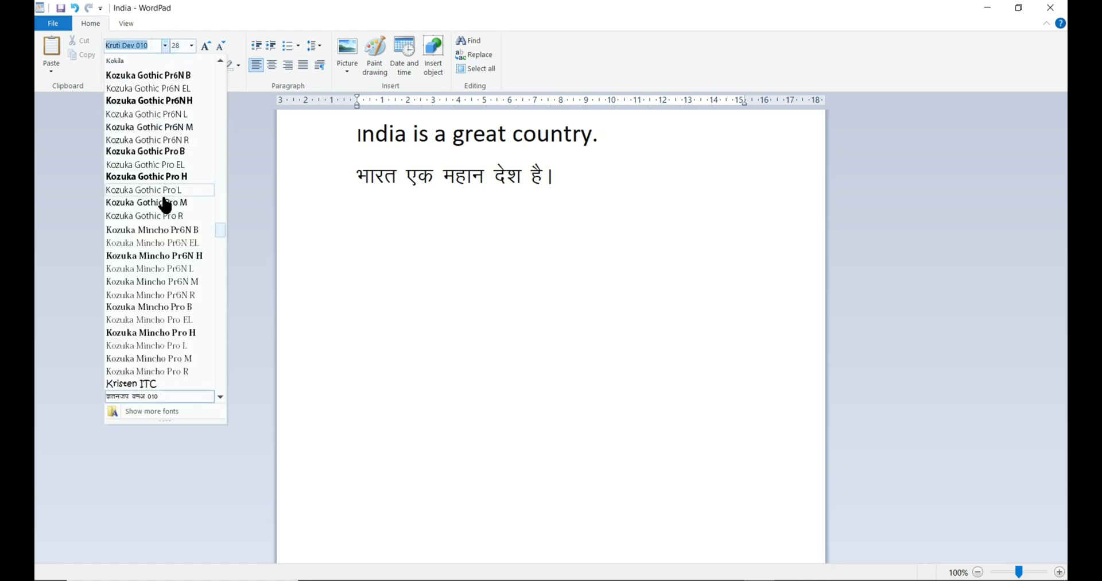
pyautogui.click(454, 195)
pyautogui.moveTo(565, 175); pyautogui.dragTo(351, 172)
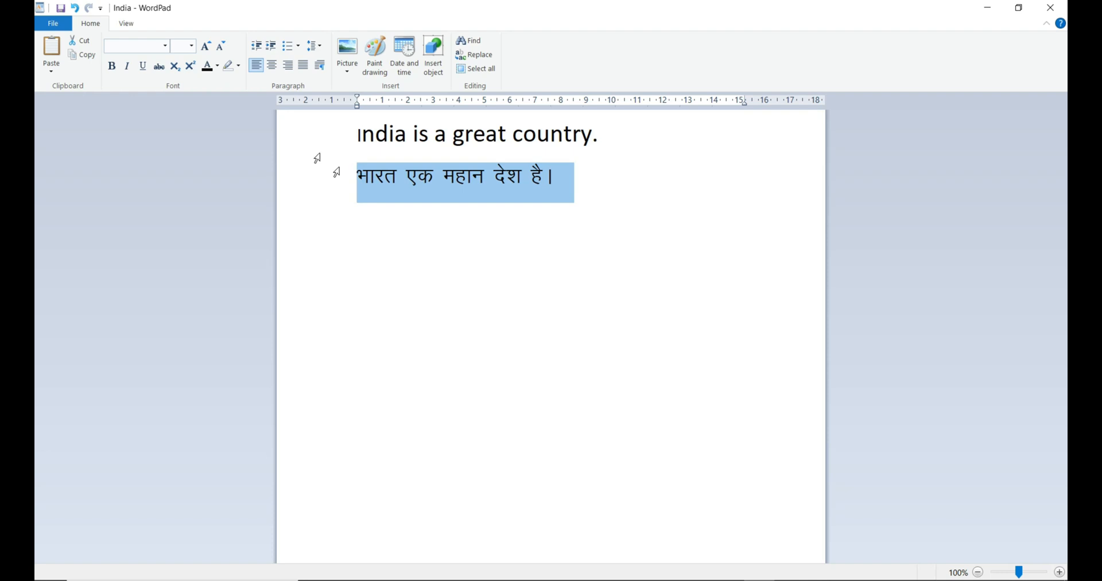
pyautogui.click(165, 46)
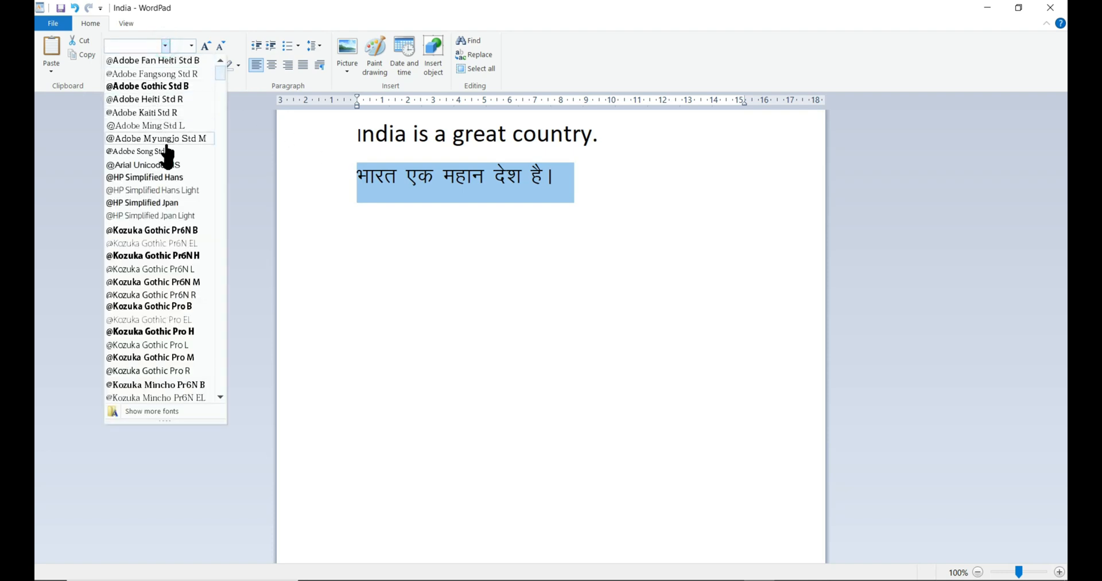
pyautogui.click(160, 255)
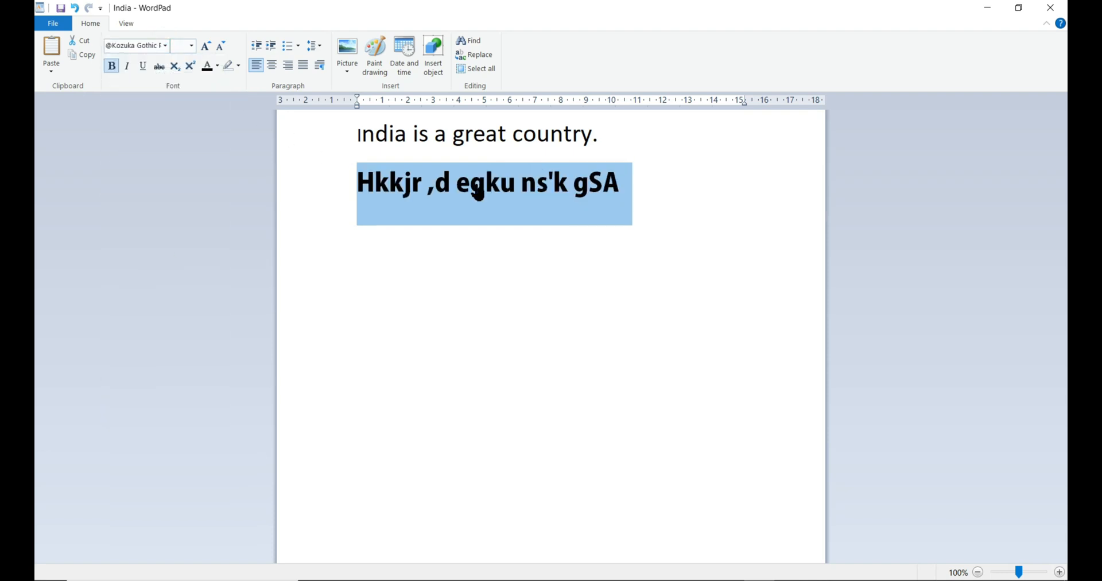
pyautogui.click(165, 46)
pyautogui.scroll(-10, 163, 275)
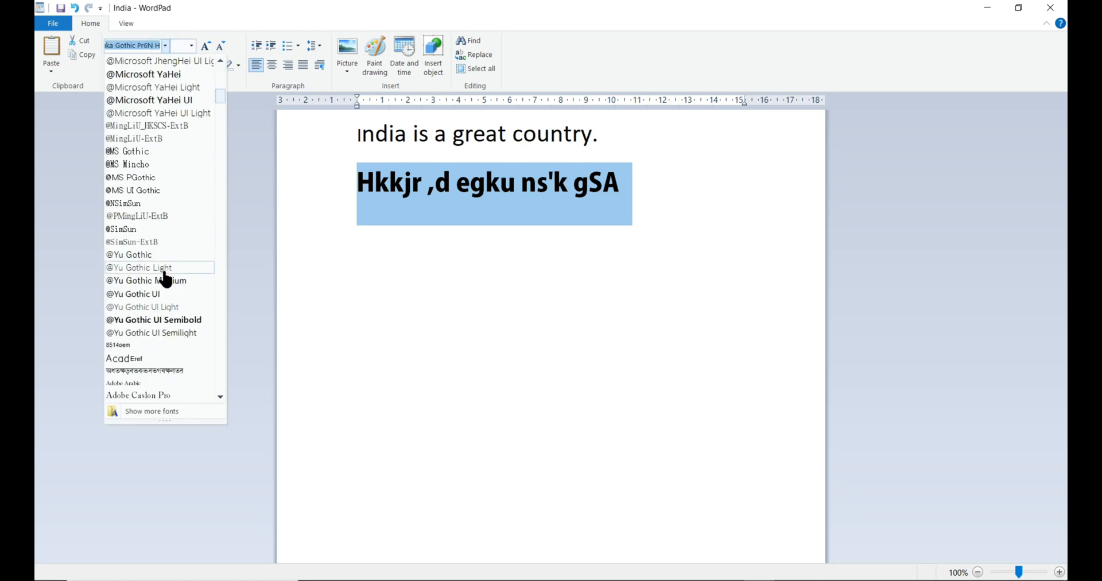
pyautogui.click(154, 372)
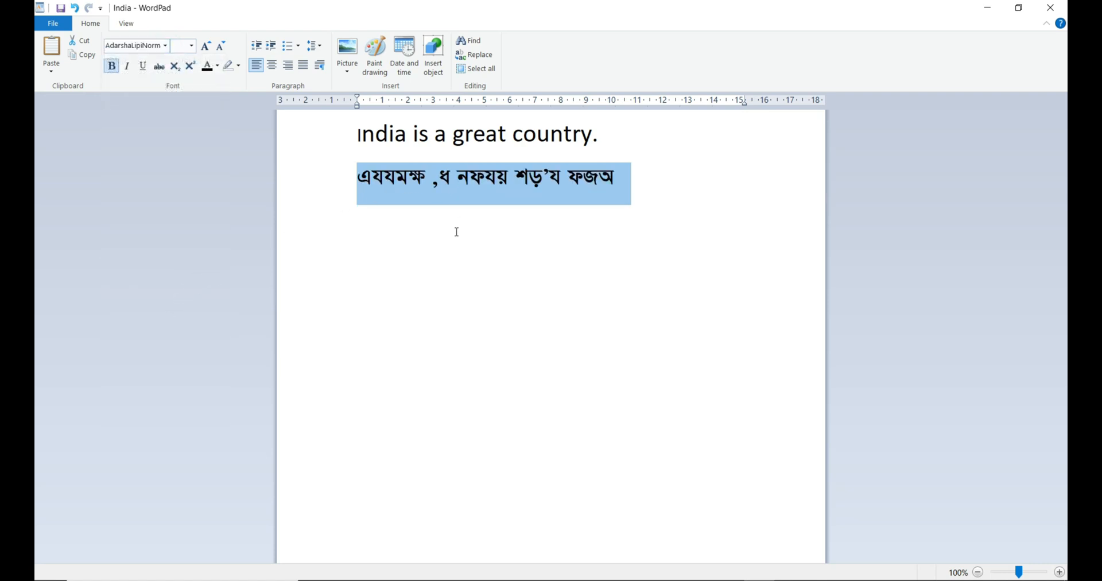
# - Apply the Kruti Dev 010 font to the whole Hindi sentence
pyautogui.click(166, 46)
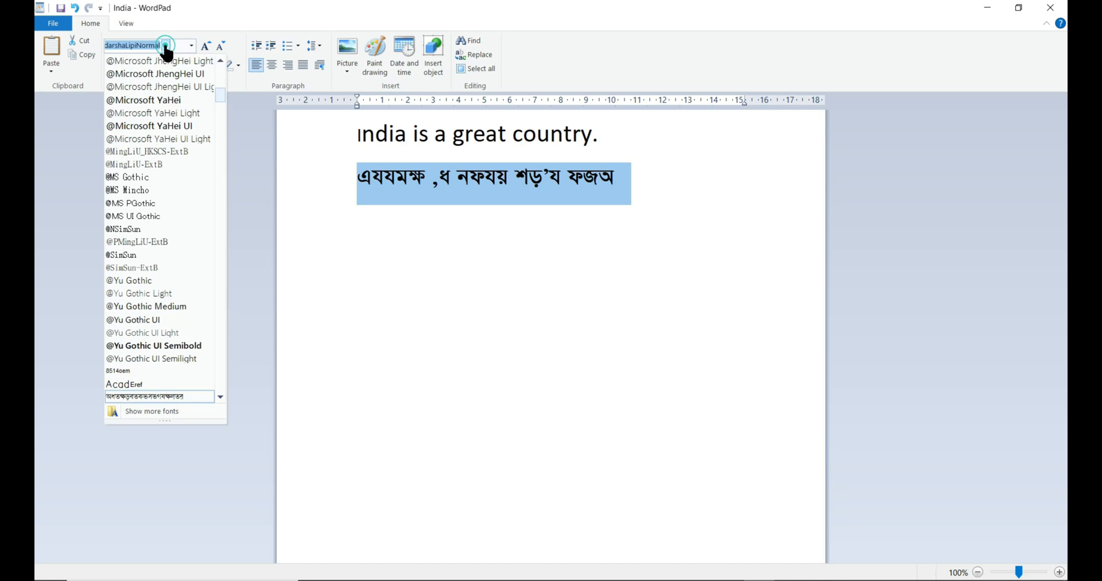
pyautogui.scroll(10, 143, 198)
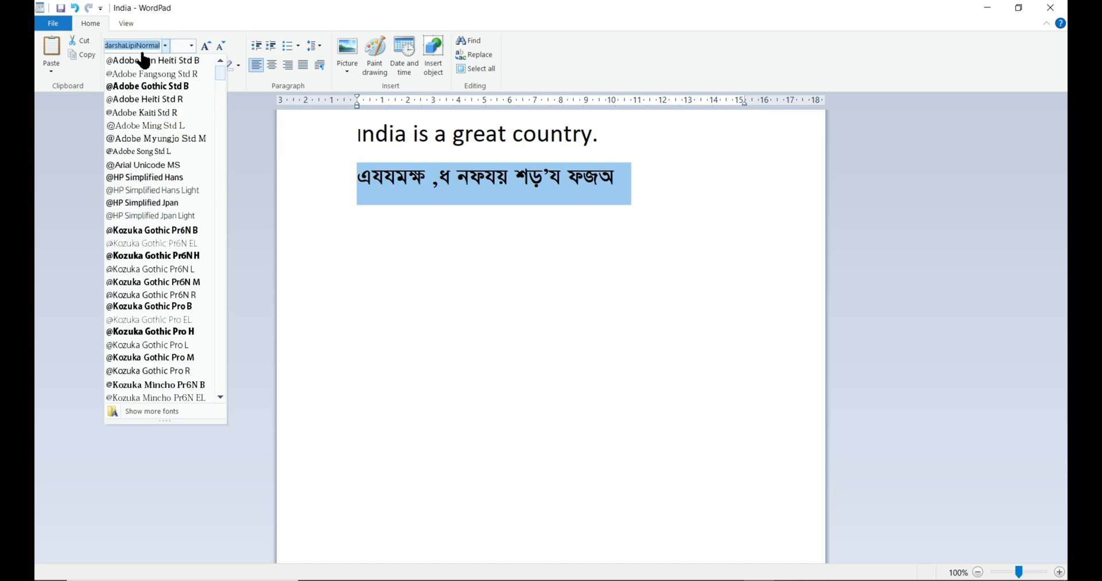
pyautogui.write('Kruti Dev 010')
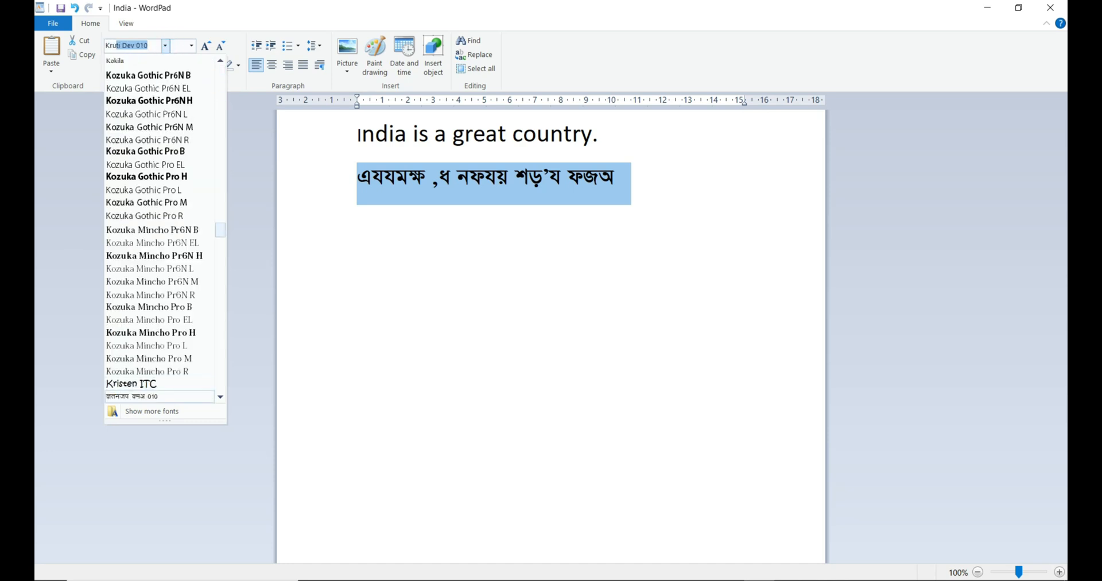
pyautogui.press('Return')
pyautogui.click(500, 224)
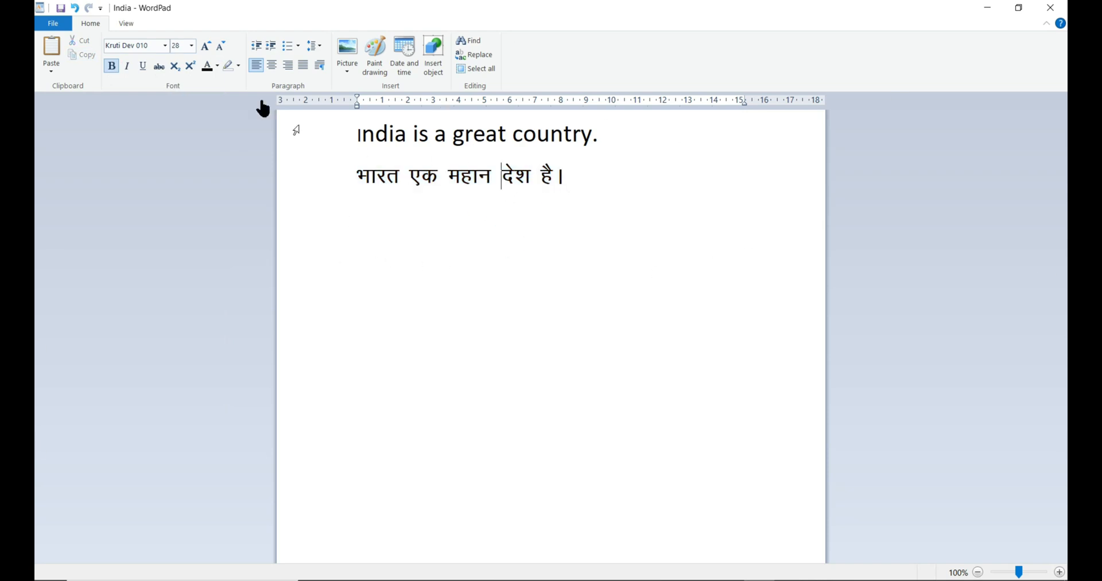
# - Select the whole Hindi sentence and toggle italic on and off several times
pyautogui.click(584, 178)
pyautogui.moveTo(572, 178); pyautogui.dragTo(359, 179)
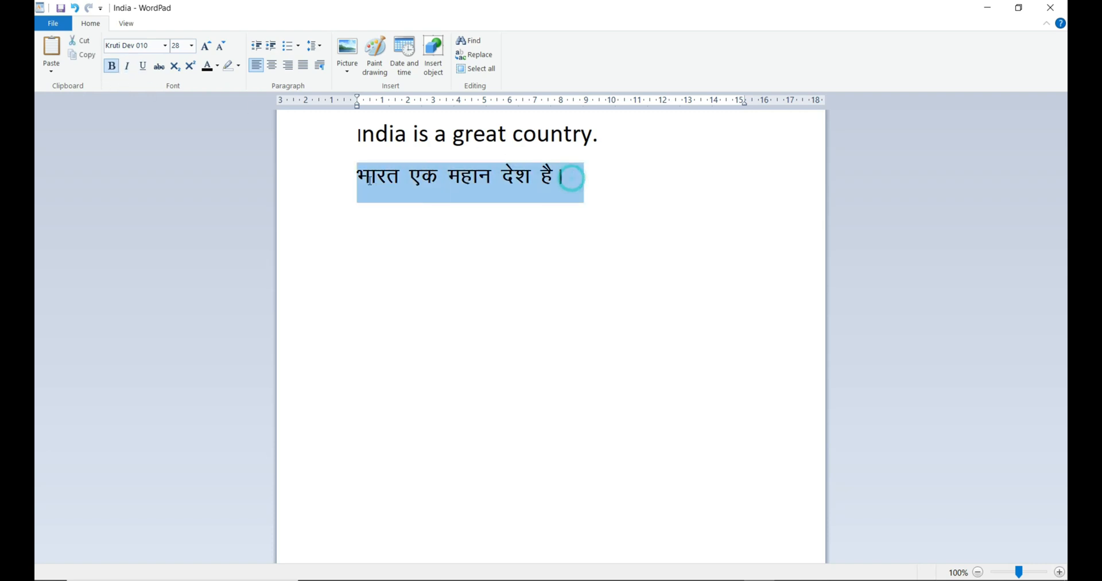
pyautogui.click(132, 70)
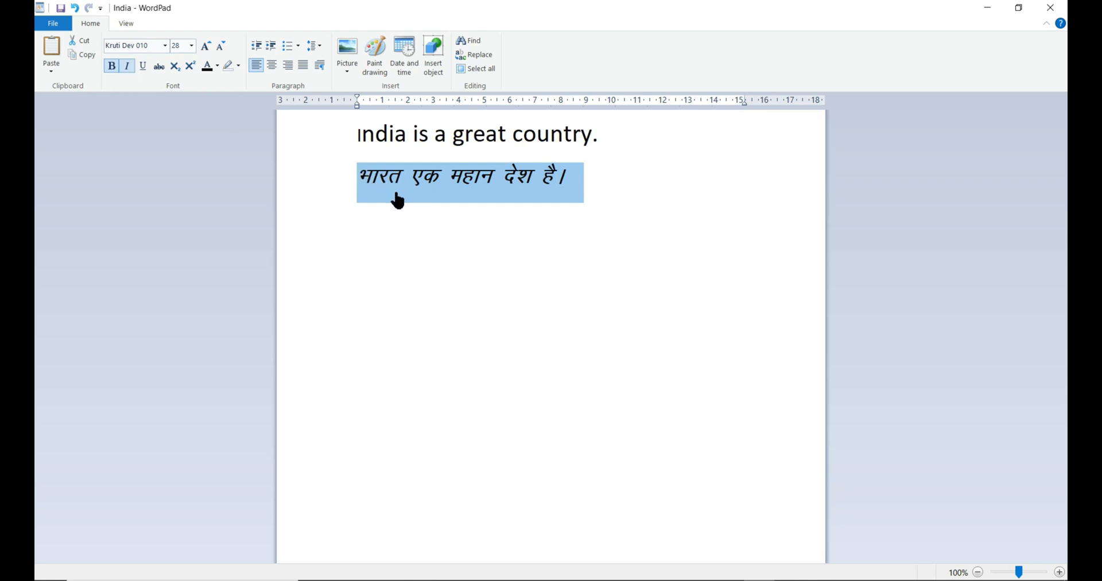
pyautogui.hotkey('ctrl', 'i')
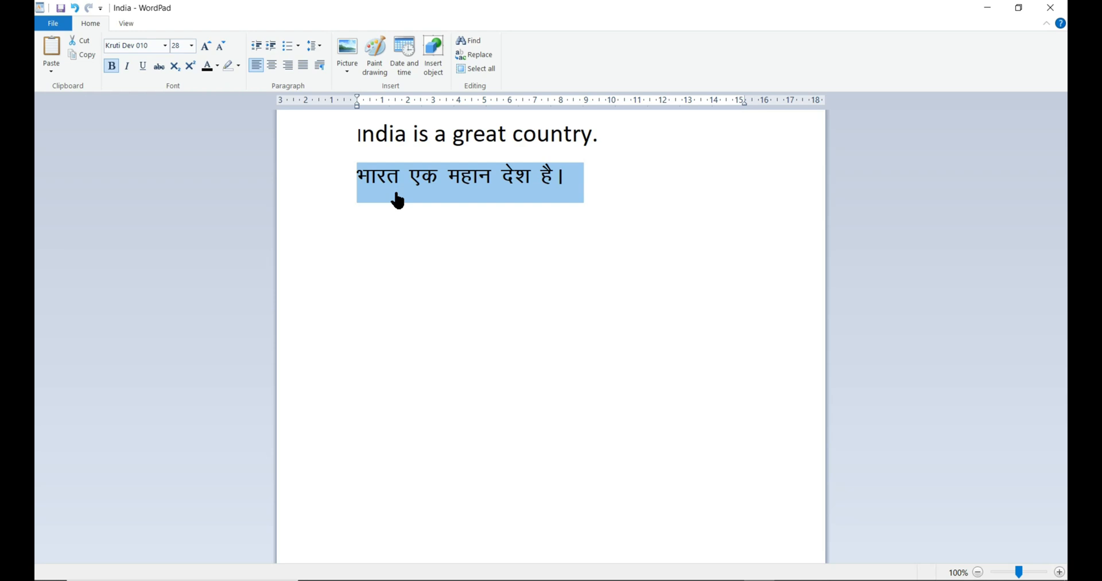
pyautogui.hotkey('ctrl', 'i')
pyautogui.hotkey('ctrl', 'i')
pyautogui.hotkey('ctrl', 'i')
pyautogui.hotkey('ctrl', 'i')
# - Toggle bold off and on for the Hindi sentence, and toggle underline on and off repeatedly
pyautogui.hotkey('ctrl', 'b')
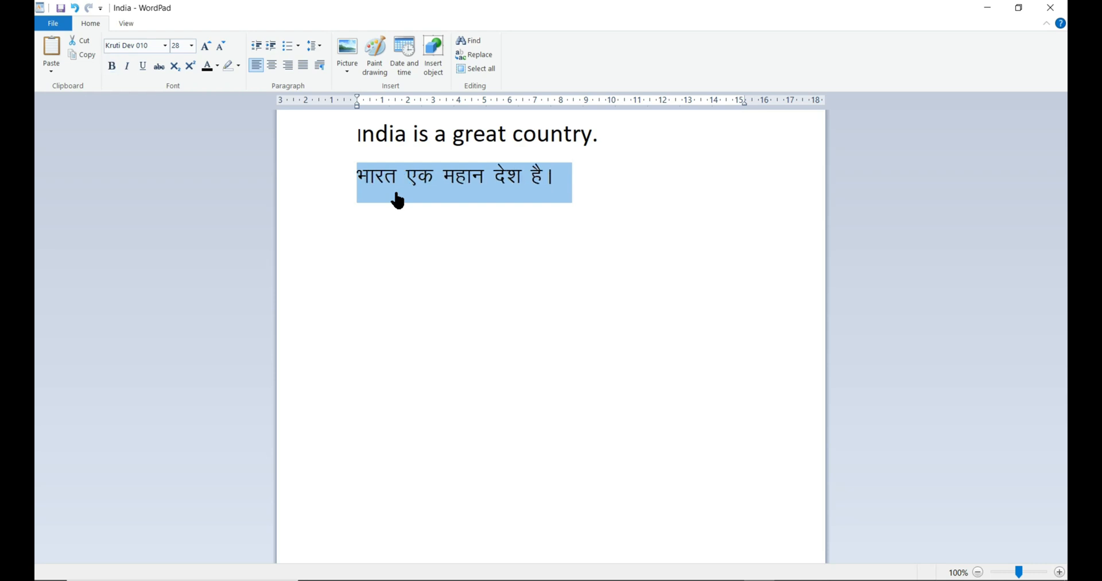
pyautogui.hotkey('ctrl', 'b')
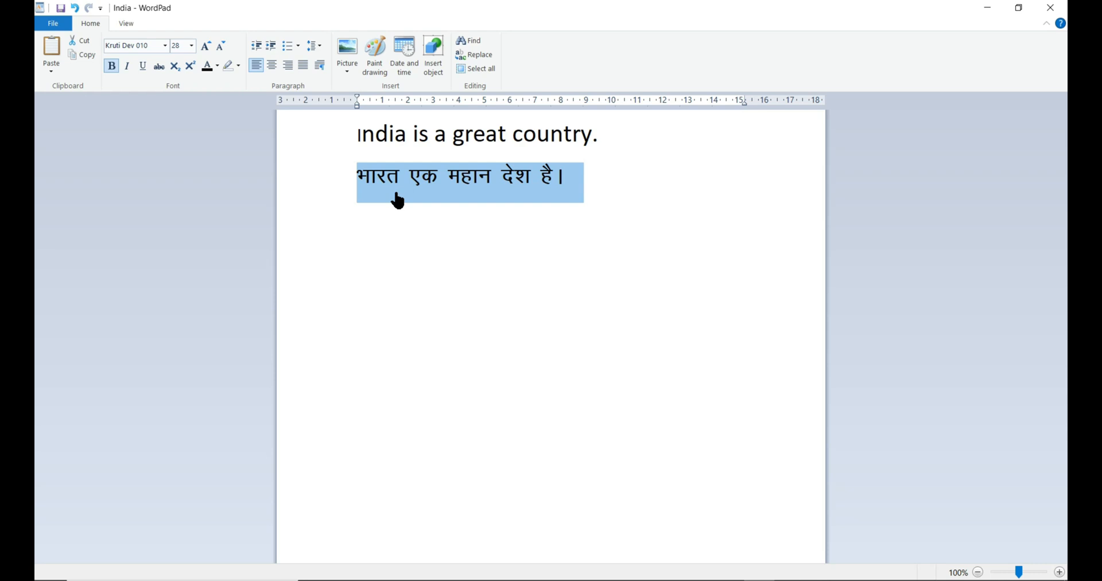
pyautogui.hotkey('ctrl', 'u')
pyautogui.hotkey('ctrl', 'u')
pyautogui.hotkey('ctrl', 'u')
pyautogui.hotkey('ctrl', 'u')
pyautogui.click(144, 67)
pyautogui.click(144, 67)
# - Apply strikethrough to the Hindi sentence and undo it
pyautogui.click(159, 67)
pyautogui.click(419, 221)
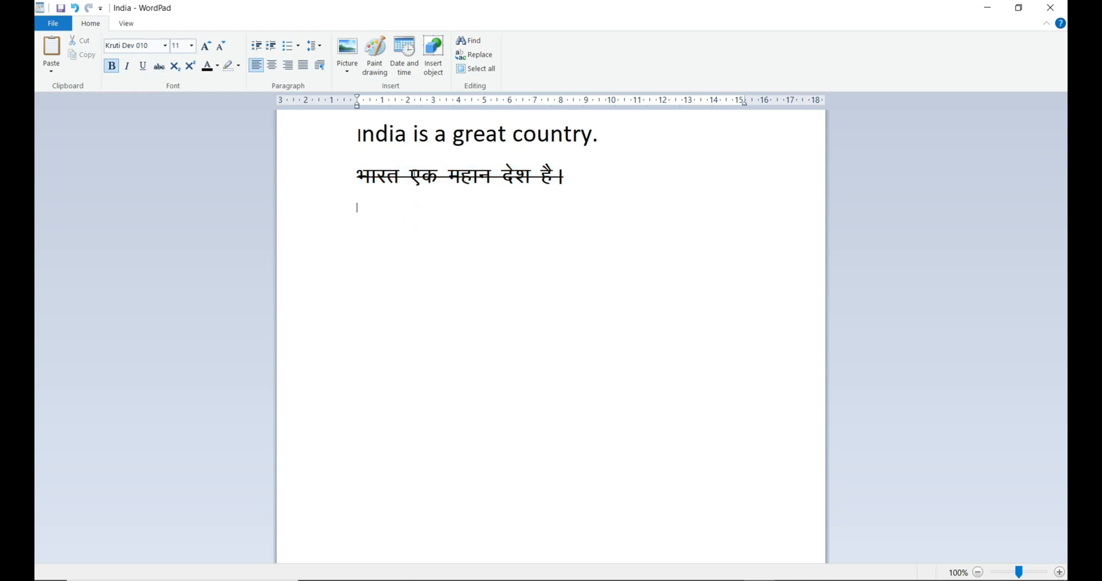
pyautogui.click(352, 178)
pyautogui.click(448, 226)
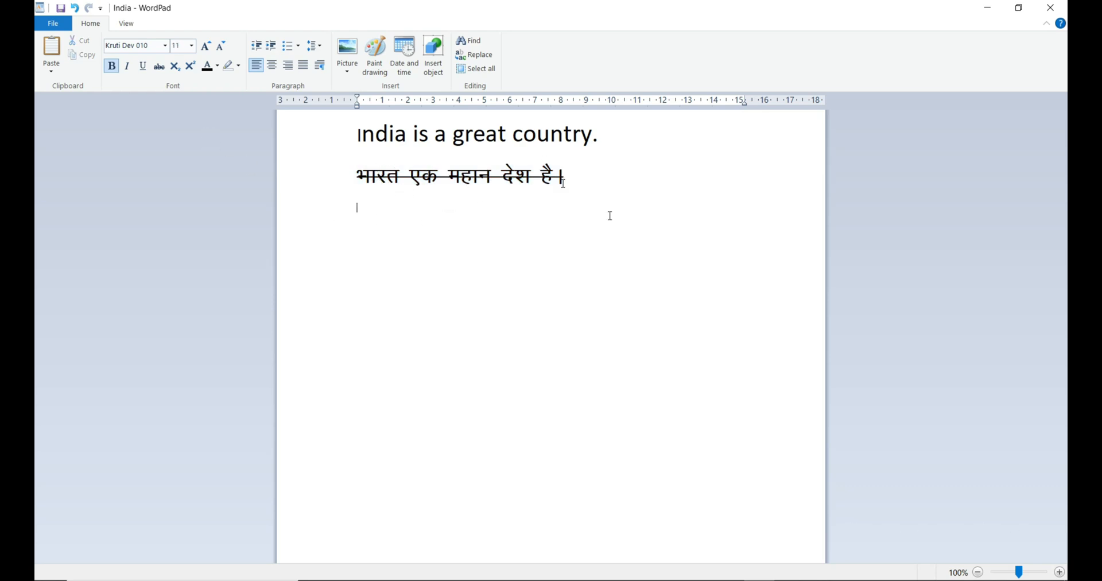
pyautogui.click(76, 9)
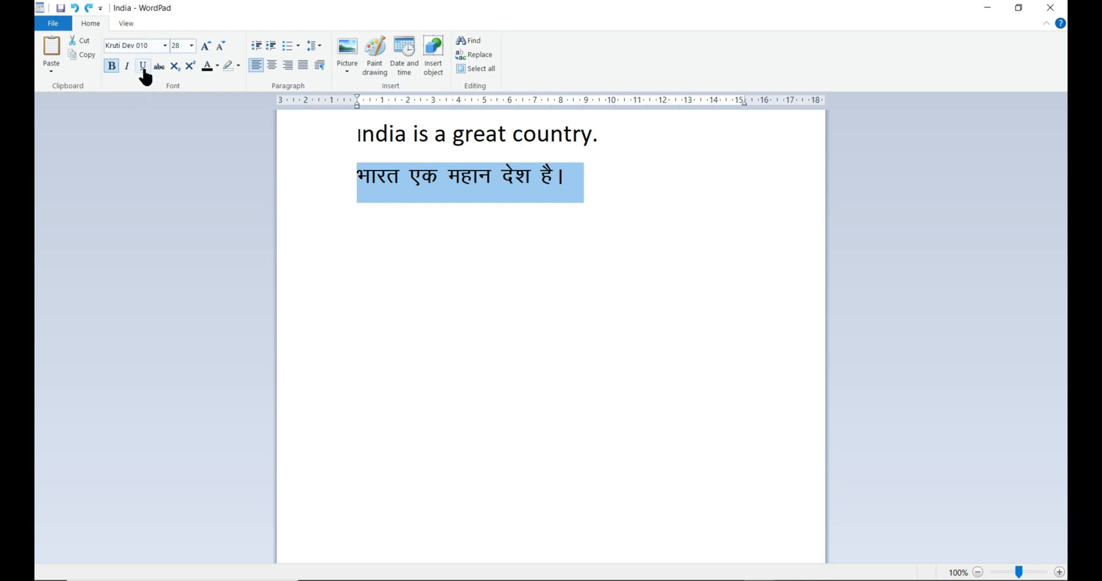
# - Add two line breaks after the Hindi sentence and enter "H2O" on the new line
pyautogui.click(457, 236)
pyautogui.click(591, 174)
pyautogui.press('Return')
pyautogui.press('Return')
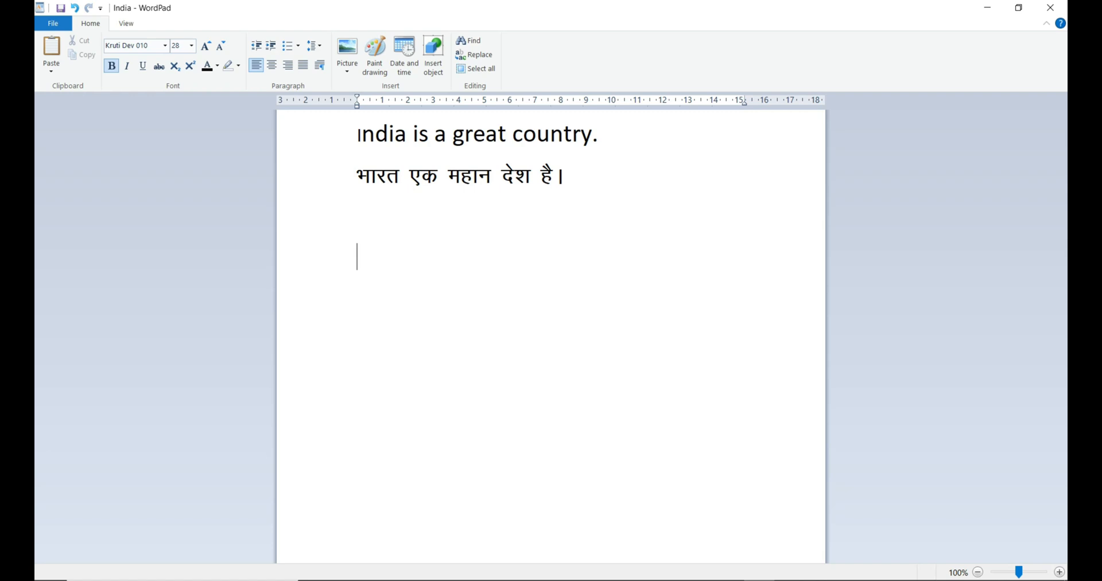
pyautogui.press('capslock')
pyautogui.write('H')
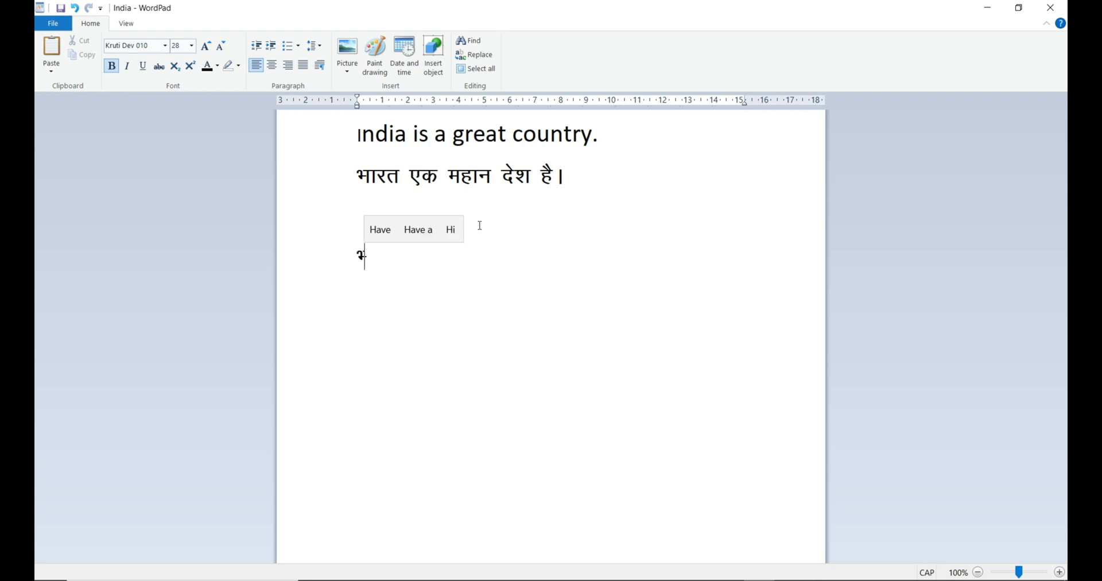
pyautogui.write('2n')
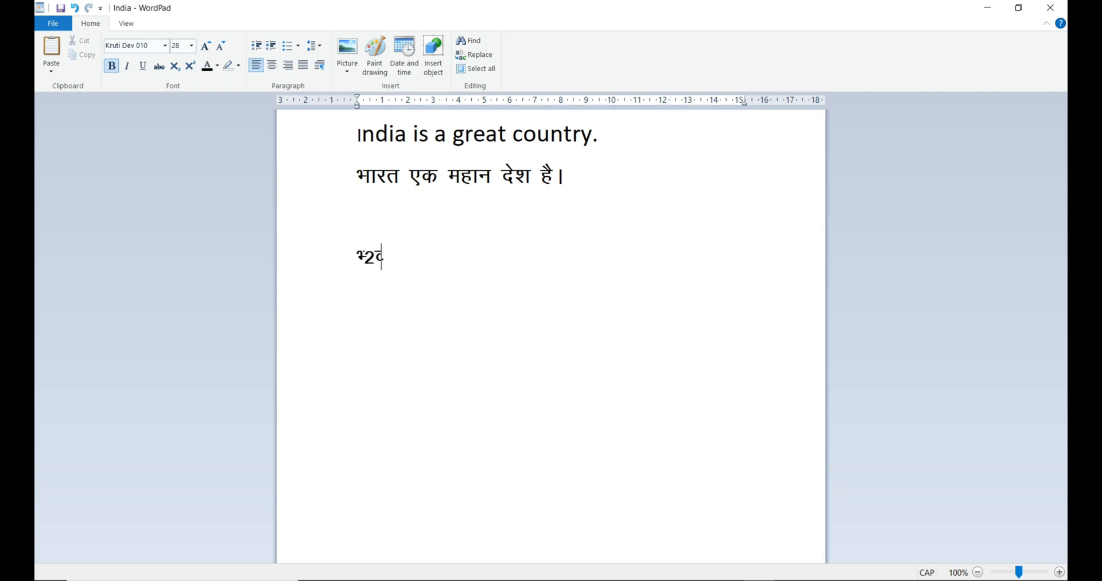
# - Change the font of the "H2O" text to Arial
pyautogui.moveTo(391, 257); pyautogui.dragTo(360, 265)
pyautogui.click(162, 47)
pyautogui.write('ai')
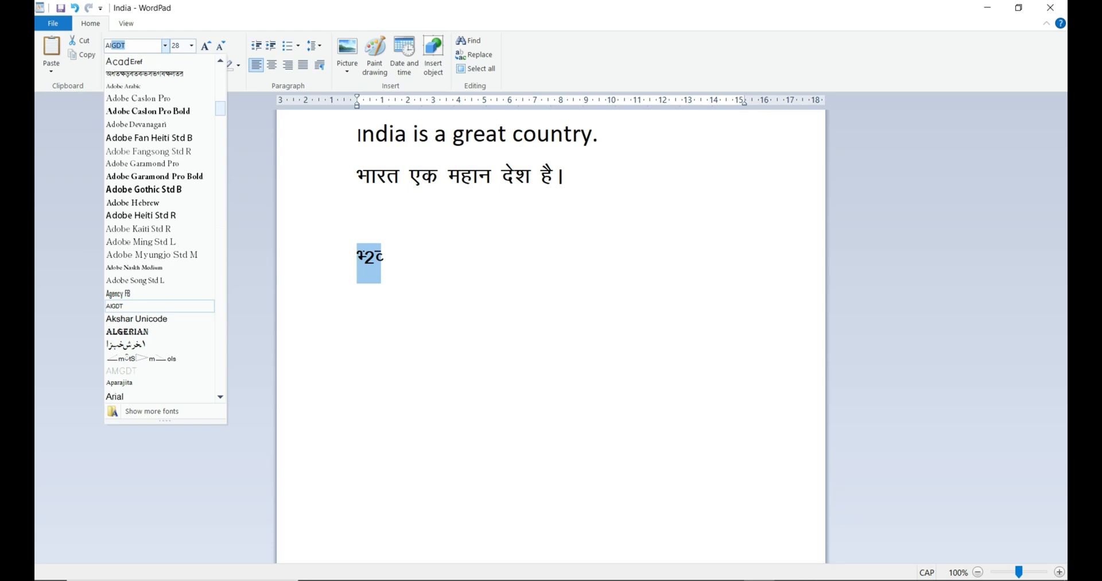
pyautogui.press('BackSpace')
pyautogui.press('BackSpace')
pyautogui.write('rial')
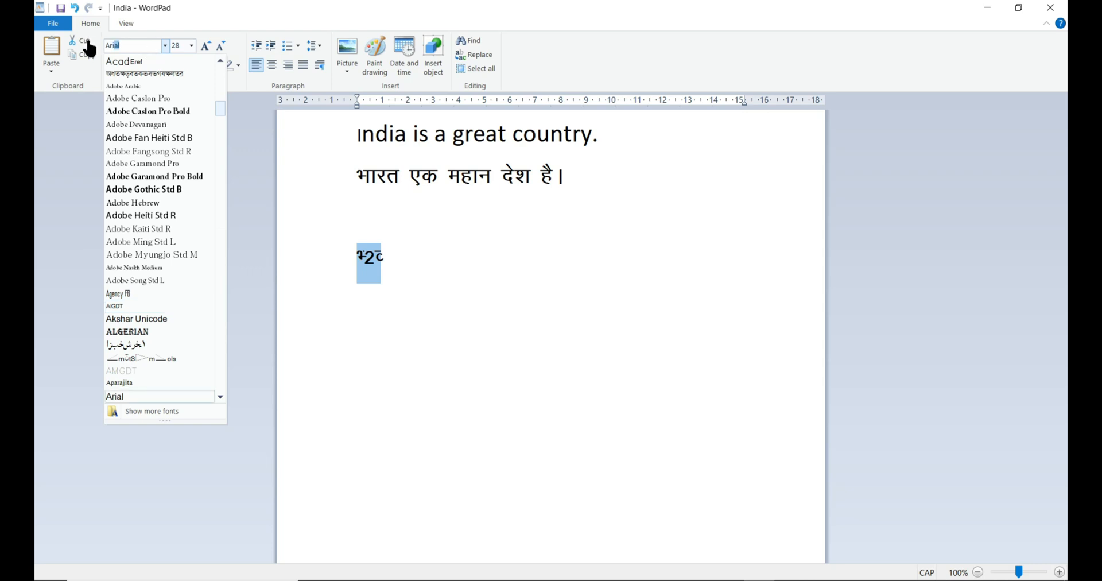
pyautogui.press('Return')
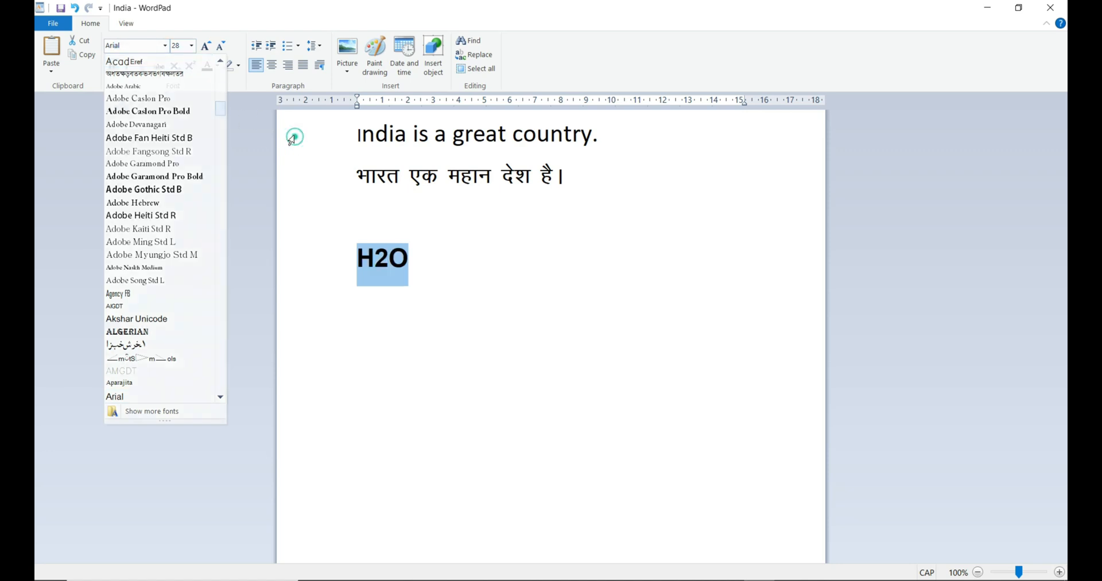
pyautogui.click(410, 268)
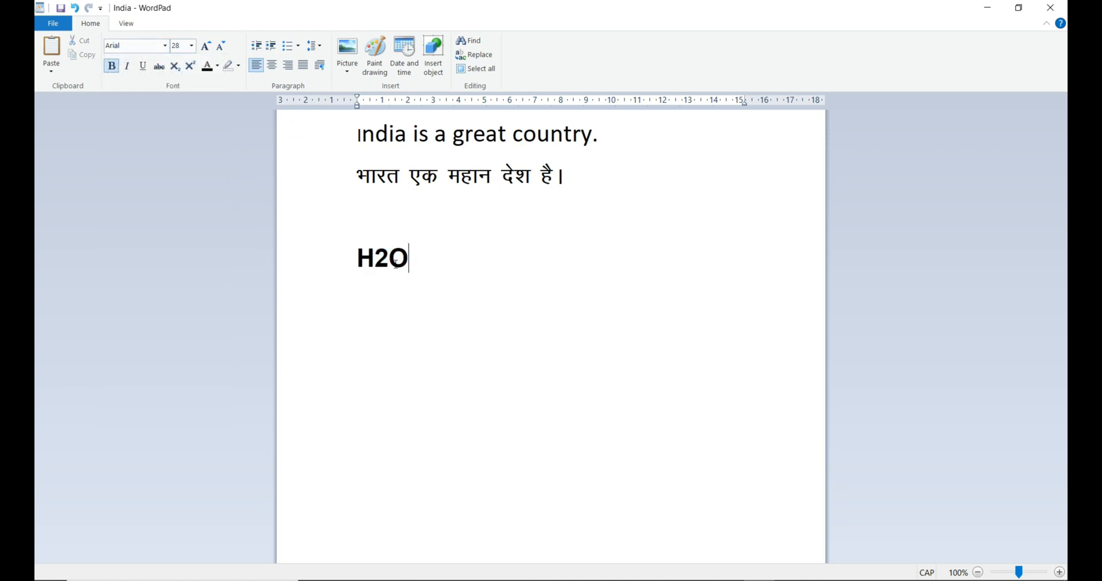
# - Format the 2 in "H2O" as subscript
pyautogui.moveTo(374, 258); pyautogui.dragTo(389, 259)
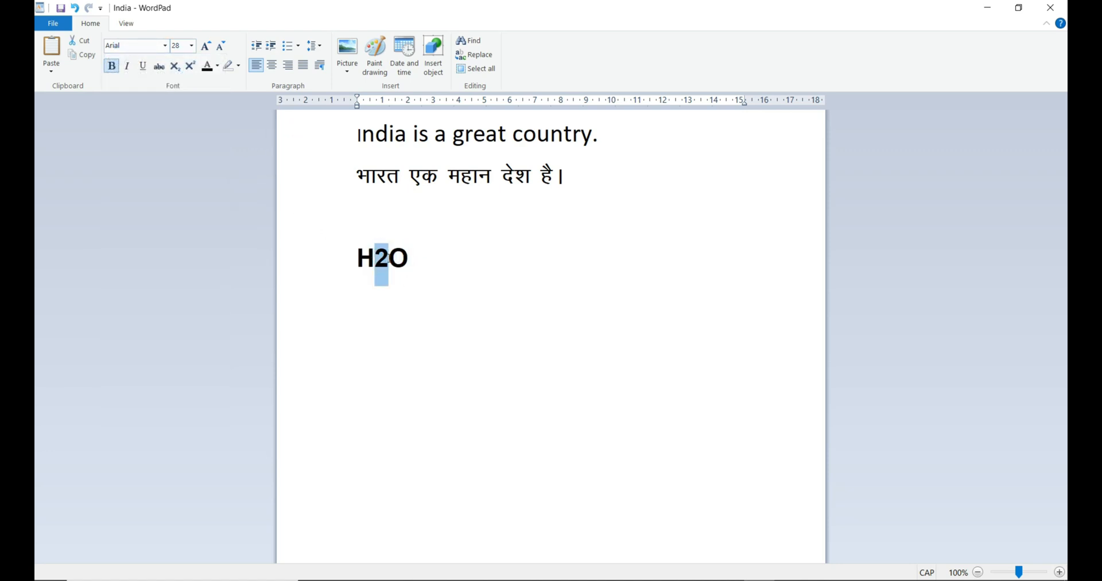
pyautogui.click(177, 73)
pyautogui.click(428, 336)
# - Enter "X2" after the water formula, separated by a space, and format its 2 as superscript
pyautogui.click(412, 260)
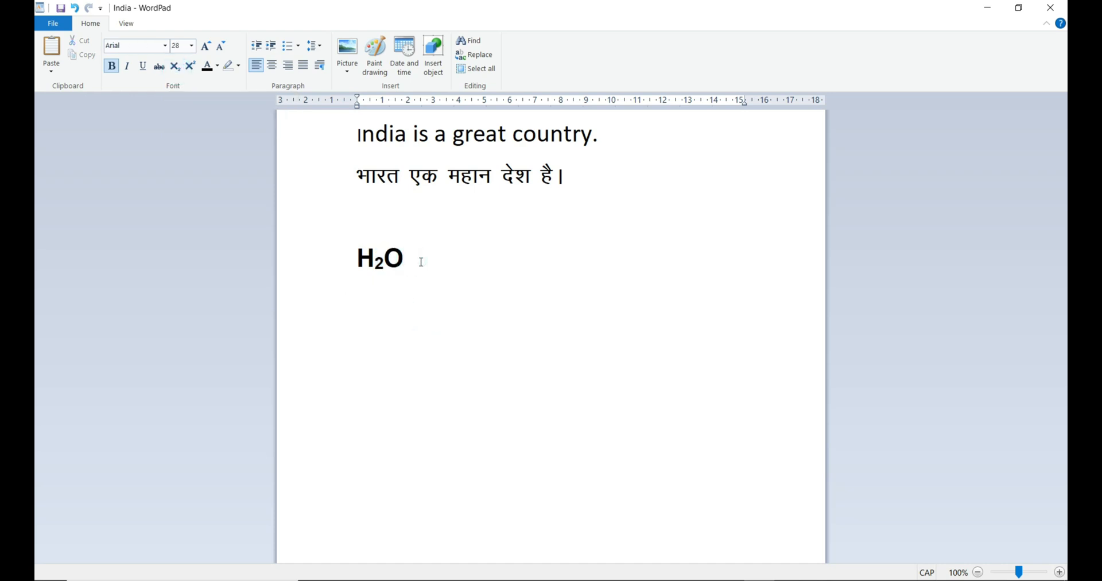
pyautogui.write('X')
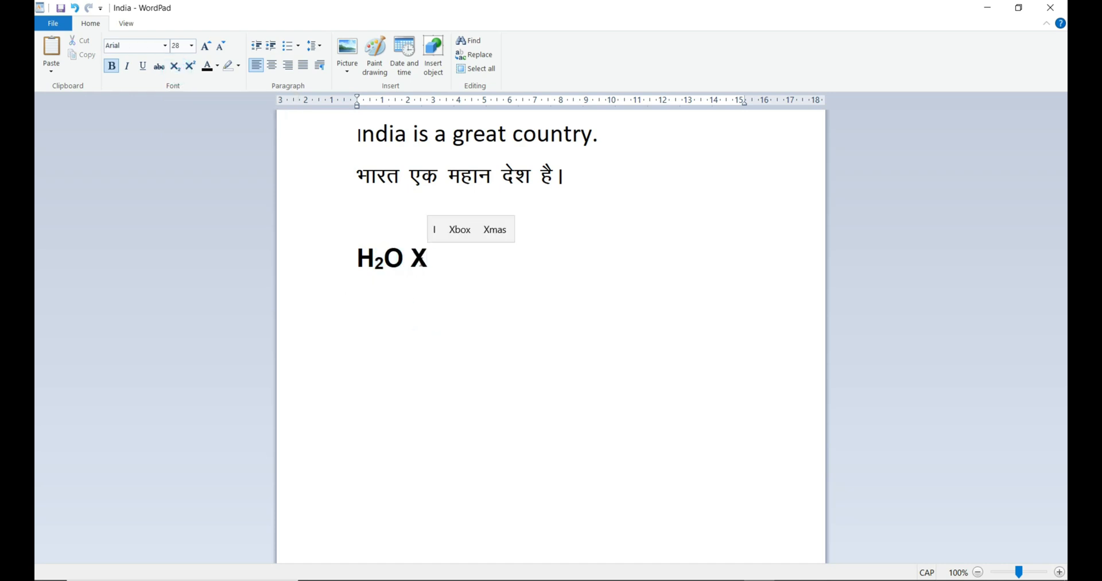
pyautogui.write('2')
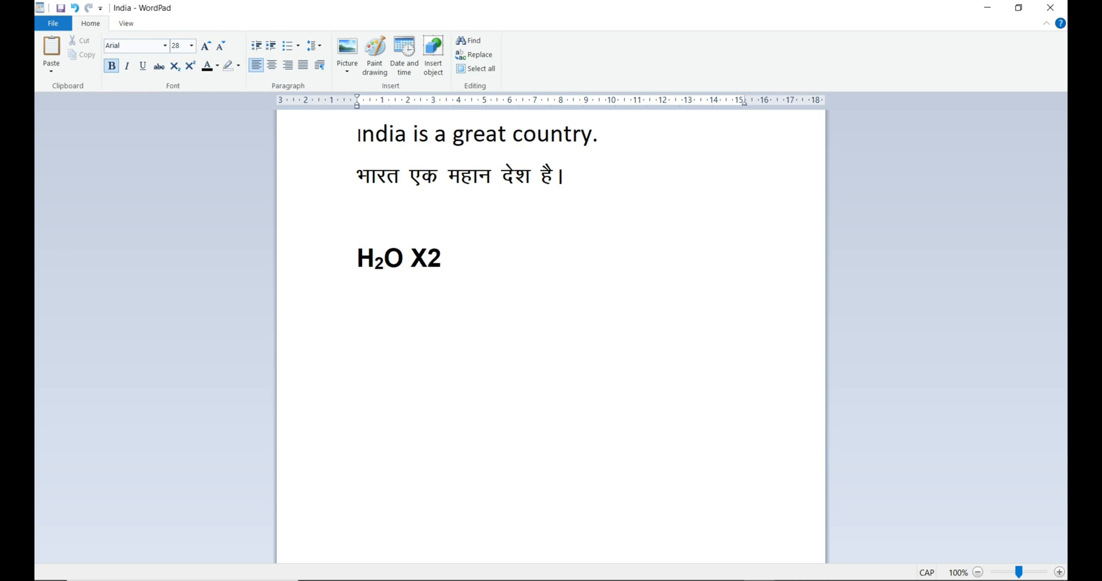
pyautogui.doubleClick(429, 253)
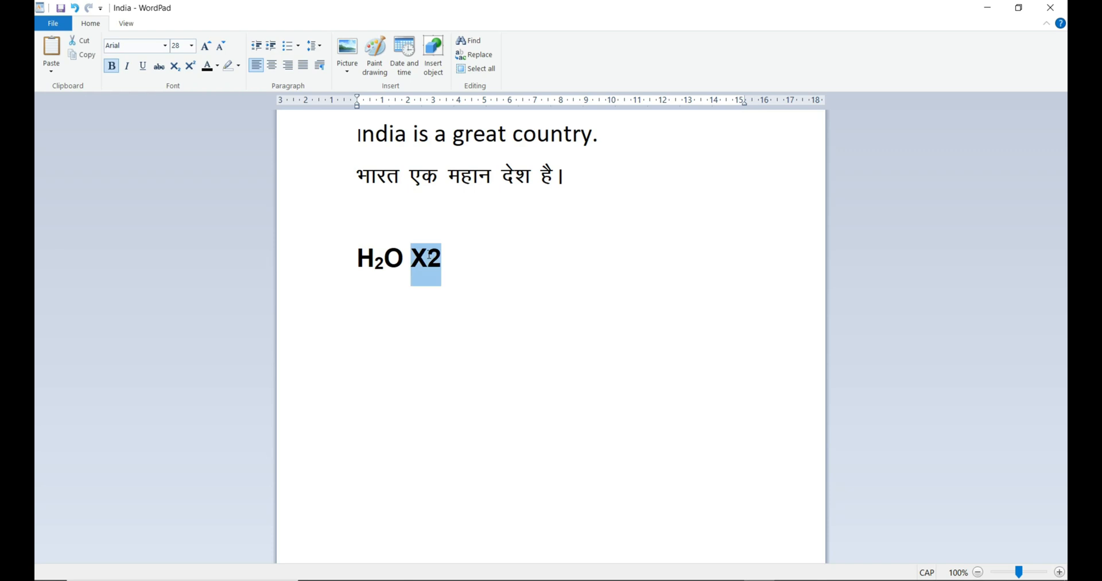
pyautogui.click(434, 254)
pyautogui.moveTo(427, 256); pyautogui.dragTo(440, 257)
pyautogui.click(190, 66)
pyautogui.click(492, 299)
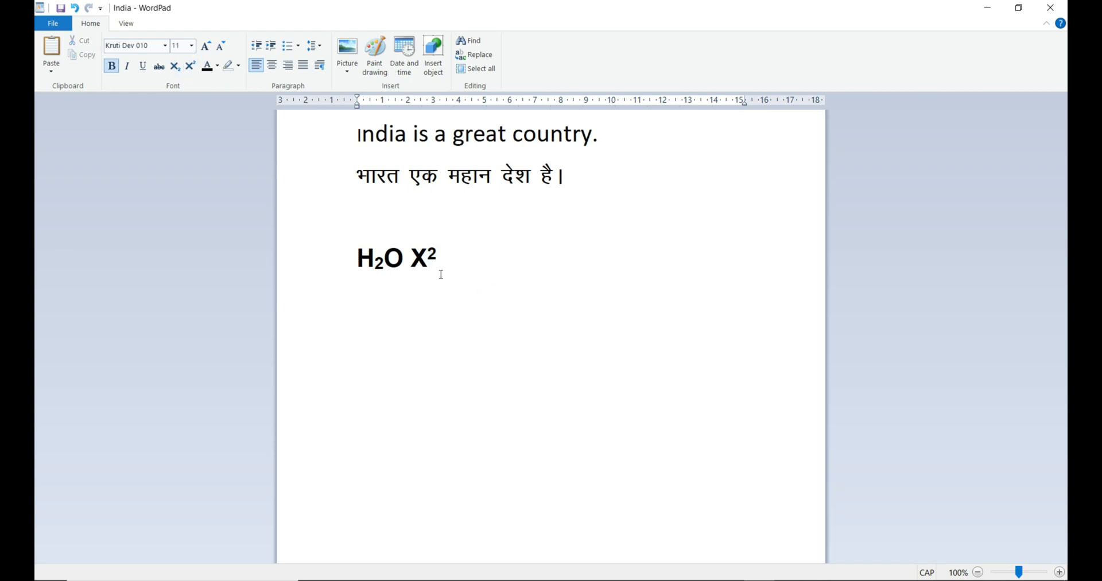
# - Place the cursor after the X² term and turn off superscript for the following text
pyautogui.click(412, 256)
pyautogui.click(451, 263)
pyautogui.write('J')
pyautogui.press('BackSpace')
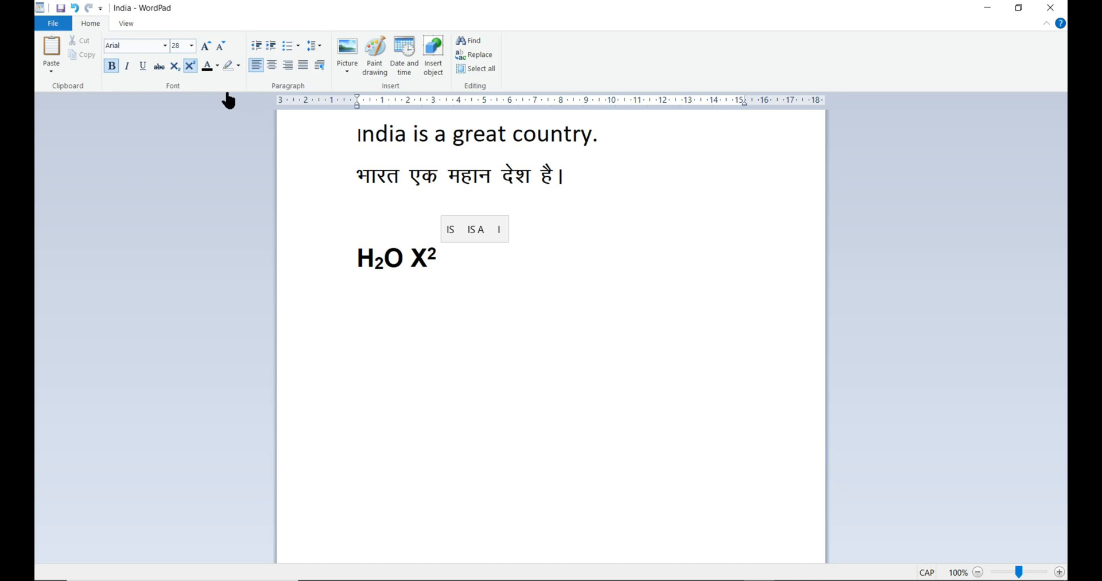
pyautogui.click(190, 65)
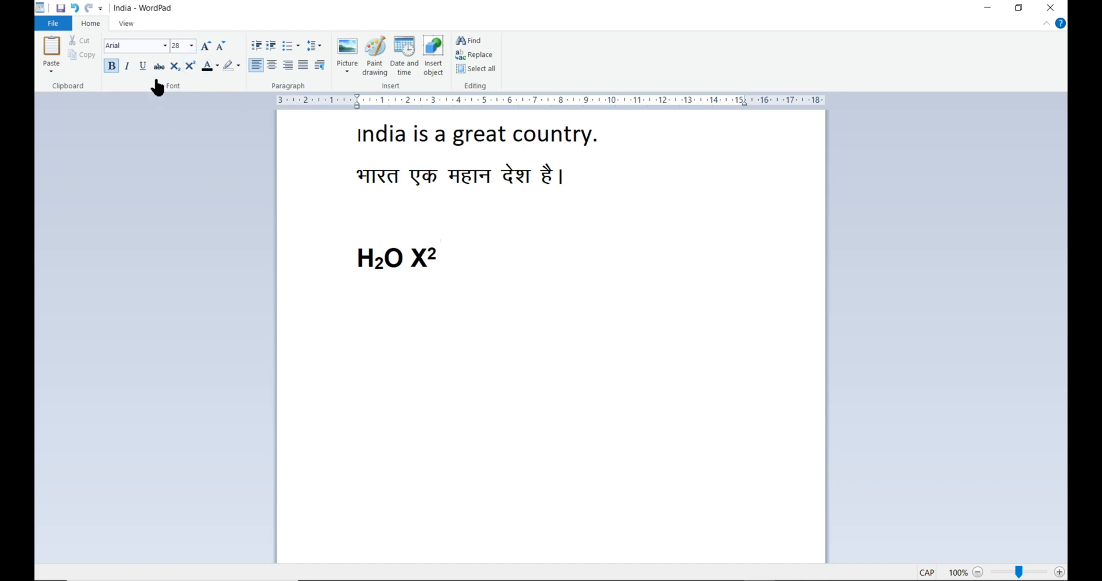
# - Set the font colour to red and enter "KJS" after X², erasing the first trial letters
pyautogui.click(217, 66)
pyautogui.click(219, 97)
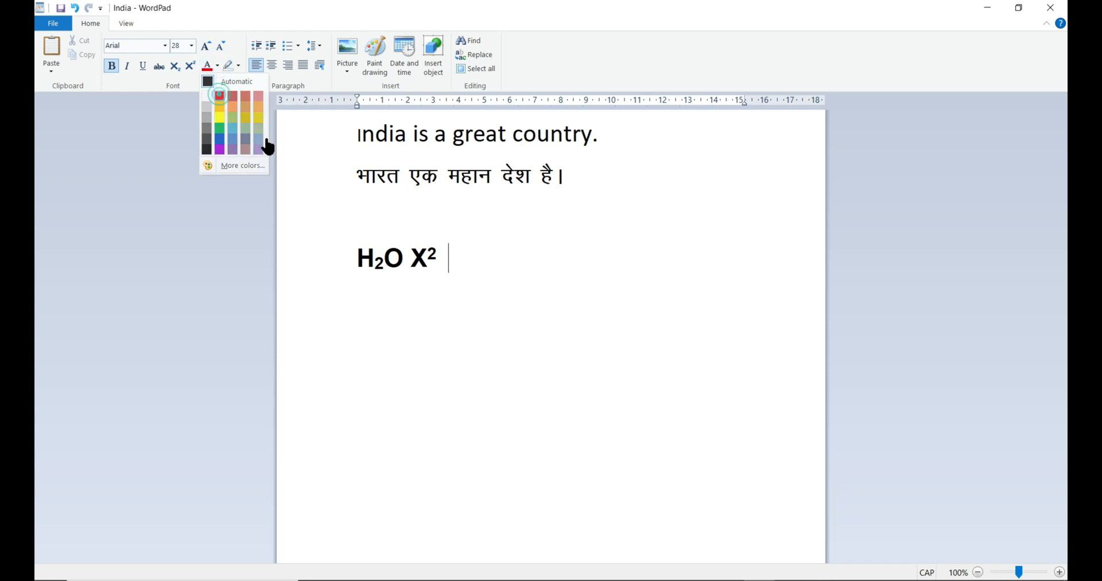
pyautogui.write('KKSFKL')
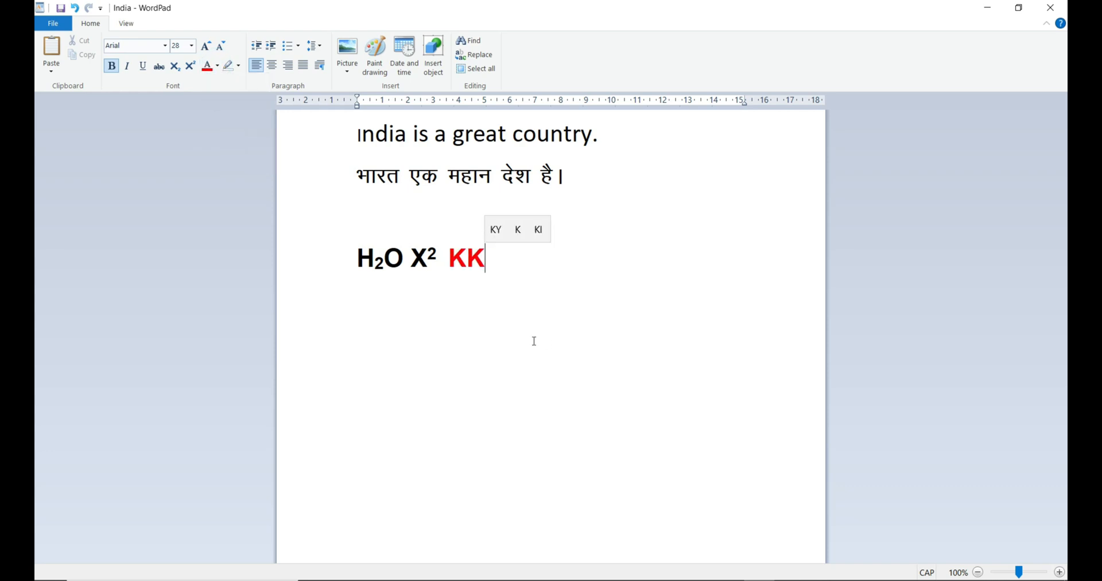
pyautogui.press('BackSpace')
pyautogui.press('BackSpace')
pyautogui.press('BackSpace')
pyautogui.press('BackSpace')
pyautogui.press('BackSpace')
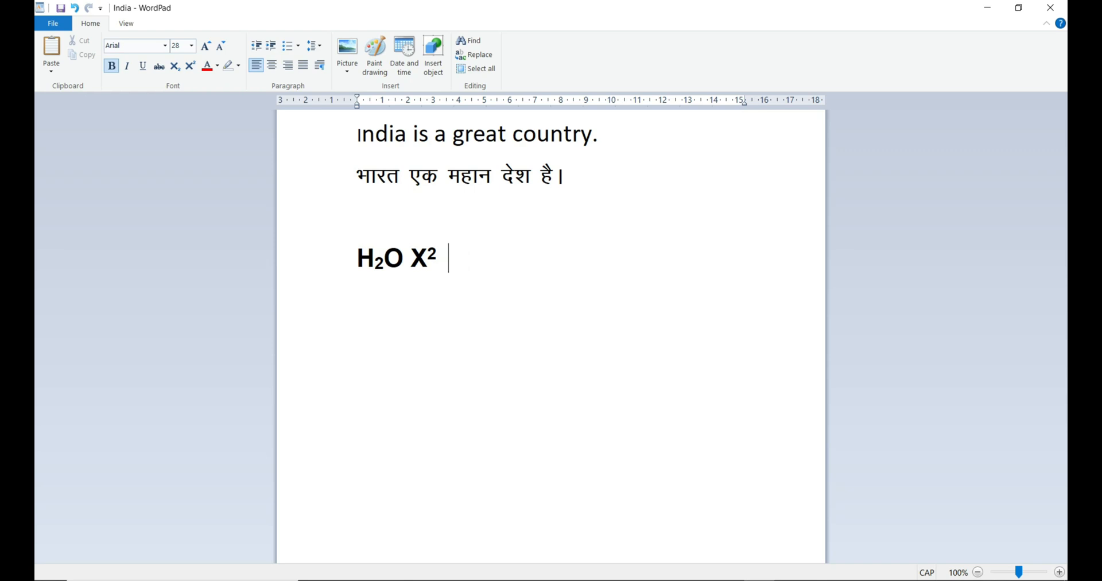
pyautogui.write('KJS')
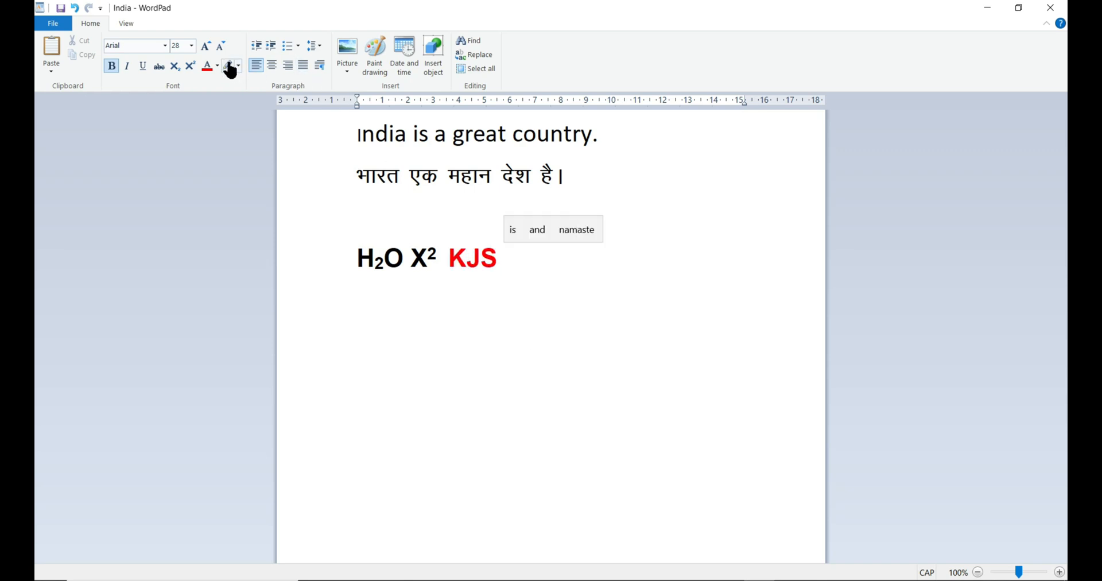
# - Change the font colour to purple and enter "DSF" after the red letters
pyautogui.click(217, 66)
pyautogui.click(219, 149)
pyautogui.write('DSF')
pyautogui.click(217, 66)
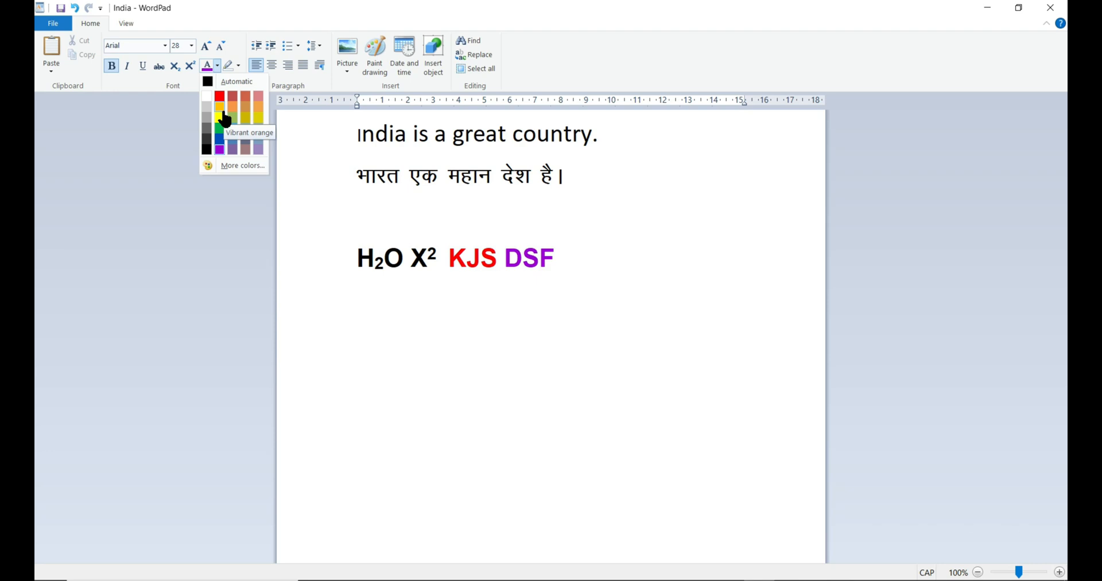
pyautogui.click(591, 265)
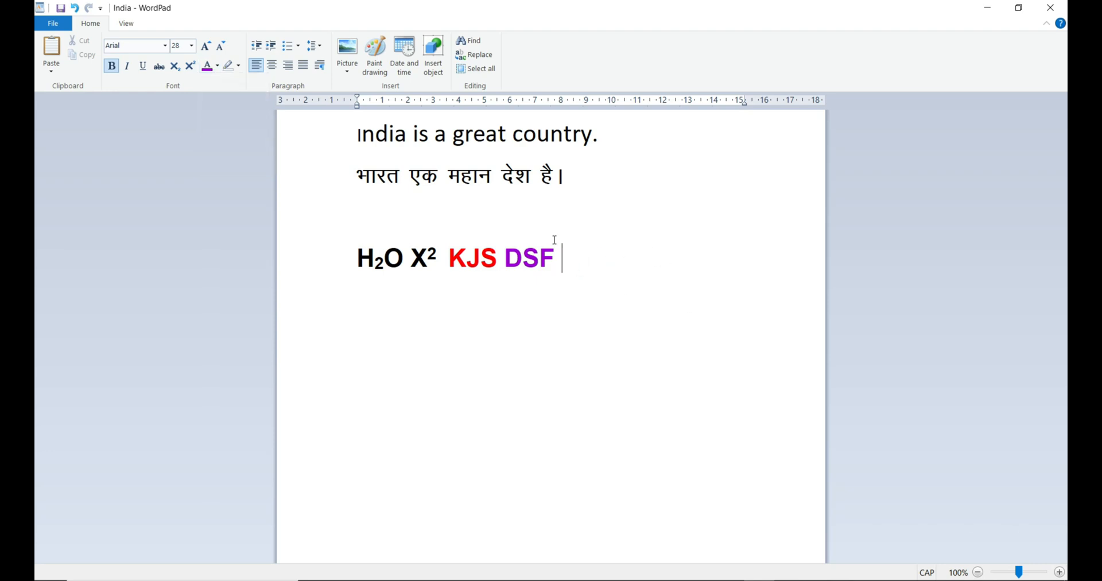
# - Try a yellow text highlight on the end of the word देश in the Hindi line and undo it
pyautogui.click(240, 66)
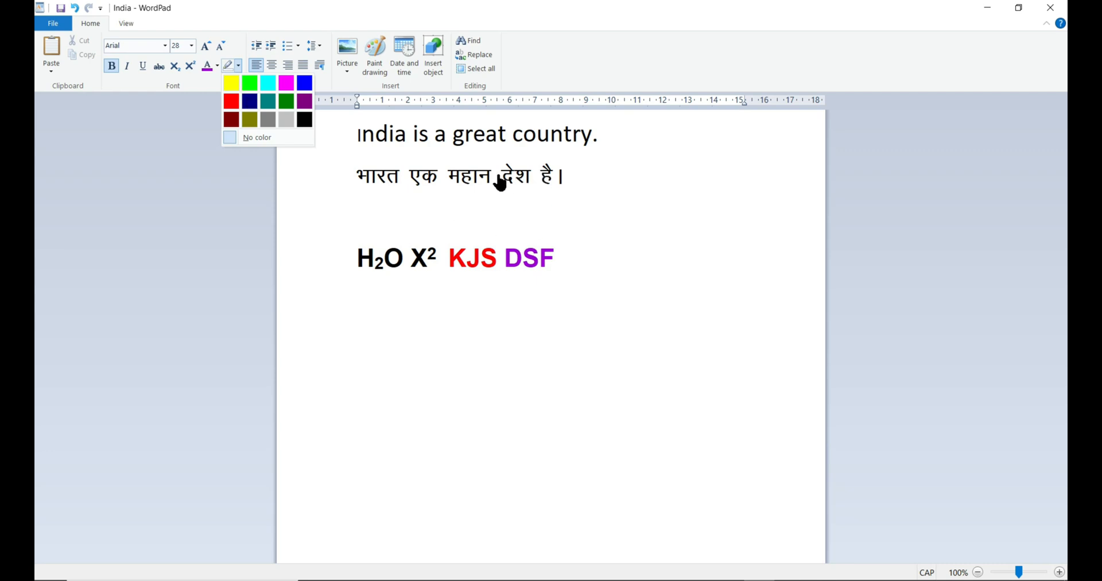
pyautogui.click(231, 83)
pyautogui.moveTo(529, 172); pyautogui.dragTo(514, 190)
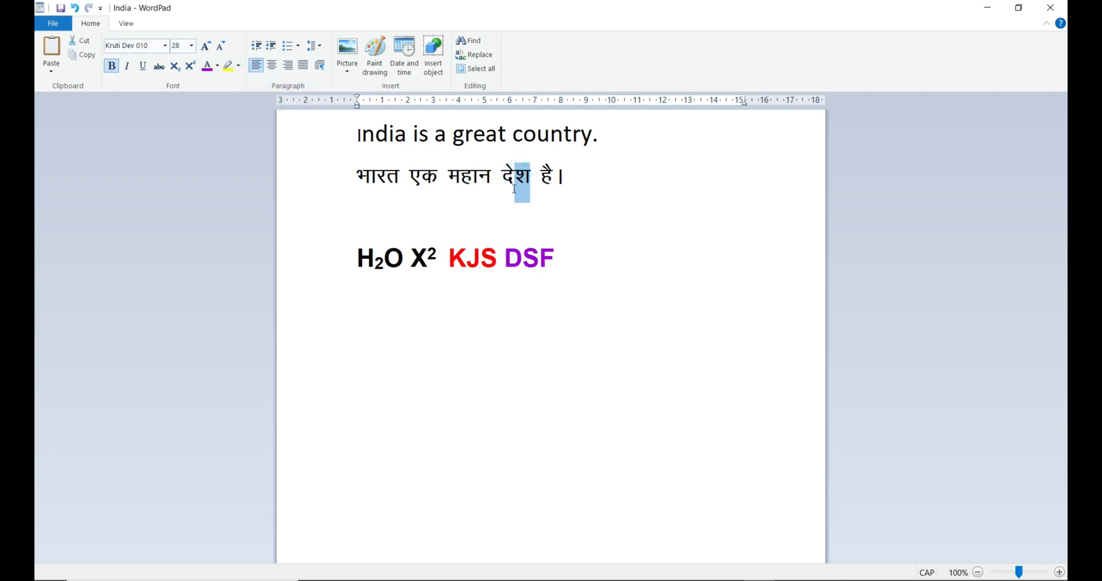
pyautogui.click(229, 67)
pyautogui.click(574, 231)
pyautogui.moveTo(450, 176); pyautogui.dragTo(472, 178)
pyautogui.click(502, 208)
pyautogui.hotkey('ctrl', 'z')
pyautogui.click(593, 252)
# - Highlight the word महान in the Hindi line in yellow
pyautogui.click(448, 177)
pyautogui.moveTo(447, 176); pyautogui.dragTo(491, 178)
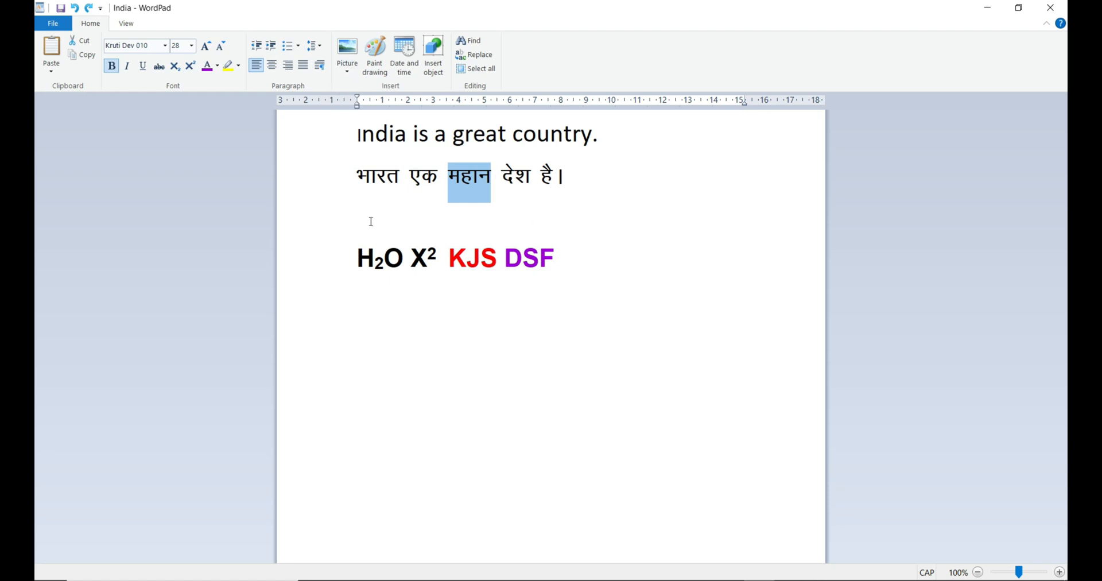
pyautogui.click(238, 66)
pyautogui.click(246, 81)
pyautogui.click(522, 217)
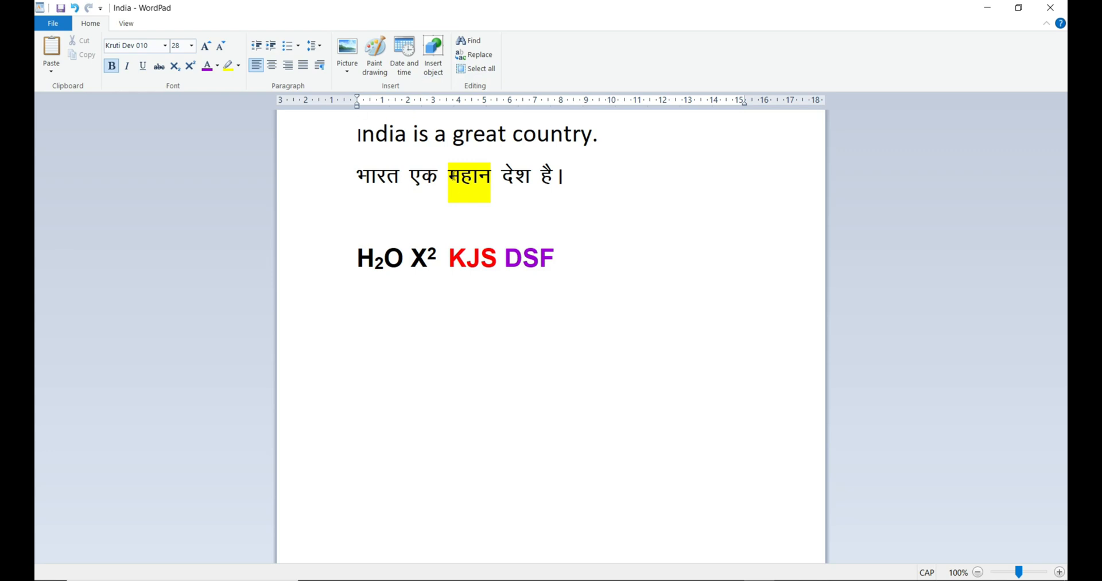
# - Change the highlight of the word महान to red
pyautogui.moveTo(449, 170); pyautogui.dragTo(489, 184)
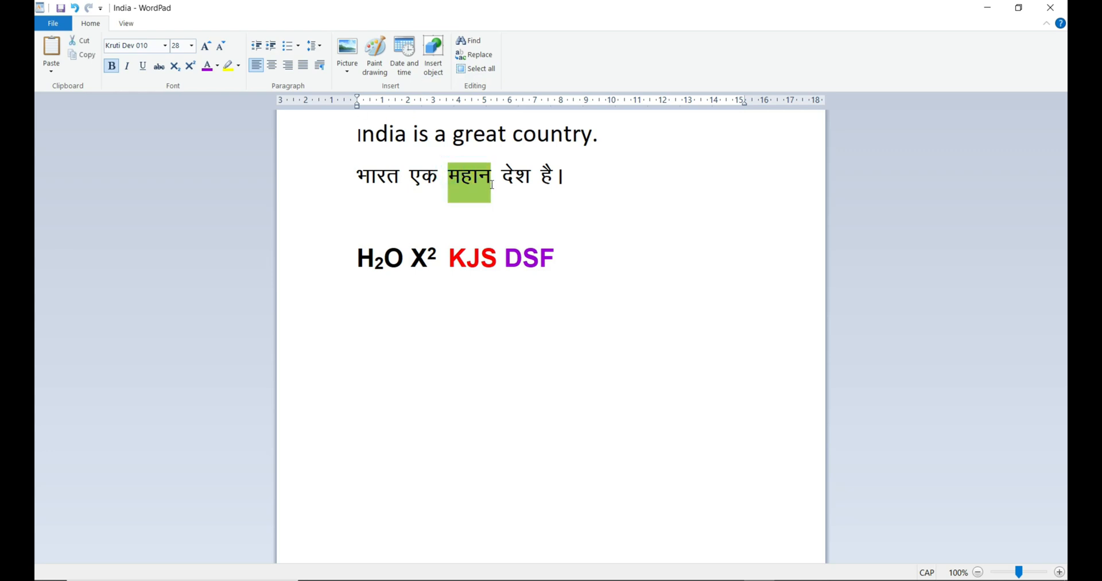
pyautogui.click(238, 65)
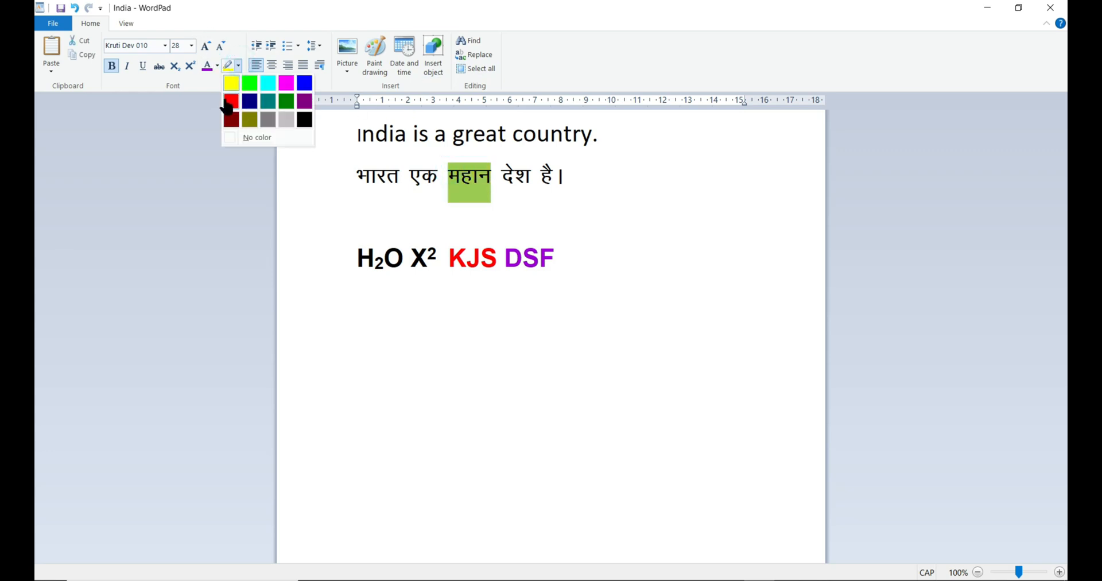
pyautogui.click(232, 103)
pyautogui.click(613, 195)
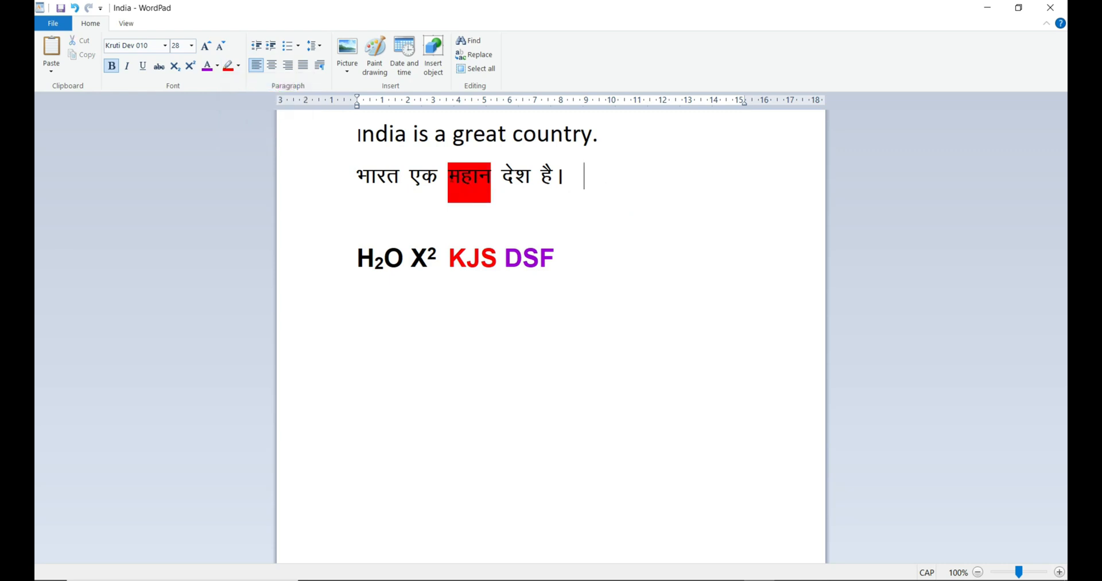
# - Undo the highlighting on the word महान
pyautogui.doubleClick(448, 172)
pyautogui.click(521, 184)
pyautogui.click(391, 216)
pyautogui.hotkey('ctrl', 'z')
pyautogui.hotkey('ctrl', 'z')
pyautogui.hotkey('ctrl', 'z')
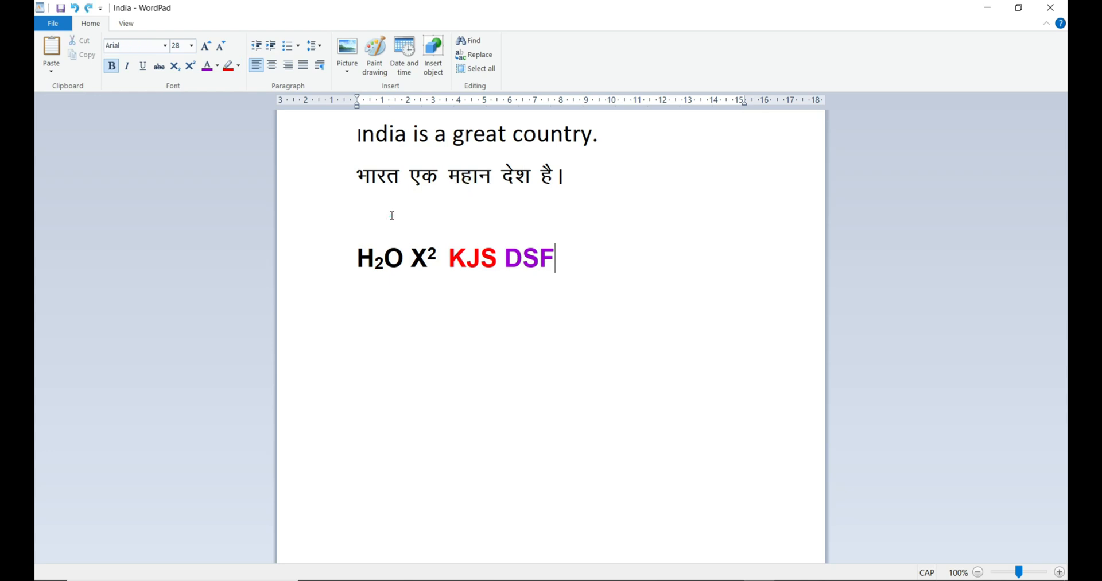
pyautogui.click(627, 237)
# - Select all the text and try centre and right alignment before setting it to justified
pyautogui.moveTo(350, 132); pyautogui.dragTo(481, 268)
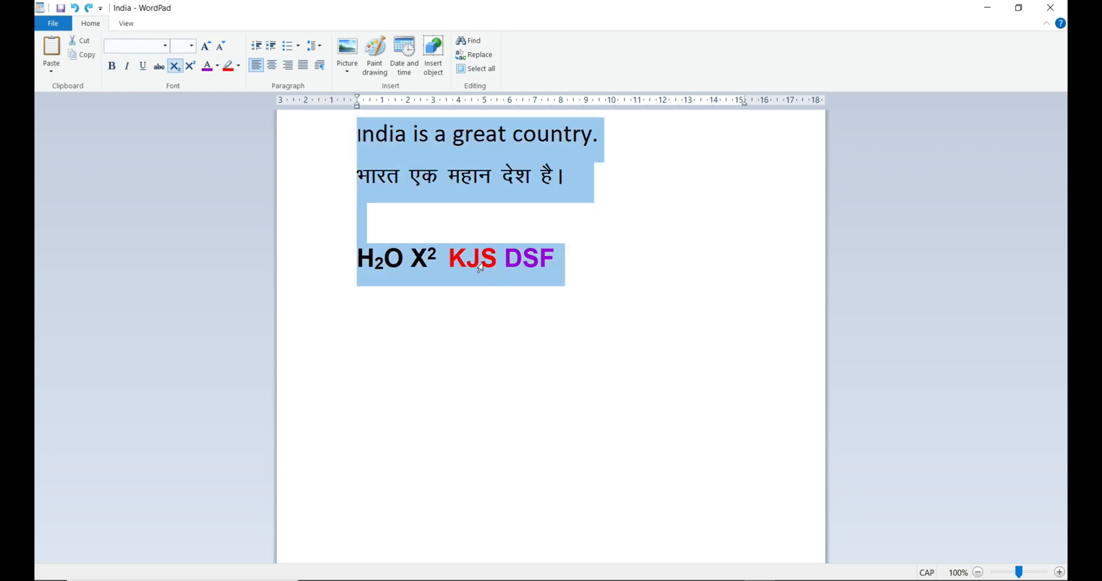
pyautogui.click(272, 65)
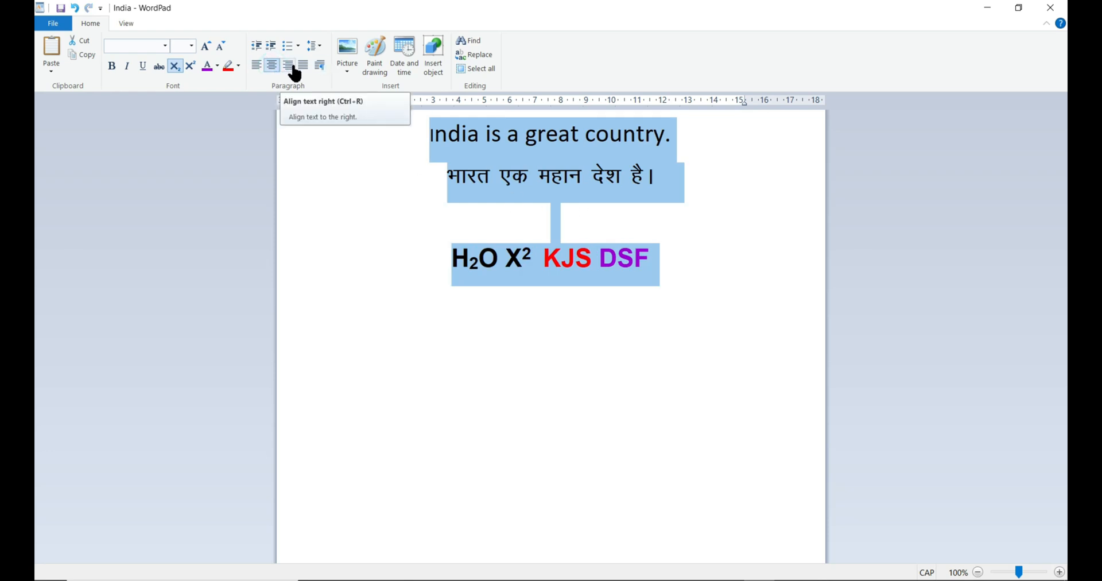
pyautogui.click(295, 73)
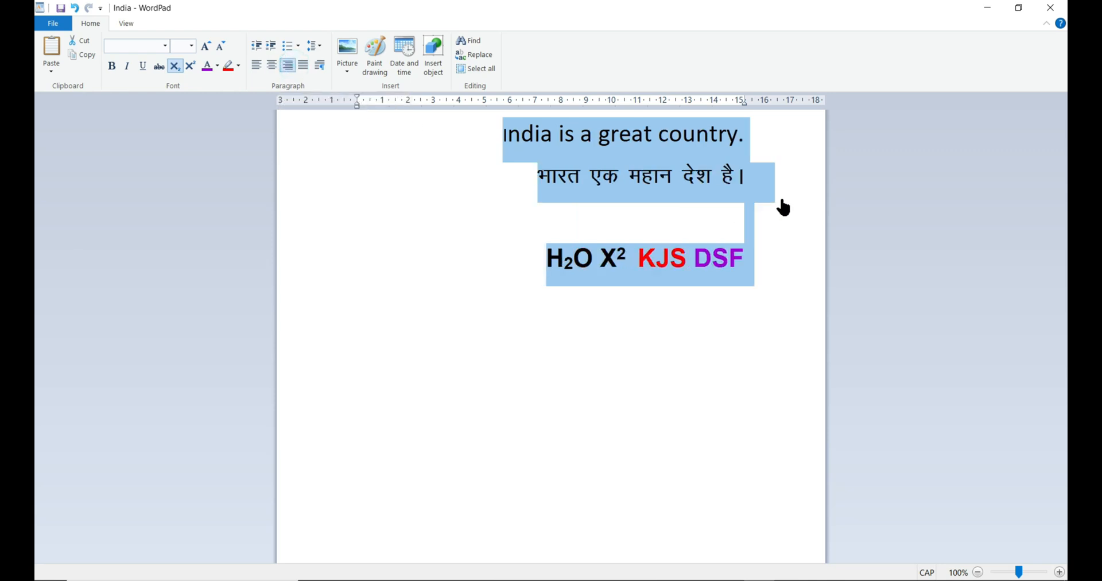
pyautogui.click(303, 68)
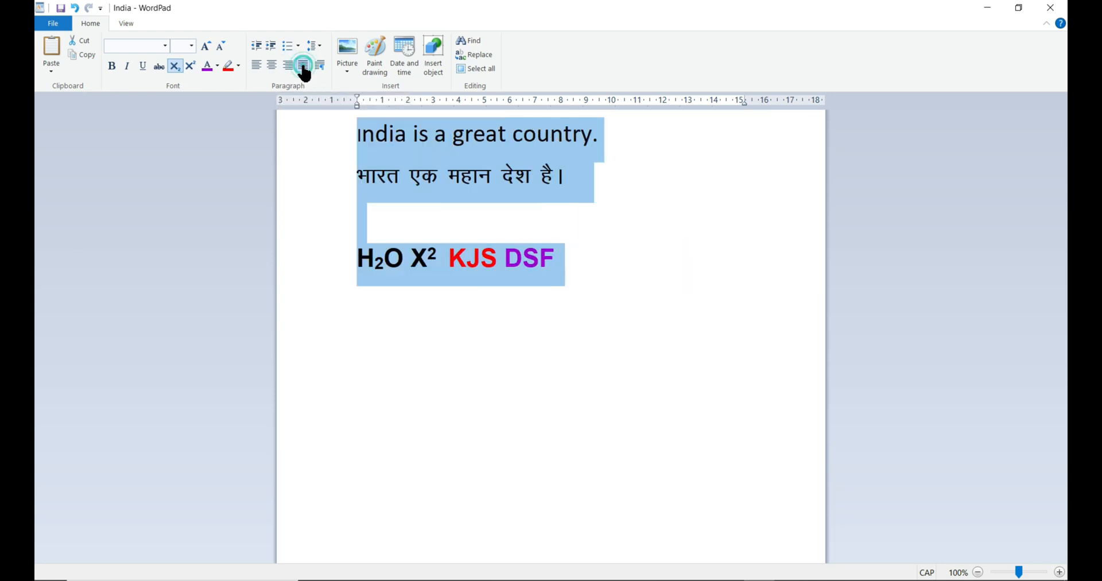
pyautogui.click(617, 140)
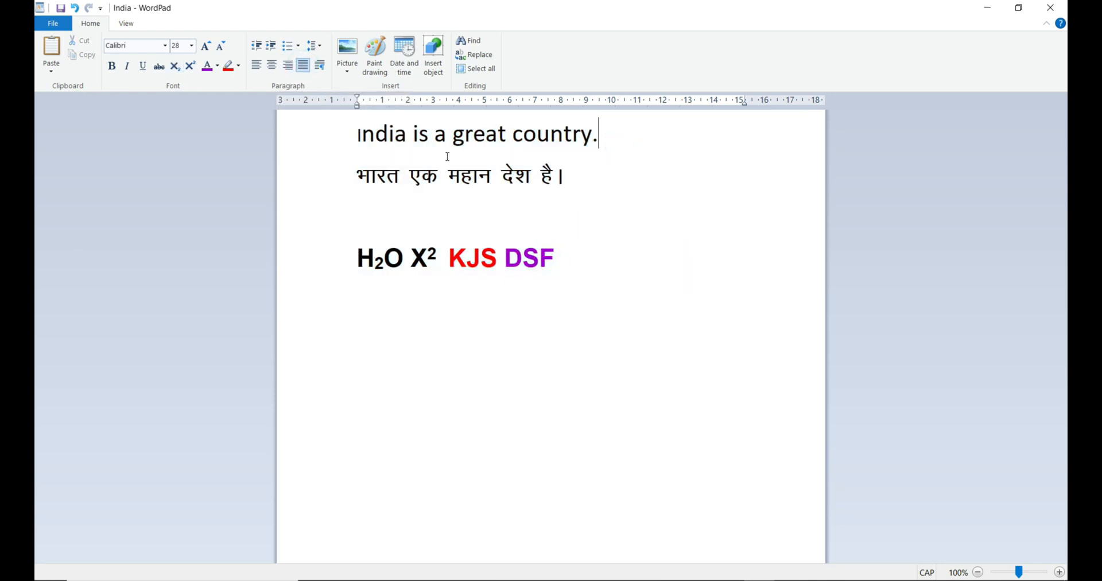
# - Add random filler words in Kruti Dev 010 after the Hindi sentence until the paragraph wraps onto a fourth line
pyautogui.write('HJJHJHJGB')
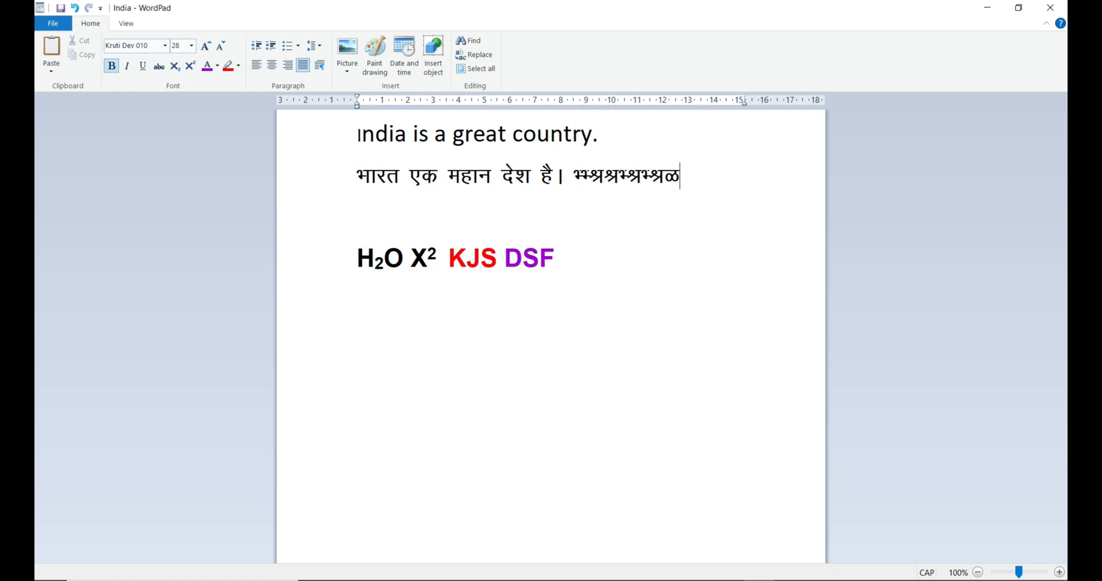
pyautogui.write(' HGH')
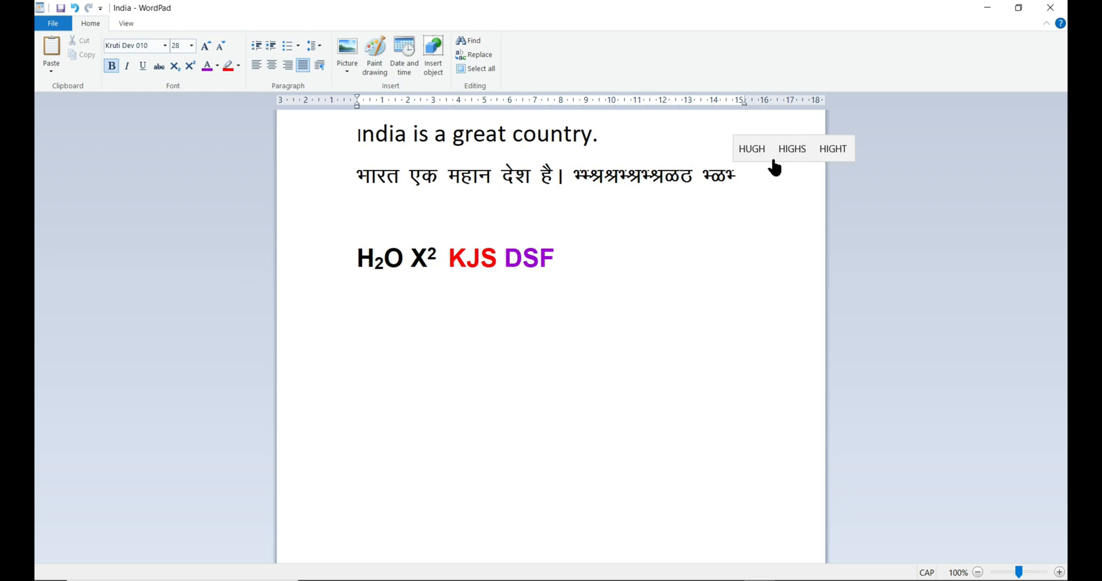
pyautogui.write(' HJH  GBHGY')
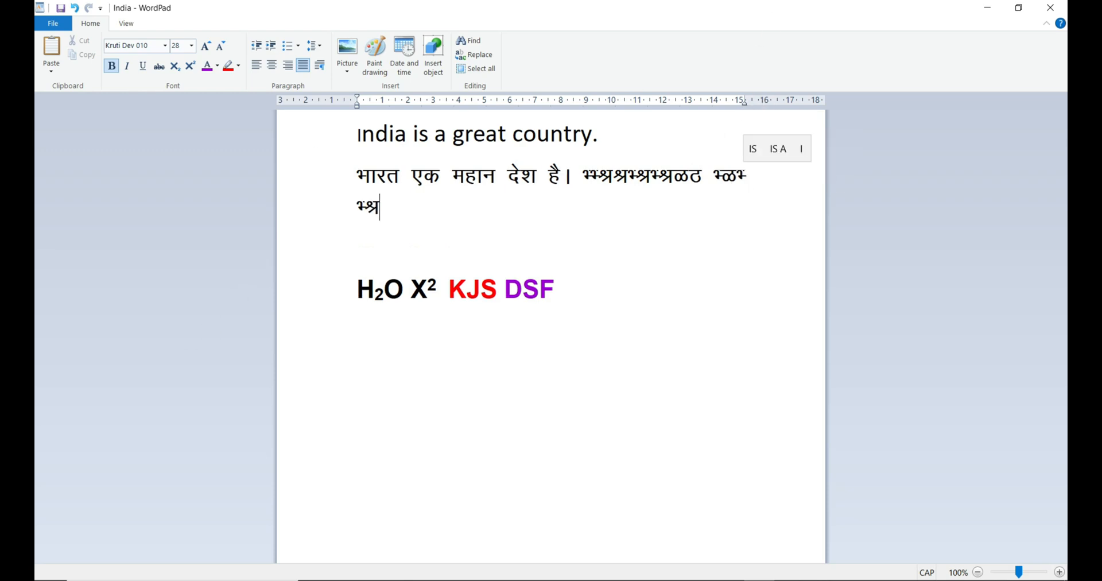
pyautogui.write(' GHGYH NGUHU')
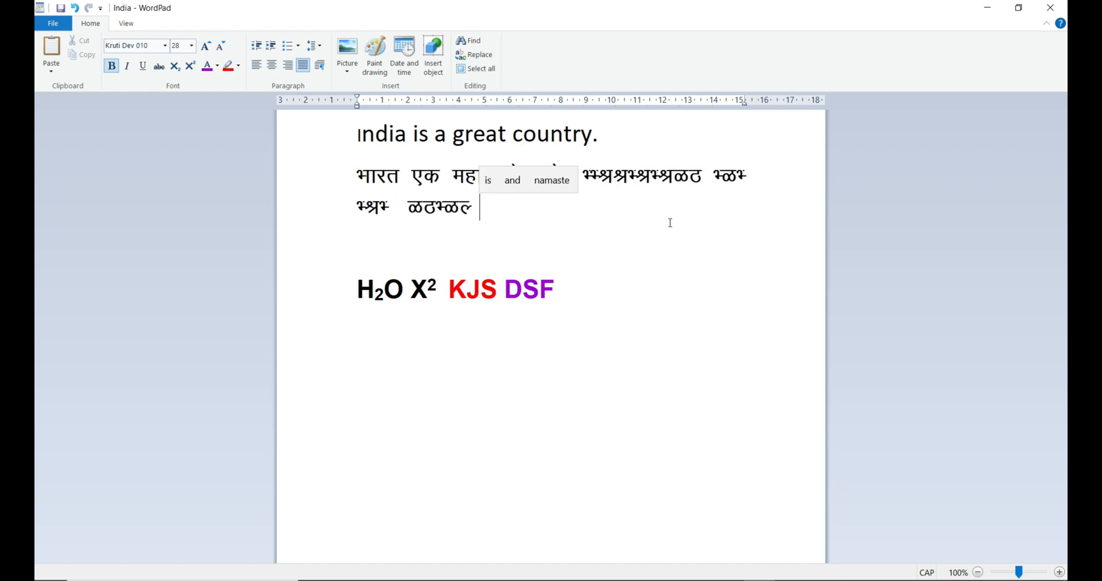
pyautogui.write(' NMHH JKH')
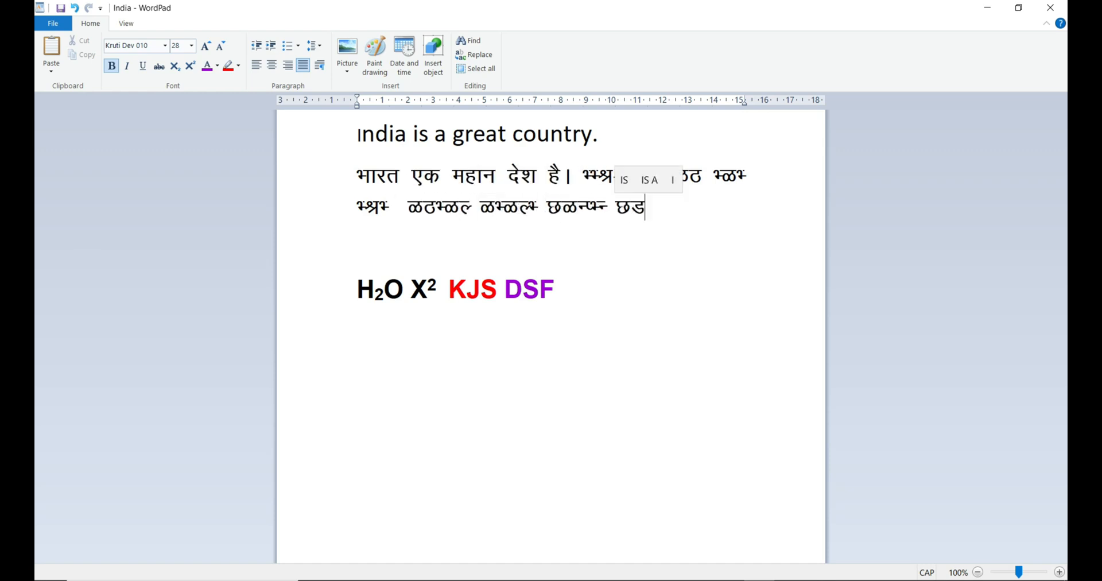
pyautogui.write(' NJH NBHG NGHY')
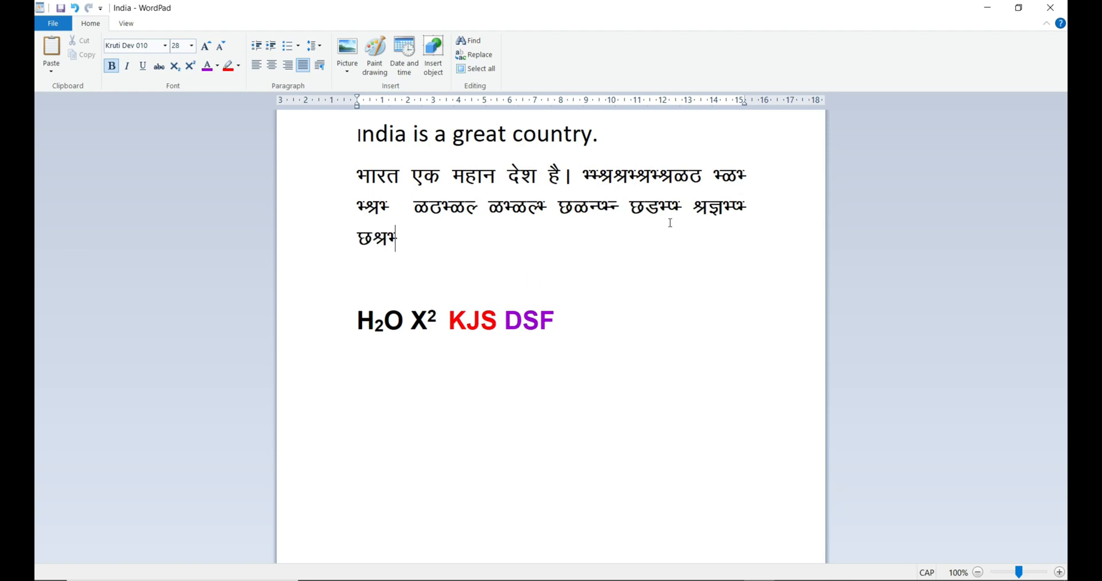
pyautogui.write('G NJGHYG BNJGHYG ')
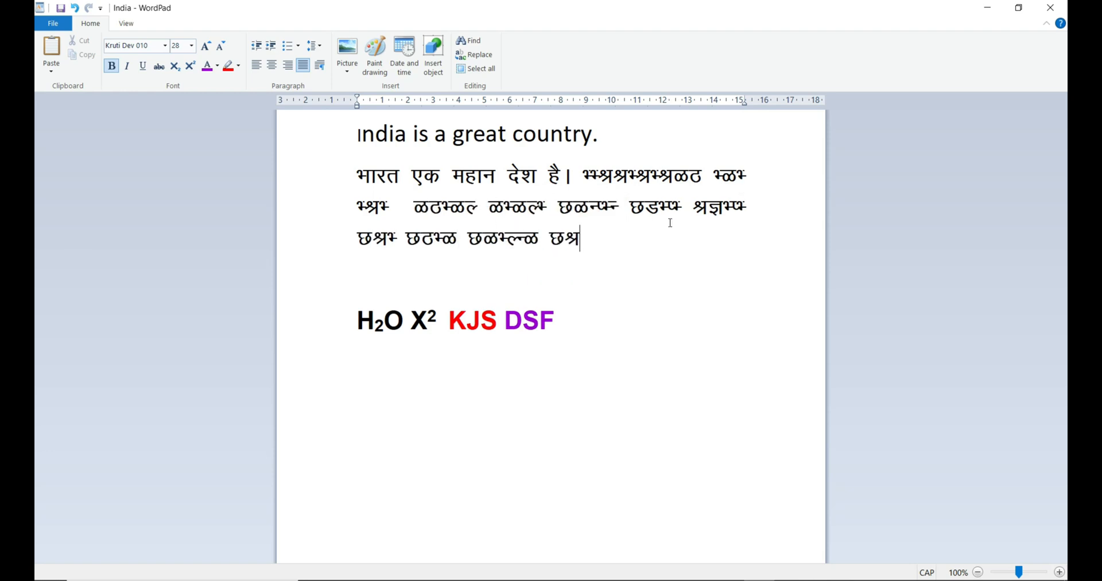
pyautogui.write('VHU')
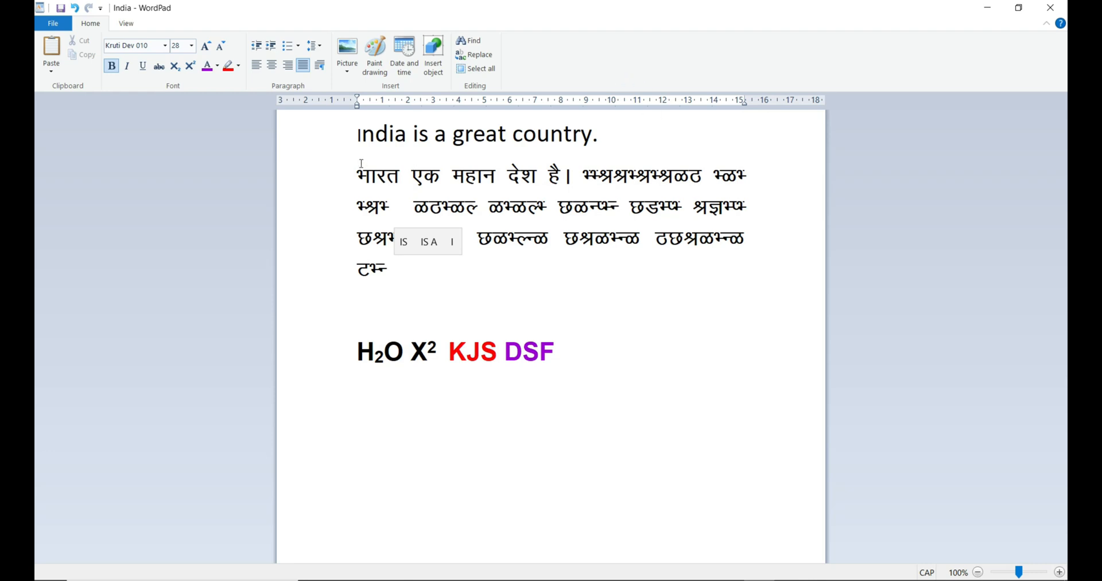
pyautogui.click(648, 351)
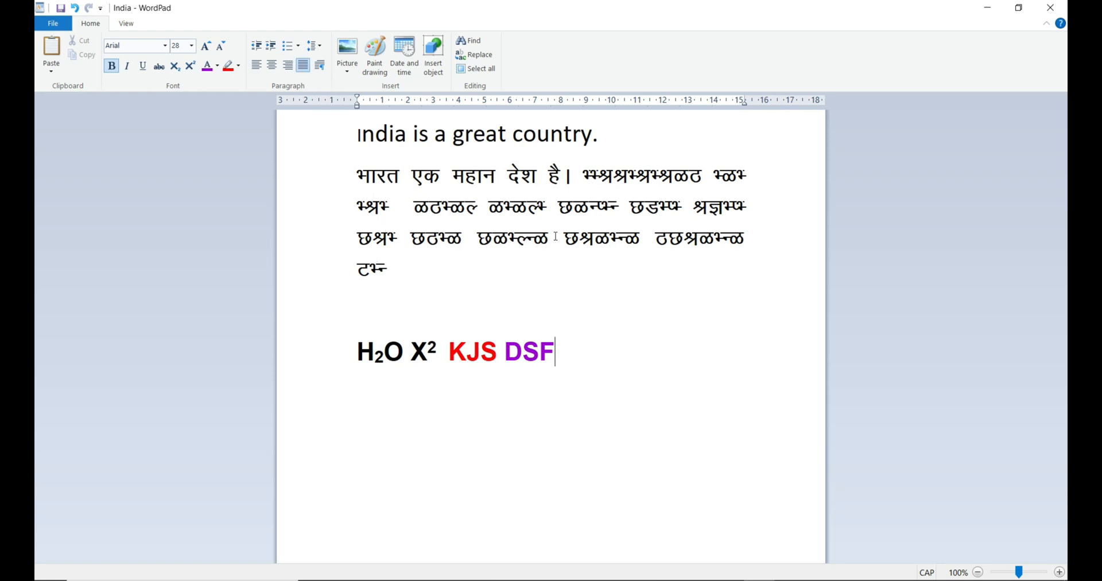
# - Set the left indentation of the whole Hindi paragraph to 5 cm in the paragraph settings, and undo the change
pyautogui.moveTo(359, 168); pyautogui.dragTo(450, 264)
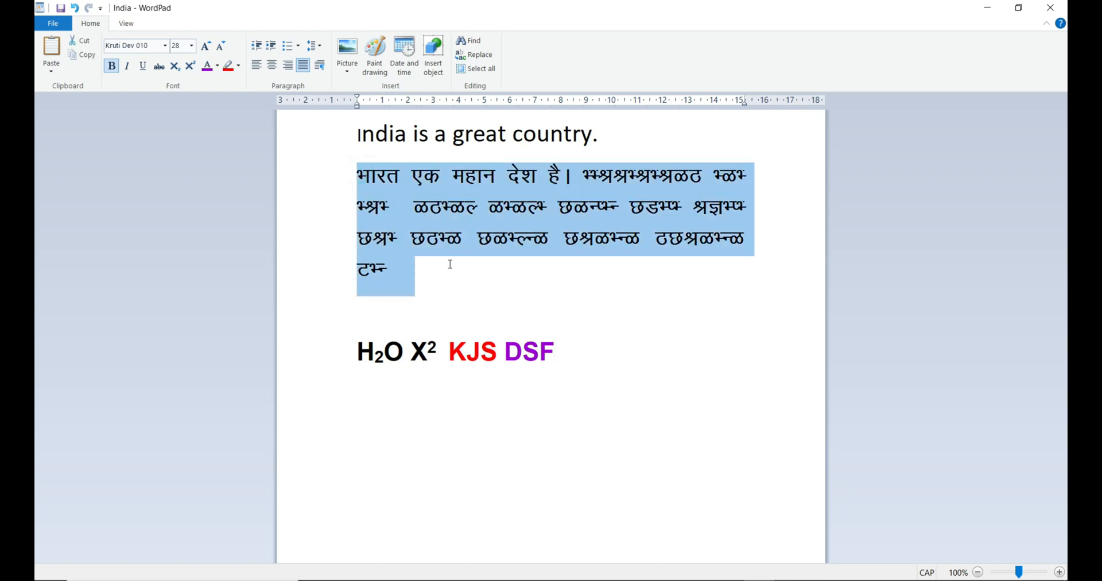
pyautogui.click(320, 67)
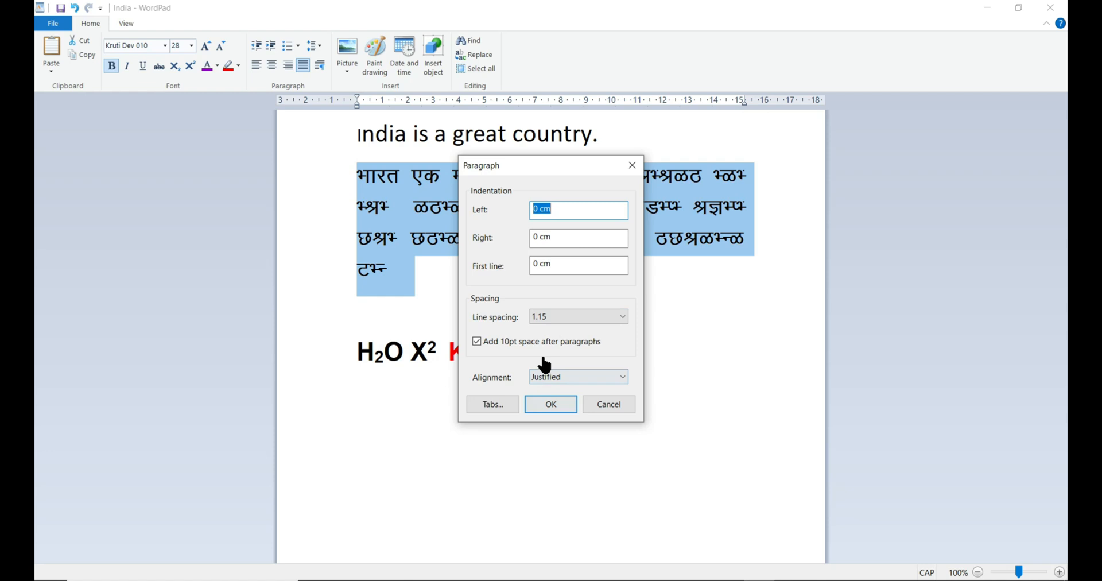
pyautogui.click(537, 210)
pyautogui.press('BackSpace')
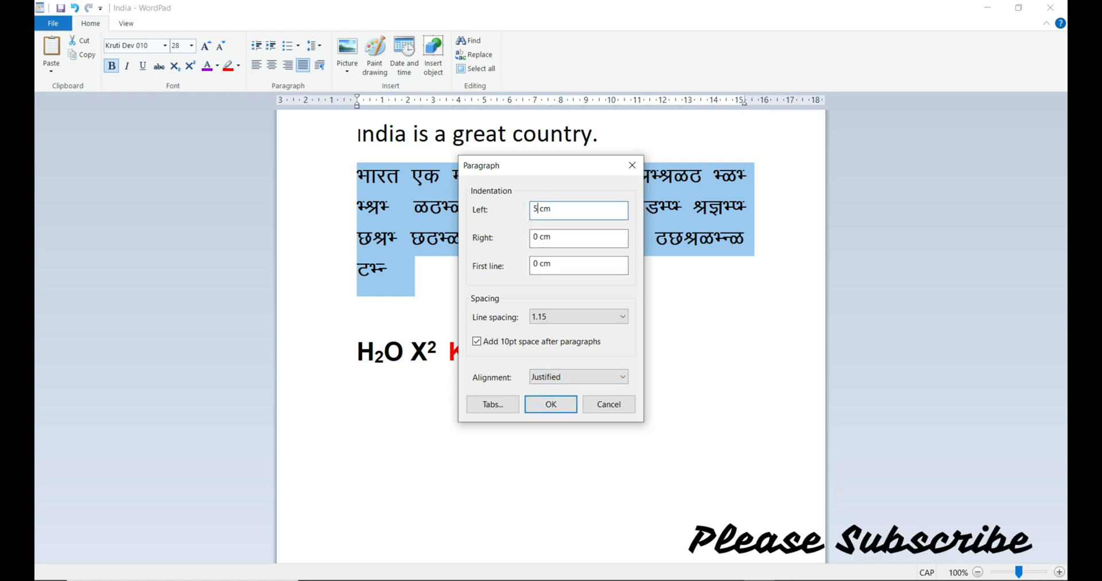
pyautogui.click(550, 404)
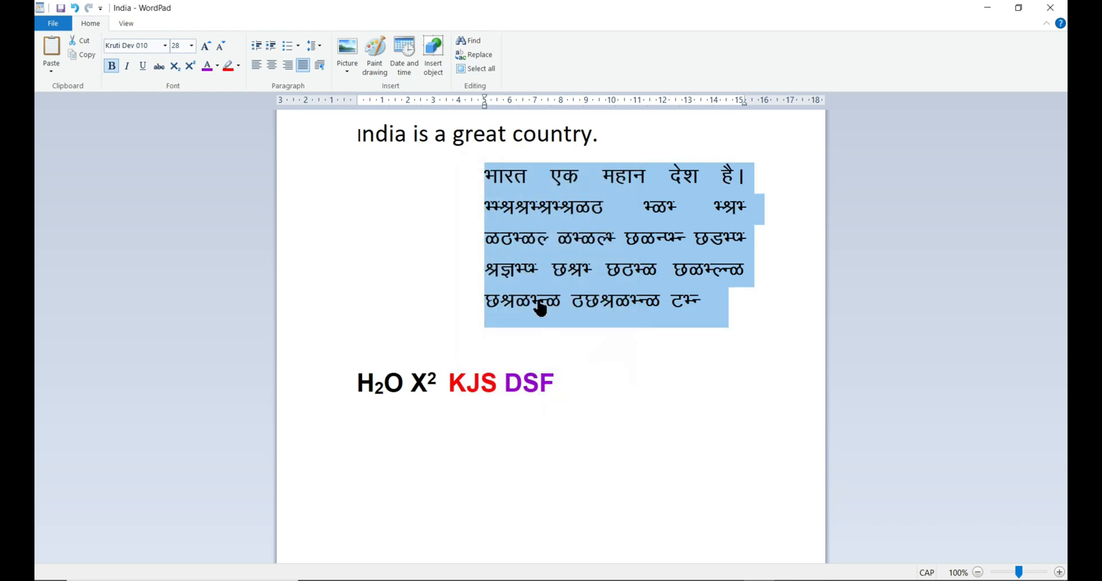
pyautogui.click(573, 350)
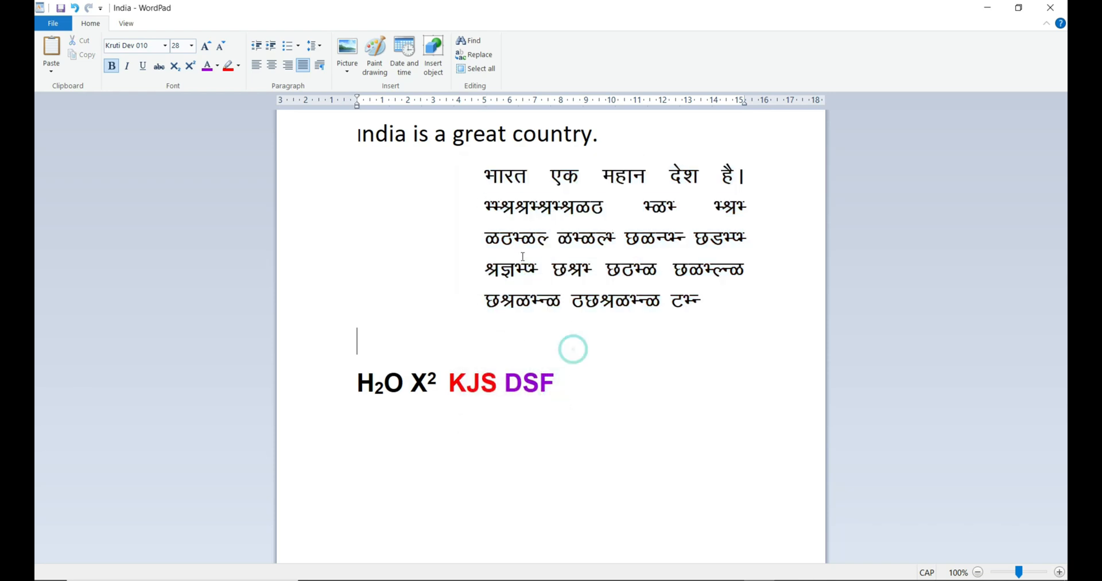
pyautogui.hotkey('ctrl', 'z')
pyautogui.click(519, 285)
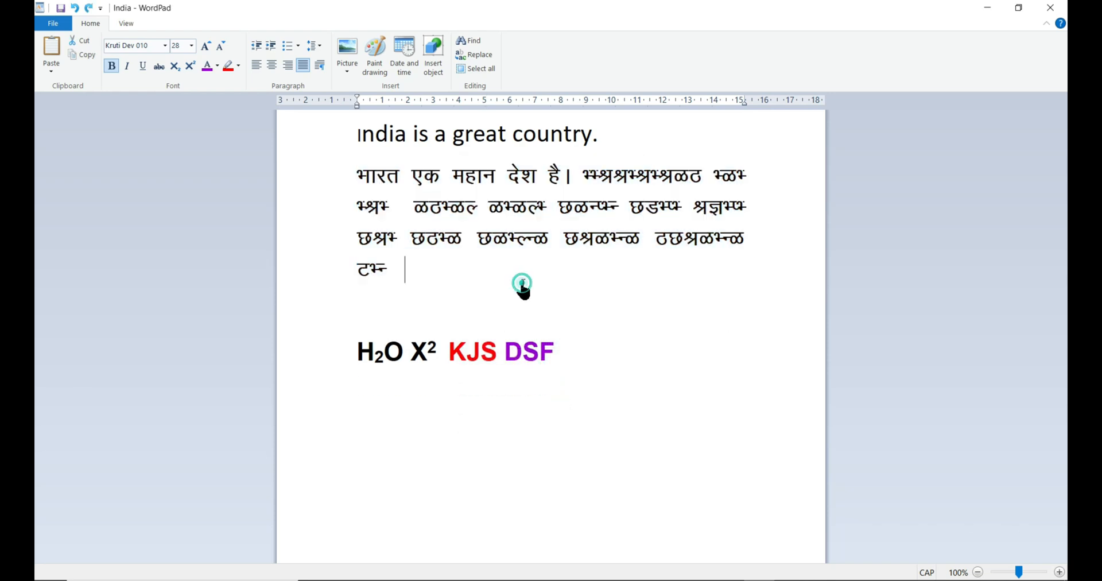
# - Select the first line of the Hindi paragraph, set its left indentation to 2 cm, and undo the change
pyautogui.click(352, 177)
pyautogui.click(357, 180)
pyautogui.click(352, 179)
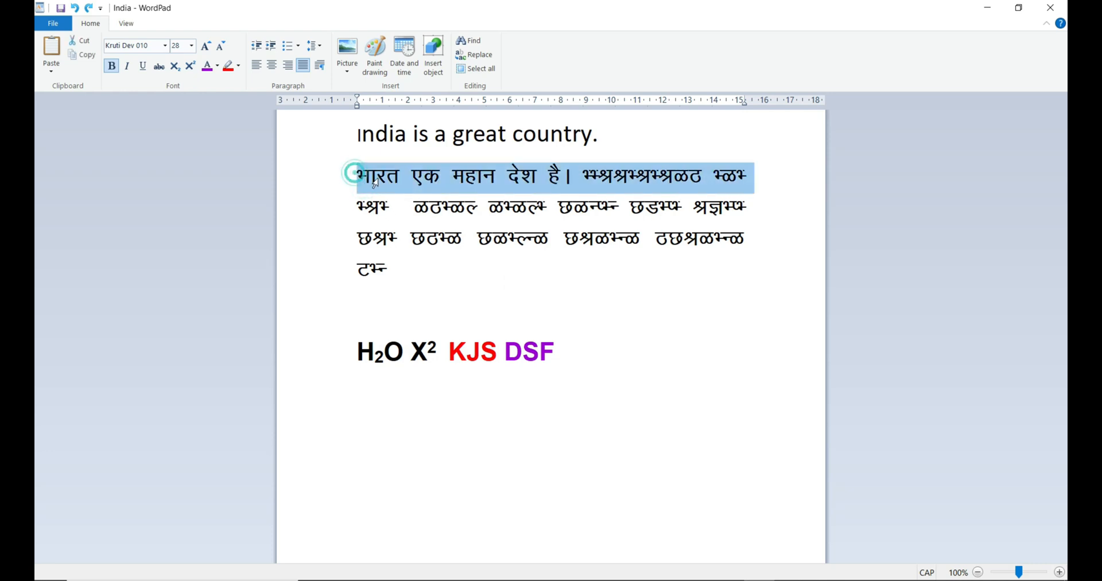
pyautogui.click(320, 65)
pyautogui.click(541, 211)
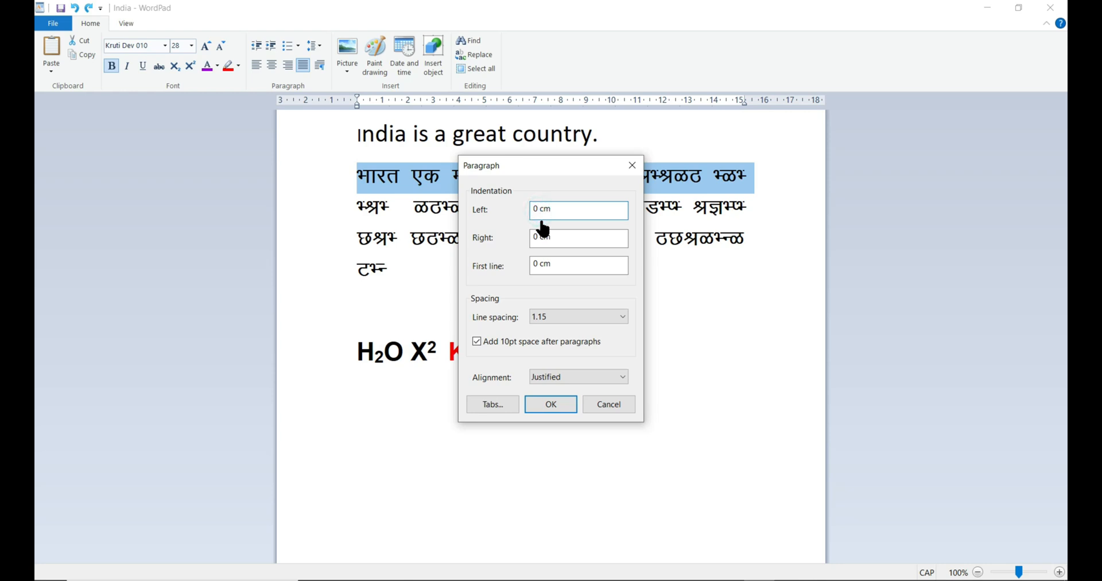
pyautogui.write('2')
pyautogui.press('Return')
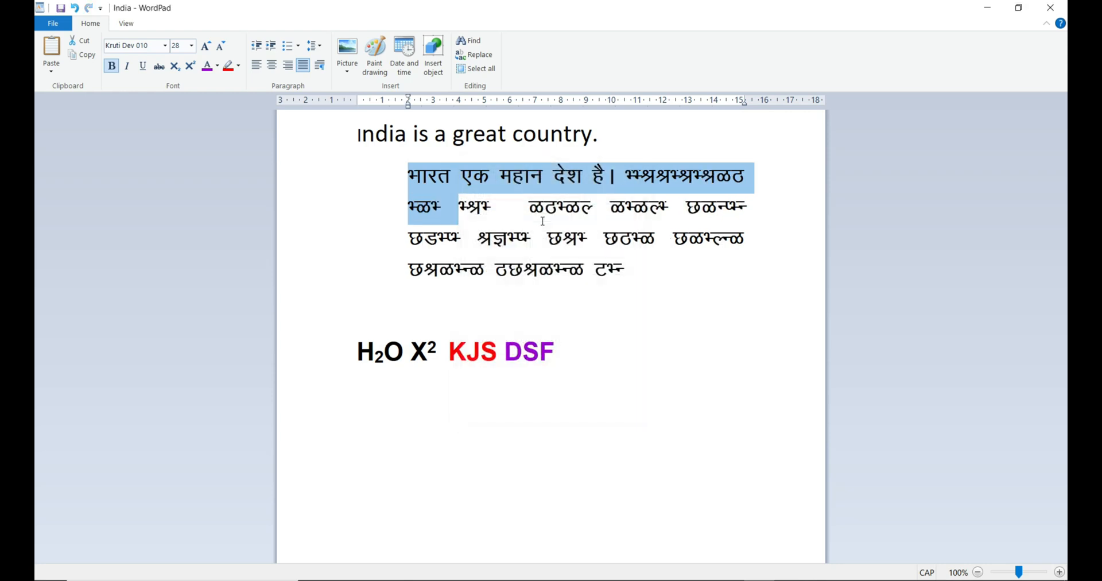
pyautogui.click(477, 273)
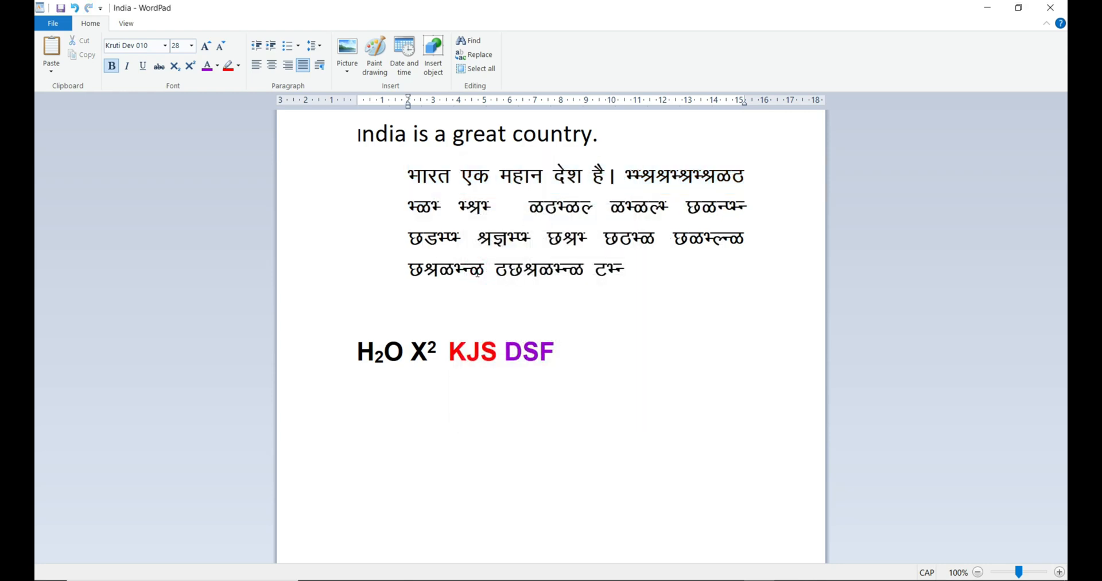
pyautogui.hotkey('ctrl', 'z')
pyautogui.doubleClick(488, 290)
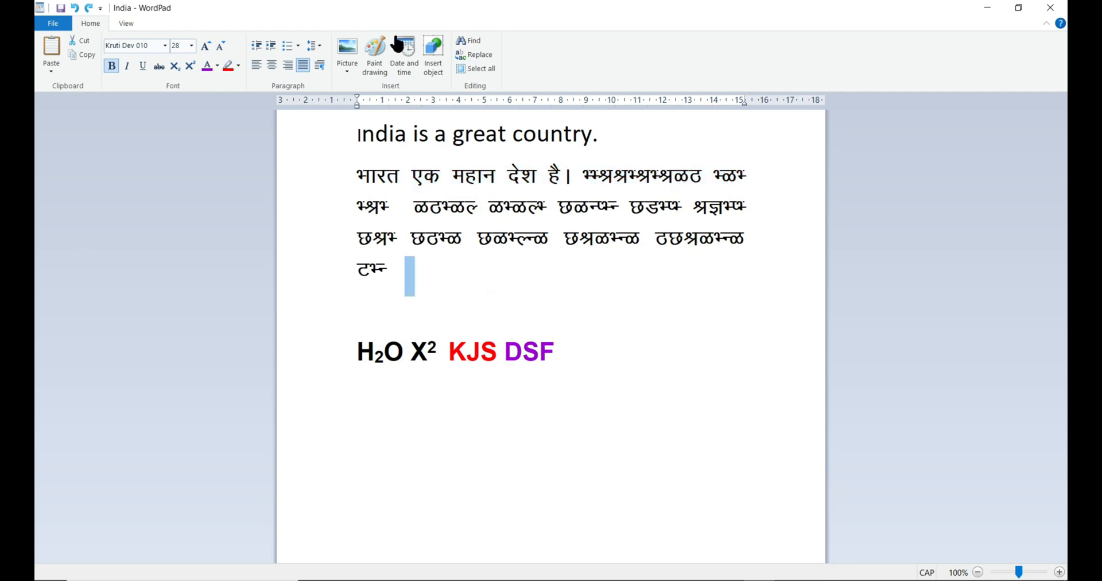
# - Select the English and Hindi paragraphs, try line spacing 2 and 1.0 on them, and set it back to 1.15
pyautogui.click(322, 49)
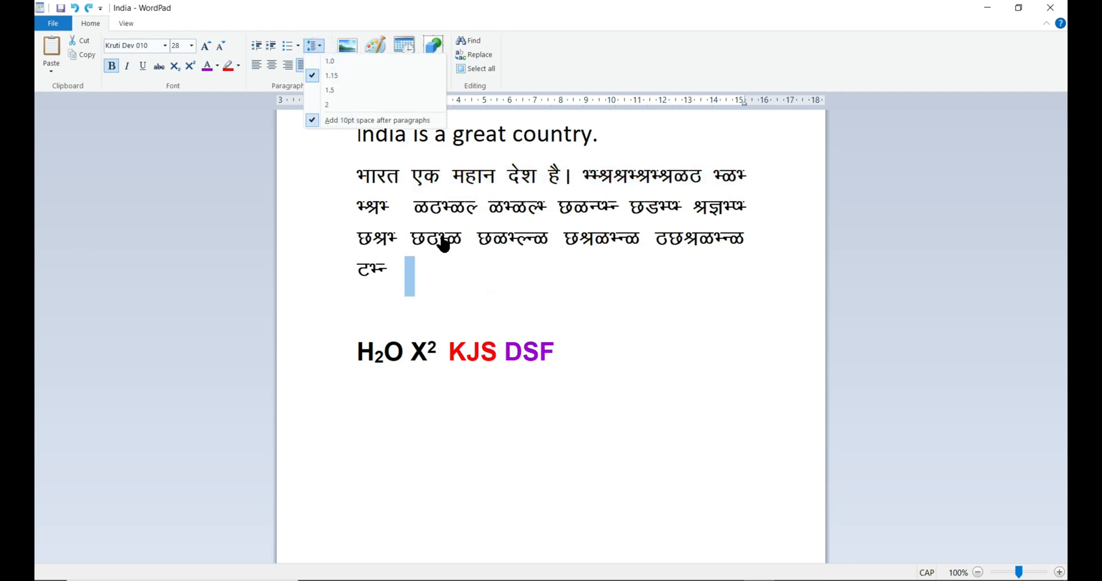
pyautogui.click(484, 297)
pyautogui.moveTo(358, 133); pyautogui.dragTo(418, 270)
pyautogui.click(320, 44)
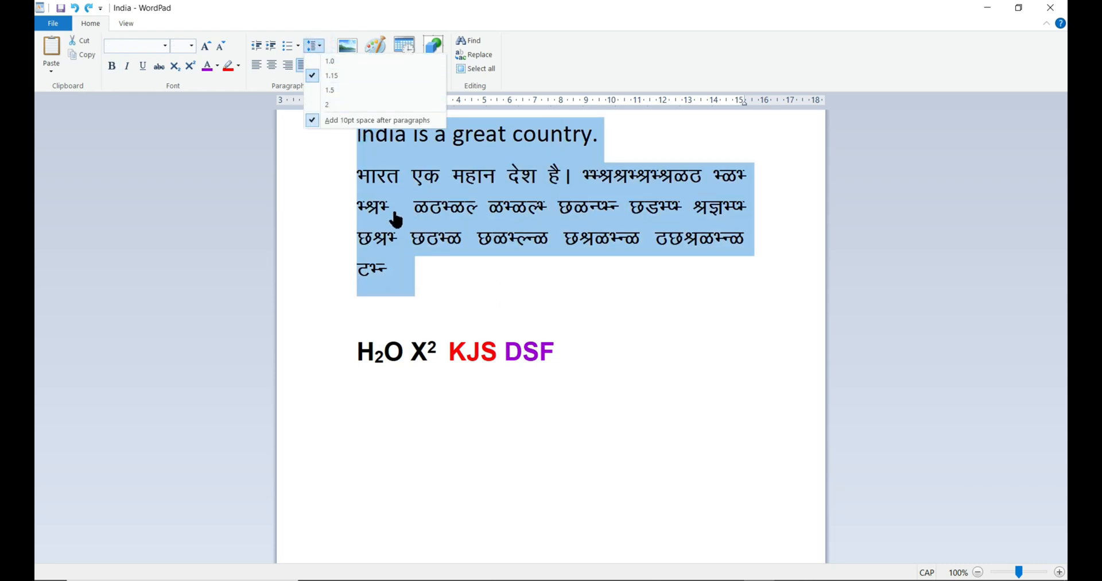
pyautogui.click(328, 104)
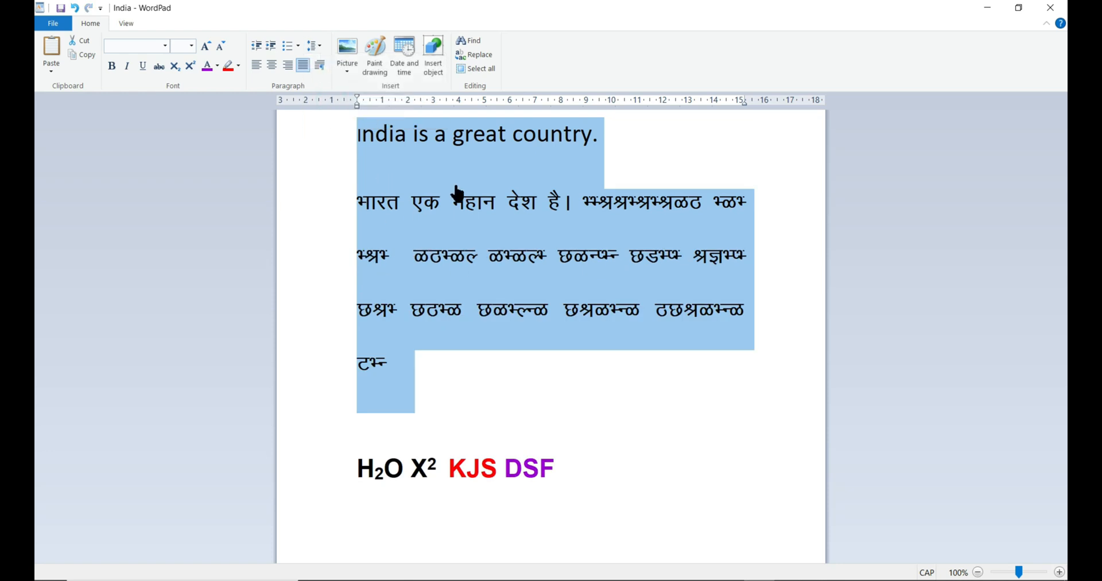
pyautogui.click(318, 43)
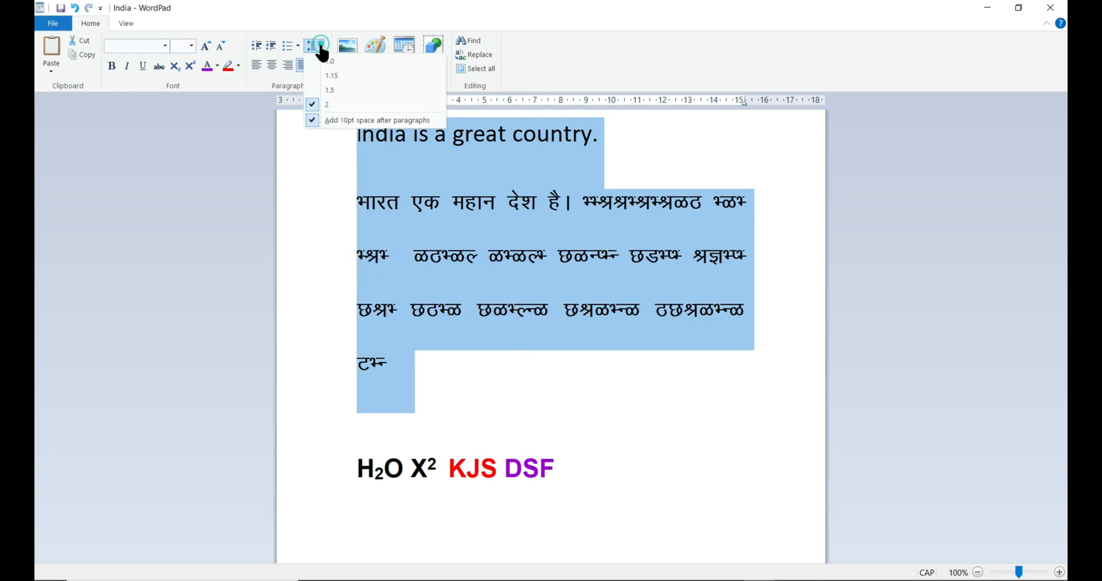
pyautogui.click(330, 66)
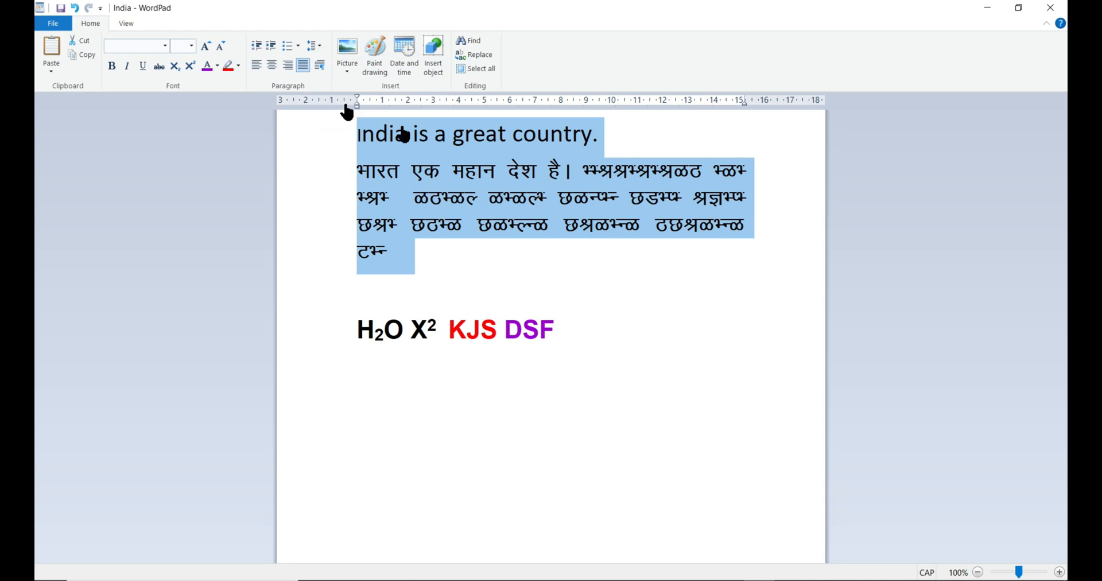
pyautogui.click(319, 49)
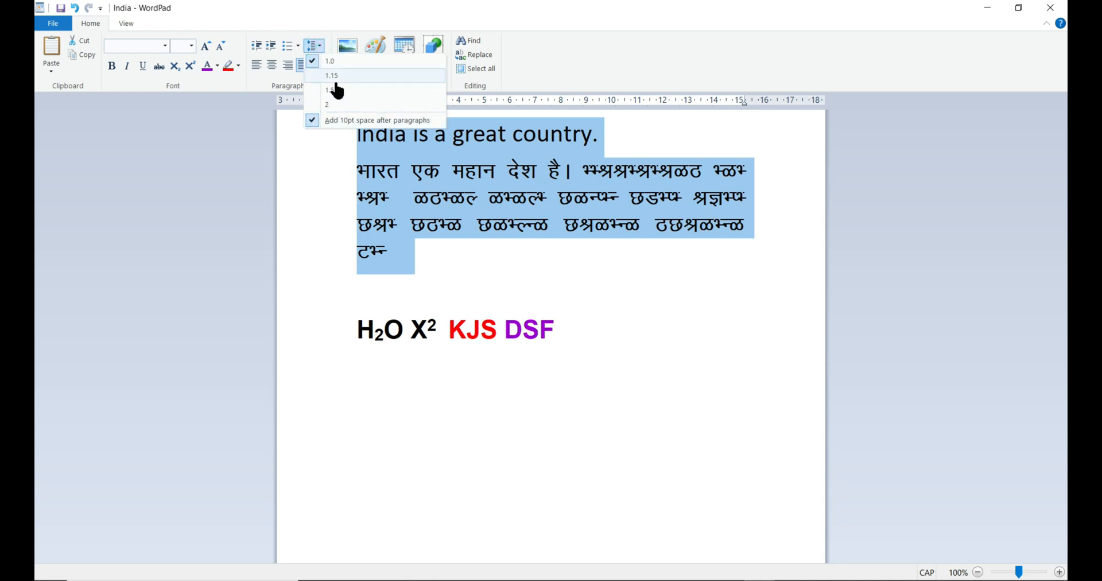
pyautogui.click(351, 92)
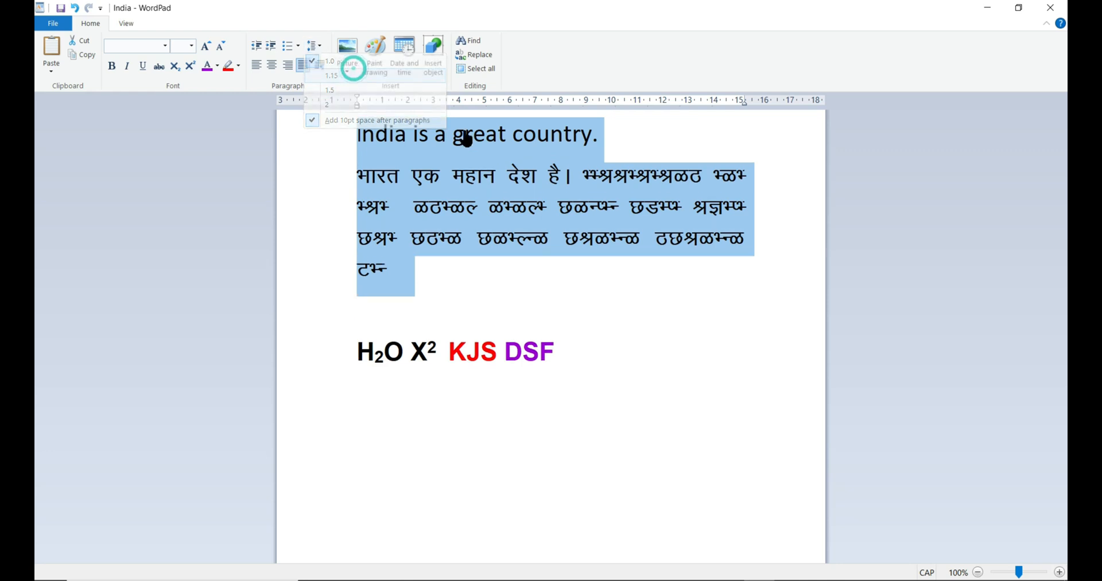
pyautogui.click(592, 273)
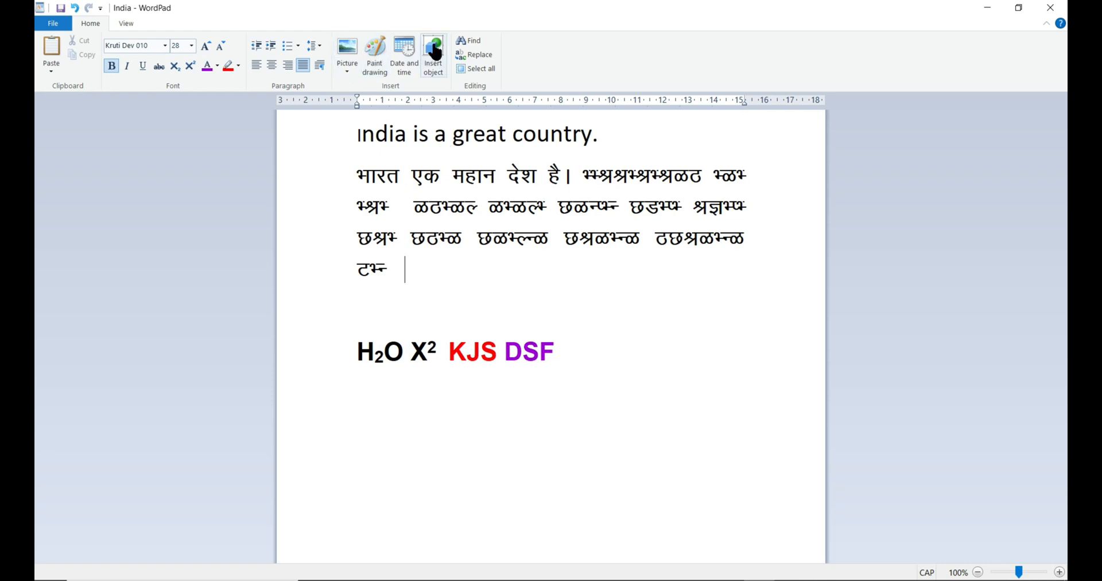
pyautogui.click(580, 322)
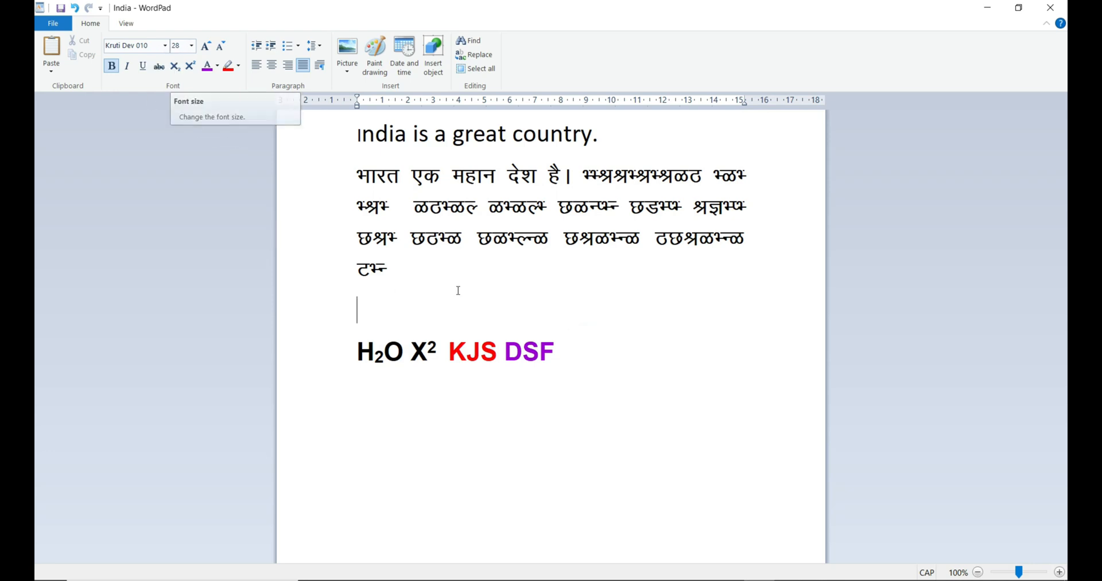
pyautogui.click(447, 237)
pyautogui.moveTo(348, 138); pyautogui.dragTo(515, 312)
pyautogui.click(602, 346)
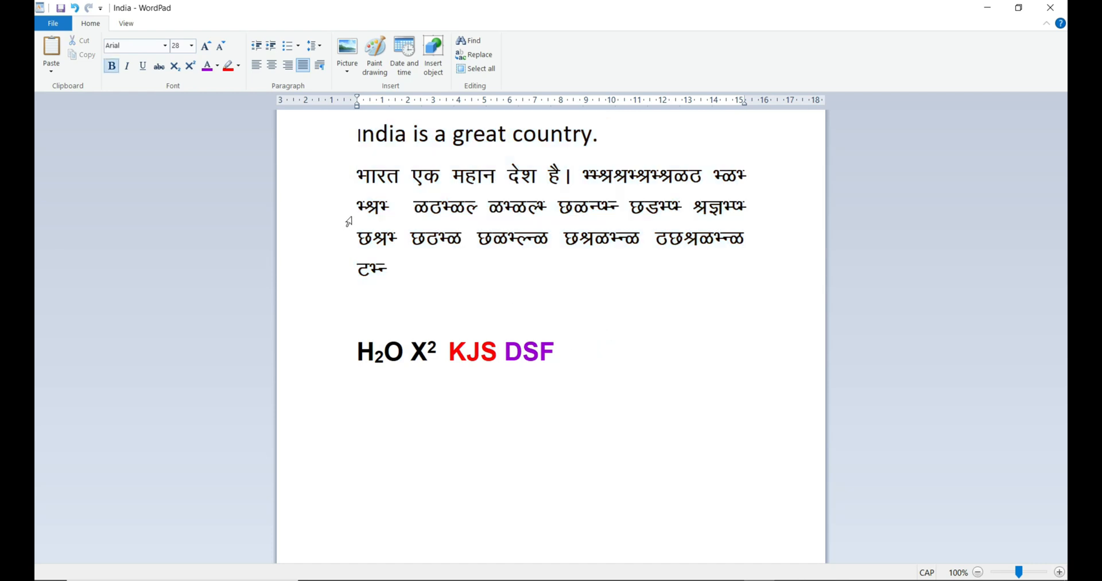
# - Zoom the document view in and out in several increments, and reset the zoom to 100%
pyautogui.click(123, 26)
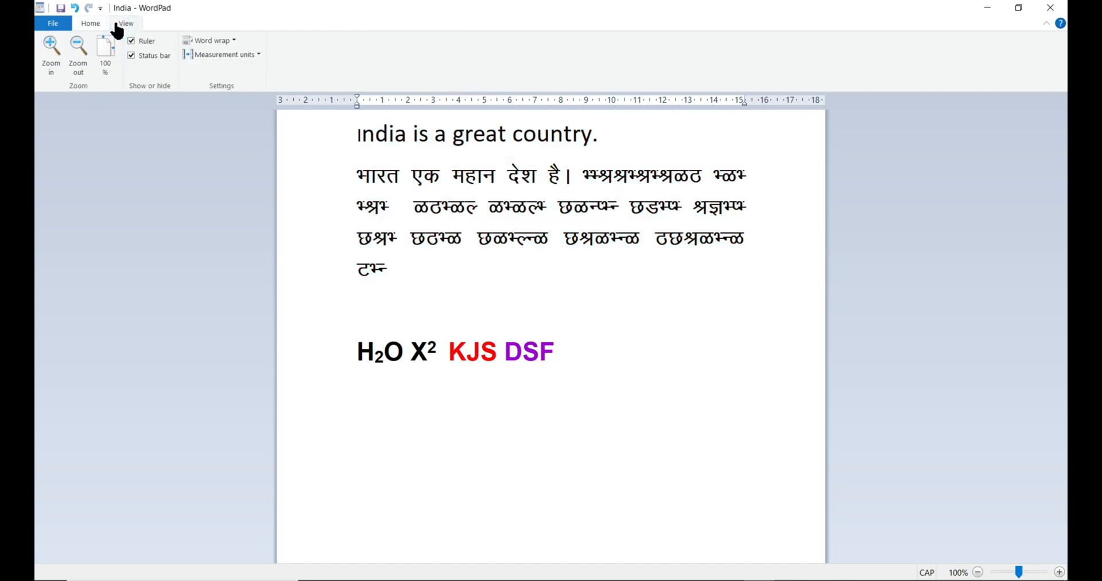
pyautogui.click(52, 51)
pyautogui.click(52, 51)
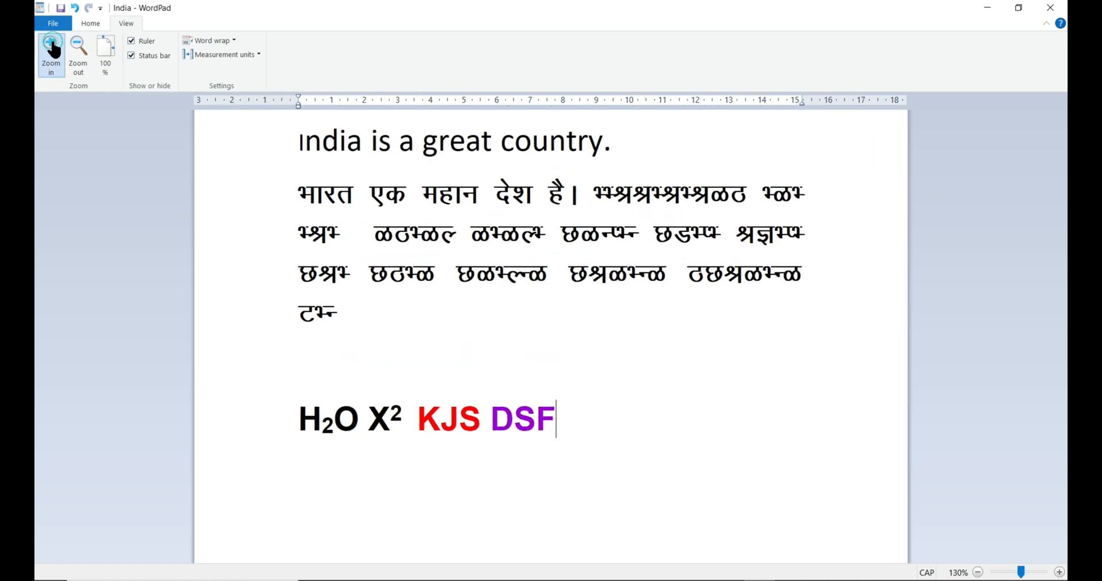
pyautogui.click(52, 50)
pyautogui.click(79, 53)
pyautogui.click(78, 55)
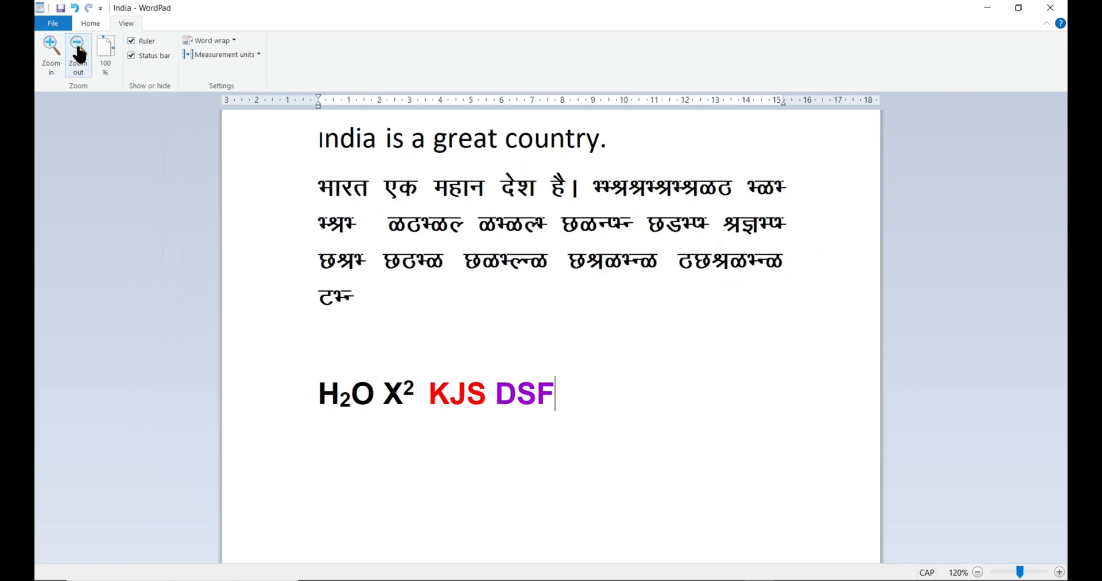
pyautogui.click(79, 55)
pyautogui.click(52, 55)
pyautogui.click(78, 55)
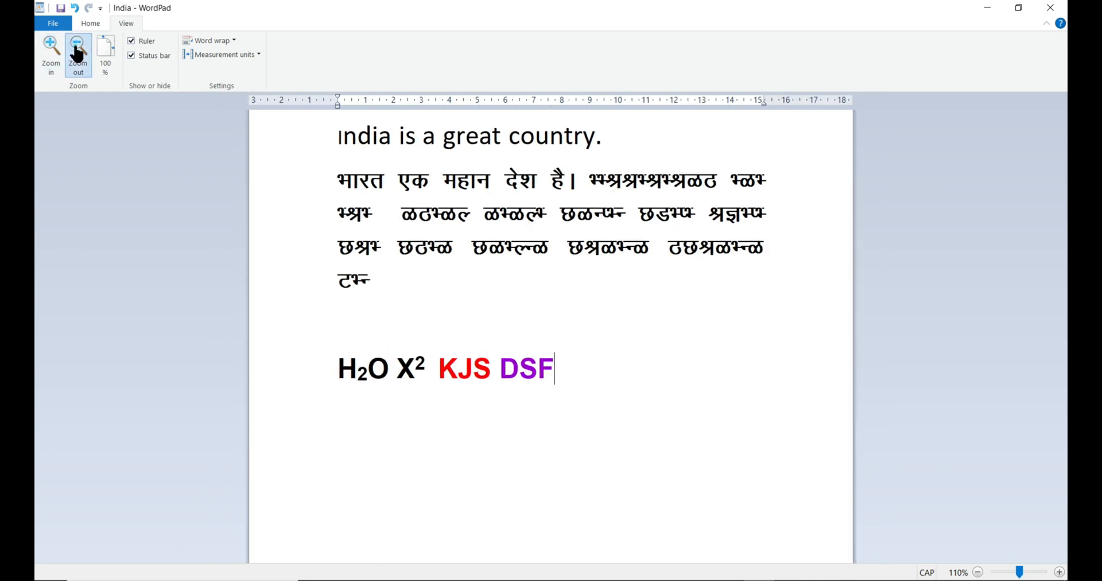
pyautogui.click(78, 55)
pyautogui.click(79, 54)
pyautogui.click(104, 58)
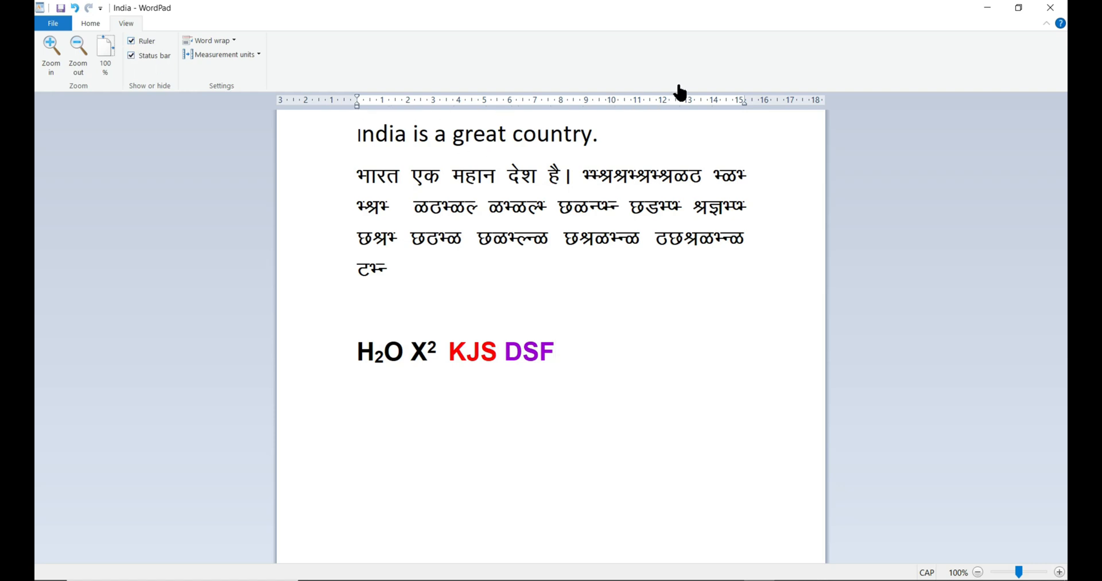
# - Hide the ruler and show it again, and do the same with the status bar
pyautogui.click(131, 41)
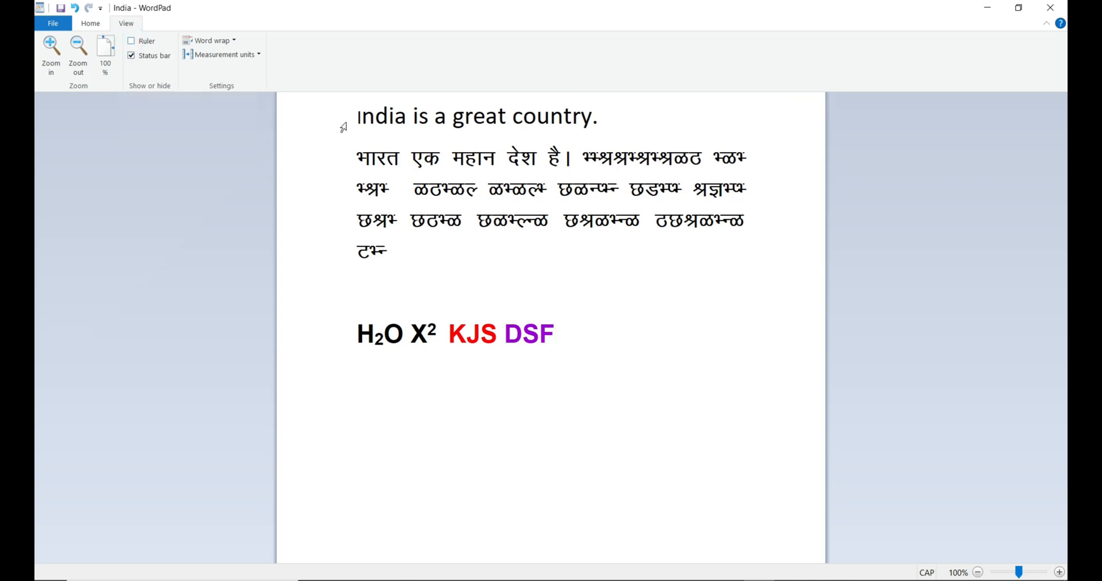
pyautogui.click(131, 41)
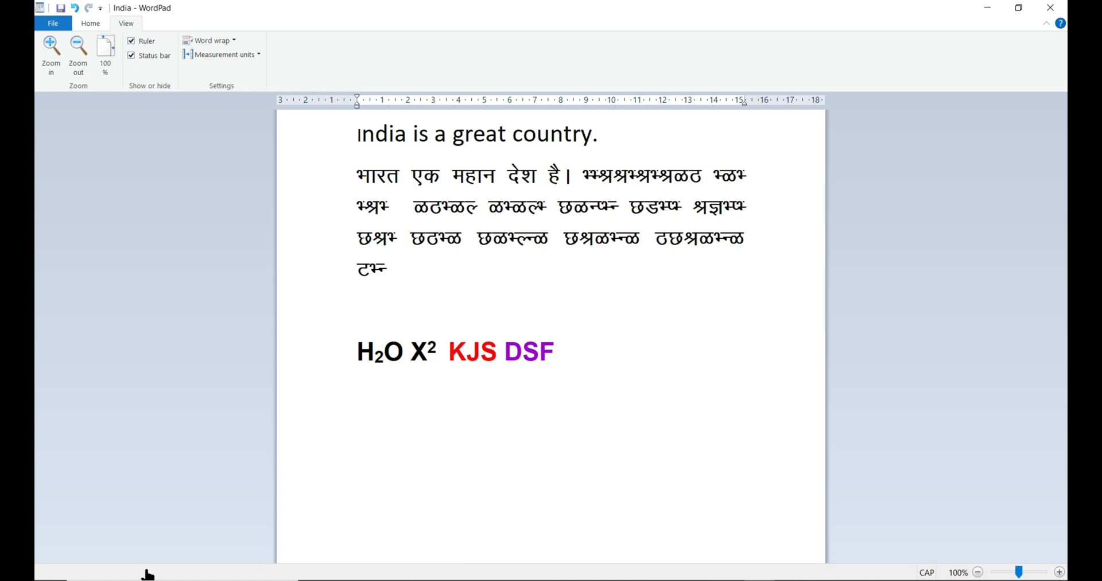
pyautogui.click(132, 56)
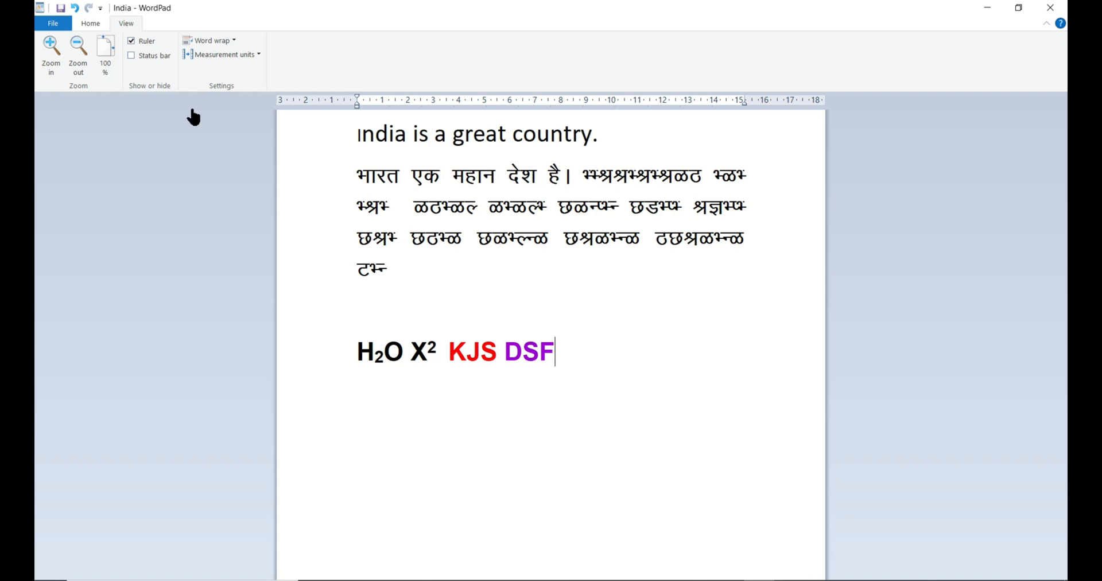
pyautogui.click(132, 56)
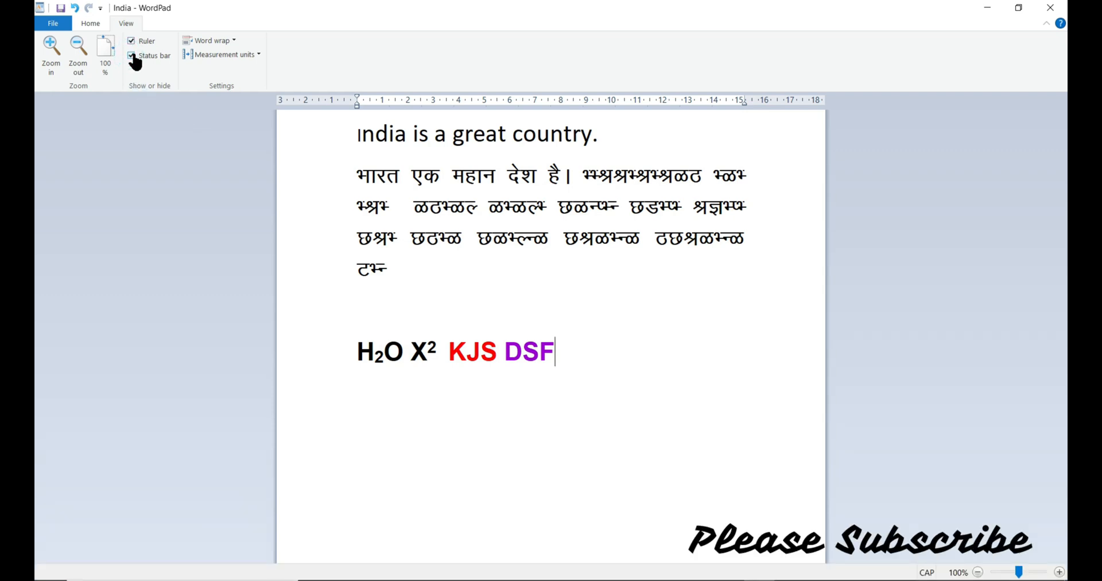
# - Set word wrap to No wrap and look along the full length of the unwrapped Hindi line
pyautogui.click(234, 44)
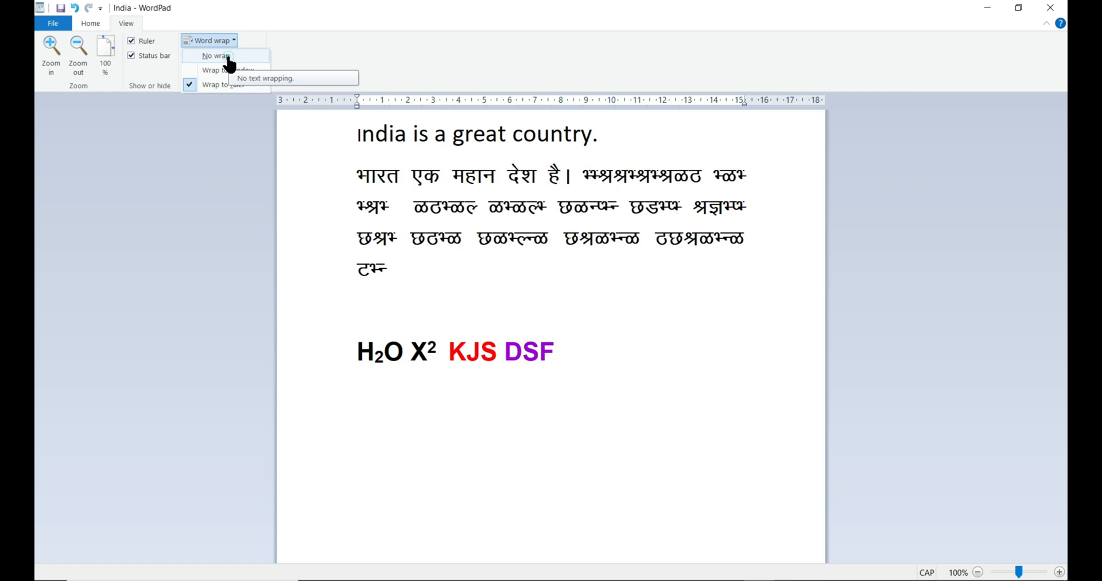
pyautogui.click(228, 58)
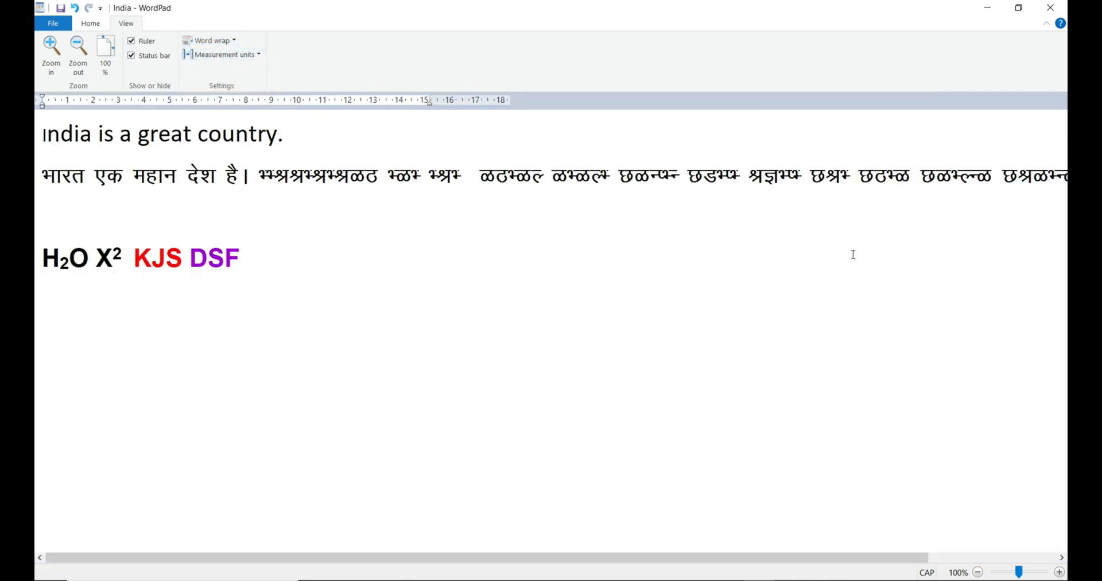
pyautogui.moveTo(926, 562); pyautogui.dragTo(756, 576)
pyautogui.moveTo(874, 572); pyautogui.dragTo(681, 558)
pyautogui.moveTo(845, 575)
pyautogui.mouseDown()
pyautogui.moveTo(1053, 570)
pyautogui.moveTo(825, 569)
pyautogui.mouseUp()
pyautogui.moveTo(915, 558)
pyautogui.mouseDown()
pyautogui.moveTo(1062, 536)
pyautogui.moveTo(694, 561)
pyautogui.moveTo(1052, 544)
pyautogui.moveTo(928, 555)
pyautogui.mouseUp()
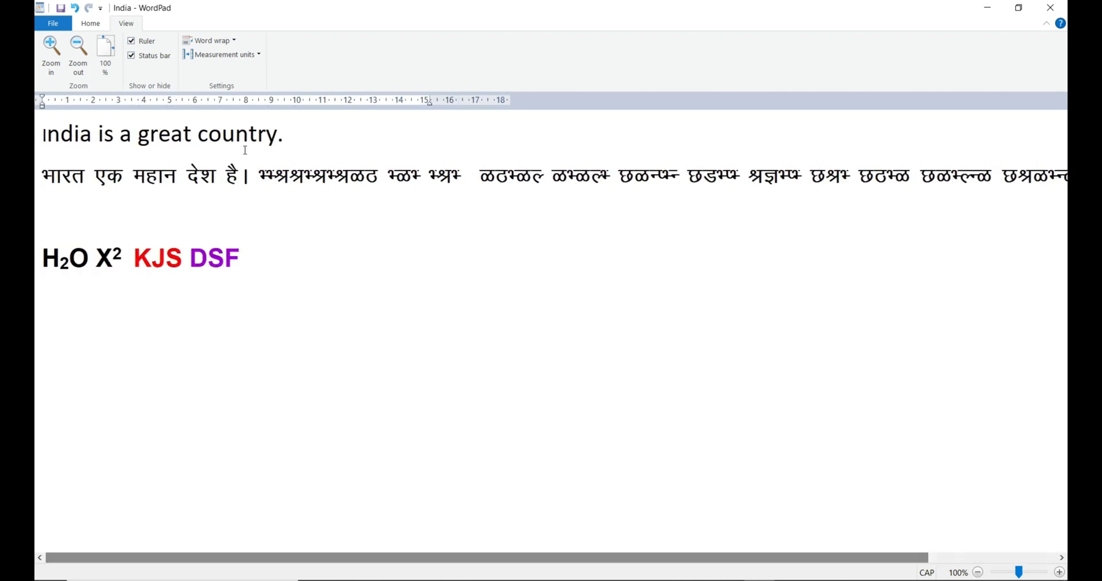
pyautogui.click(223, 41)
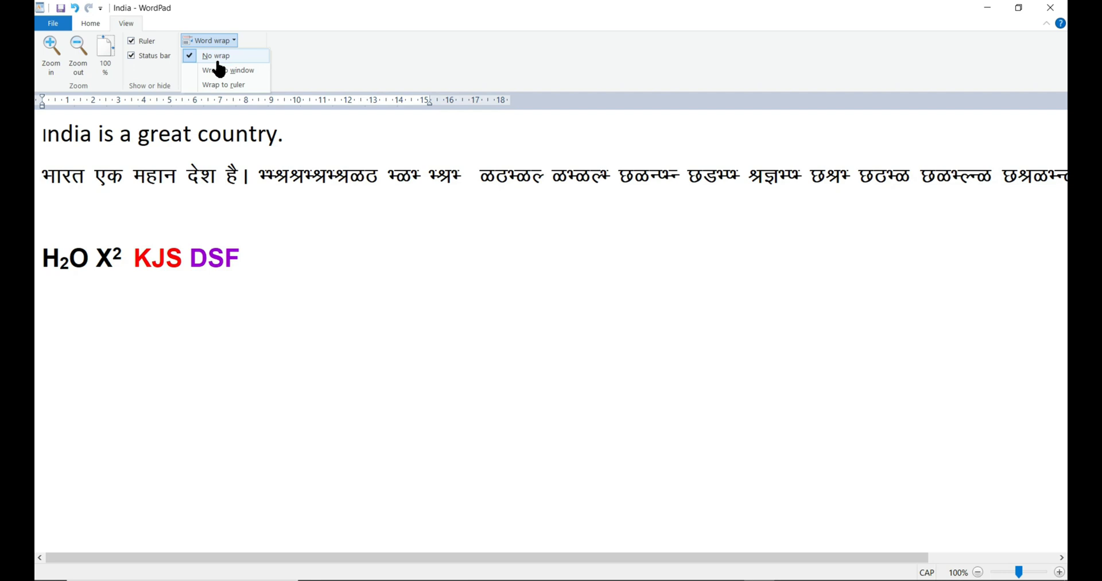
pyautogui.click(216, 57)
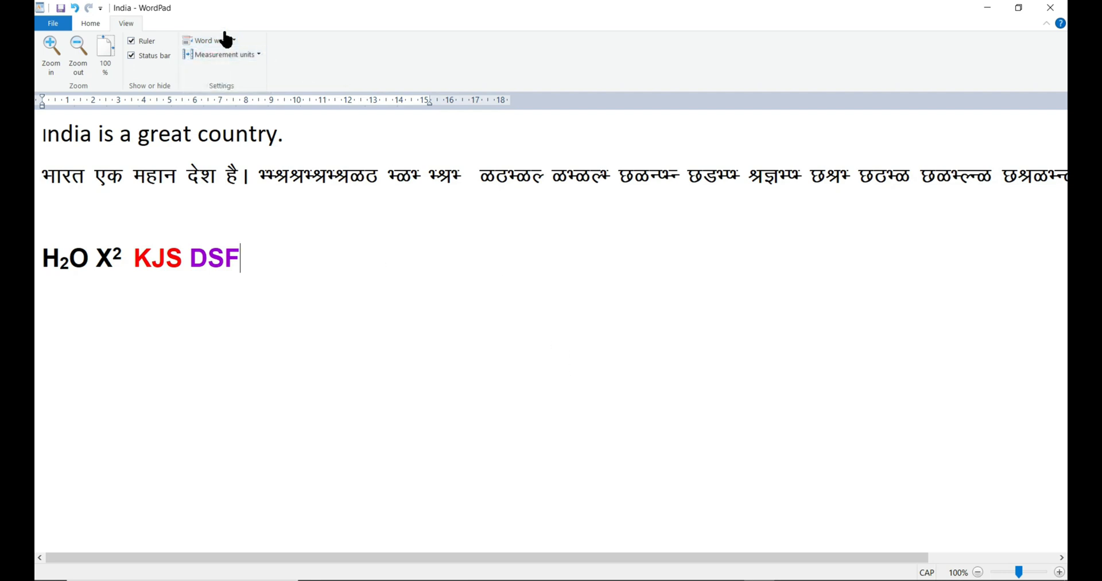
# - Try wrapping the text to the window, and set word wrap back to Wrap to ruler
pyautogui.click(227, 40)
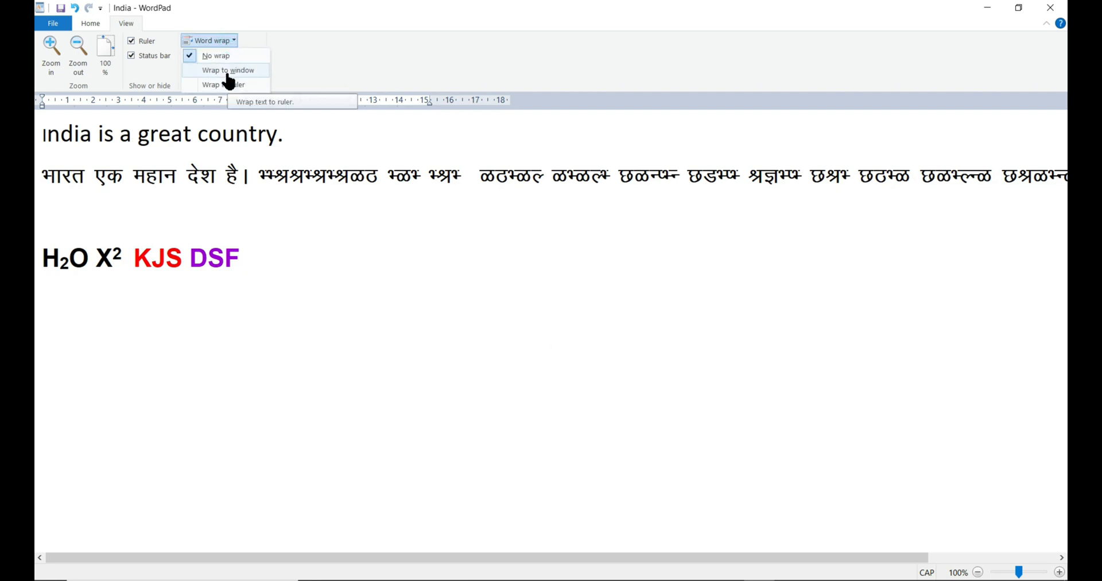
pyautogui.click(227, 87)
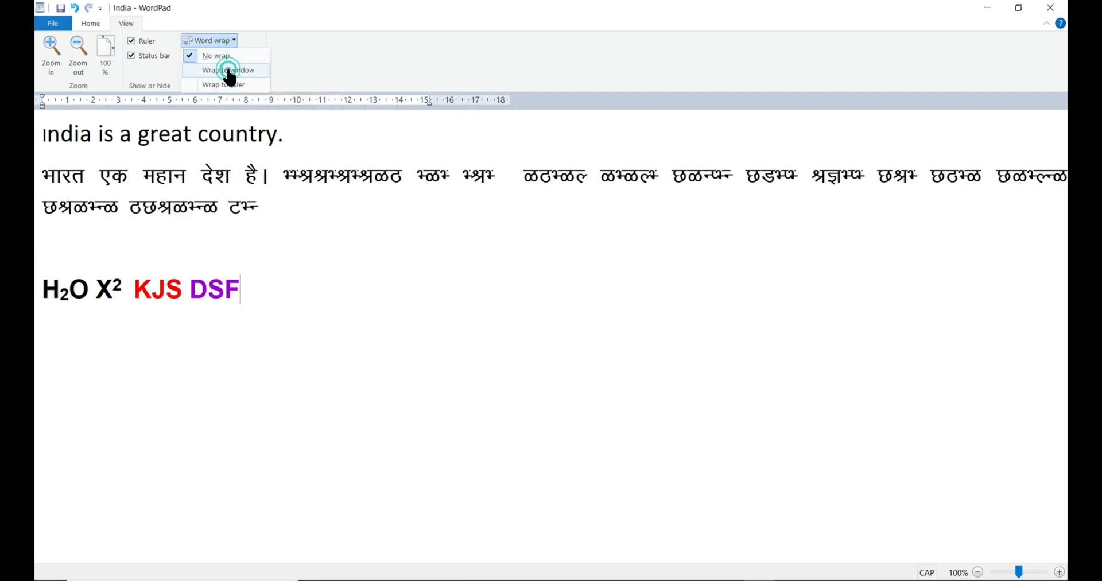
pyautogui.click(233, 41)
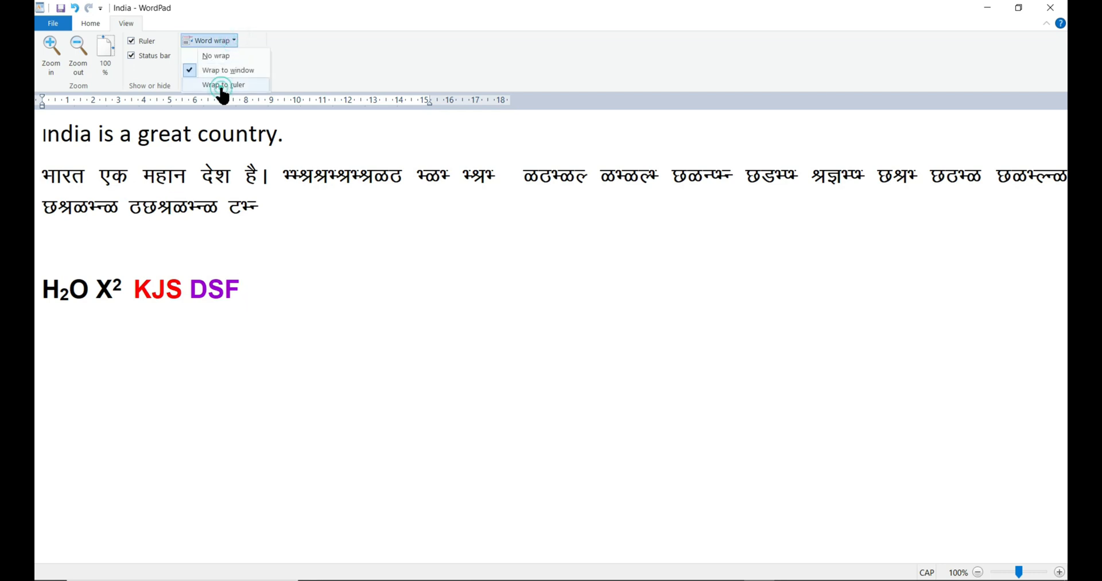
pyautogui.click(223, 85)
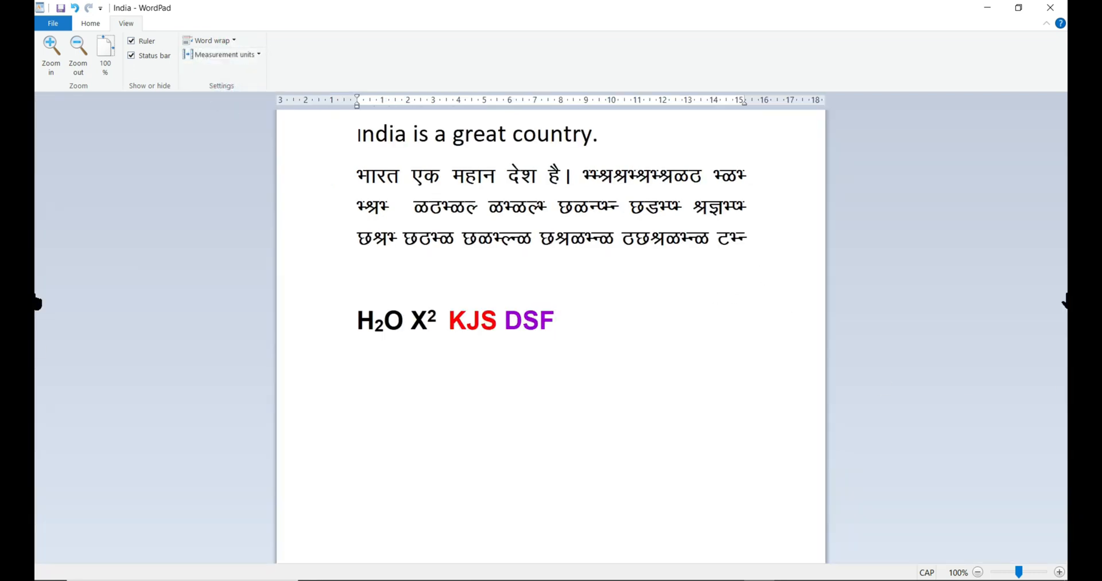
# - Add the filler lines ",L;KL" and "KJNJK" below the H2O line, separated and followed by blank lines
pyautogui.click(597, 315)
pyautogui.write(',L;KL')
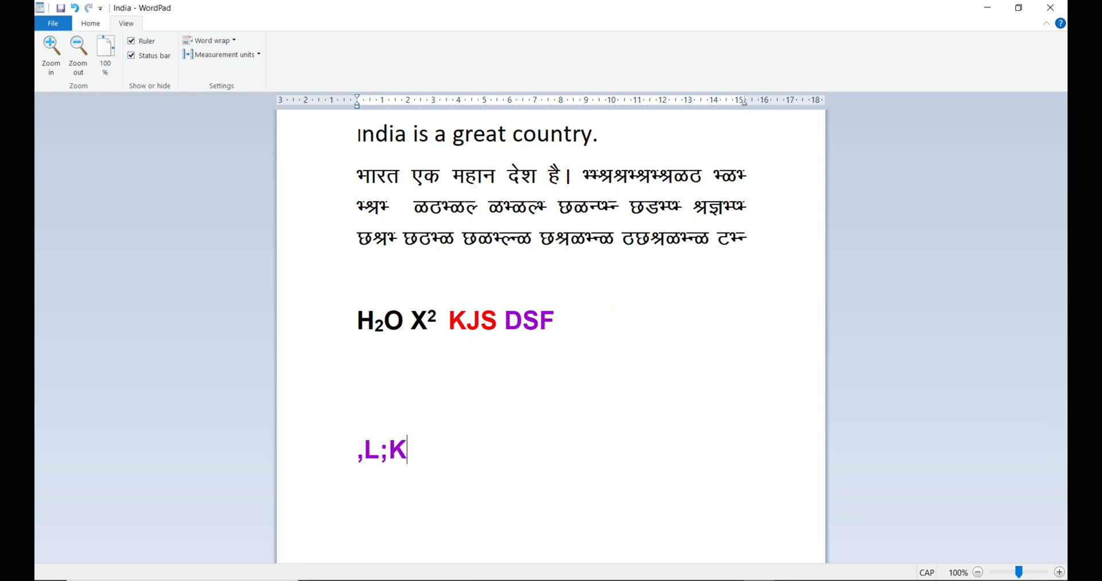
pyautogui.press('Return')
pyautogui.press('Return')
pyautogui.write('KJNJK')
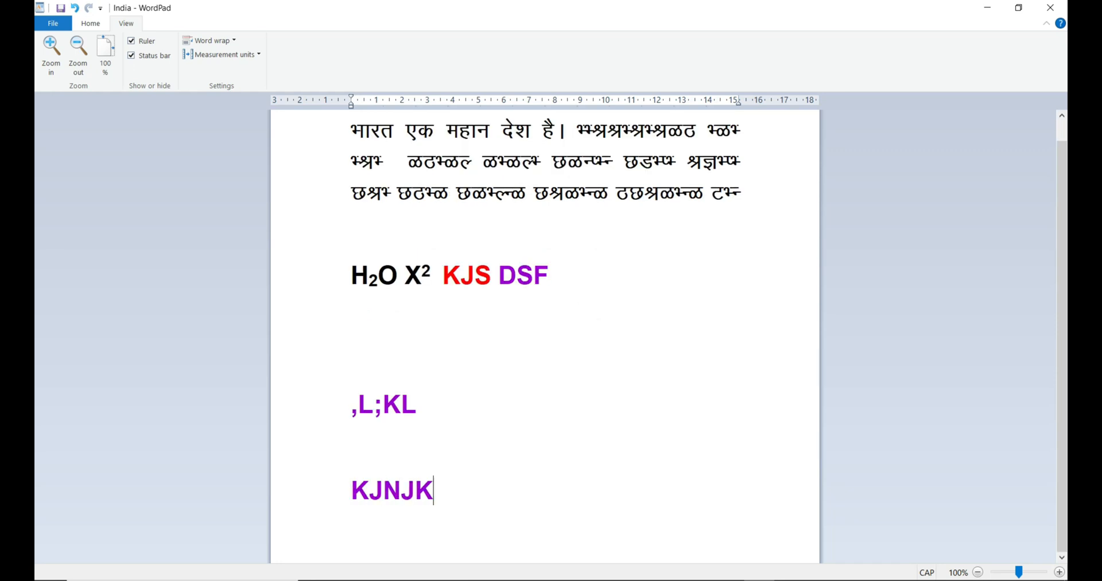
pyautogui.press('Return')
pyautogui.press('Return')
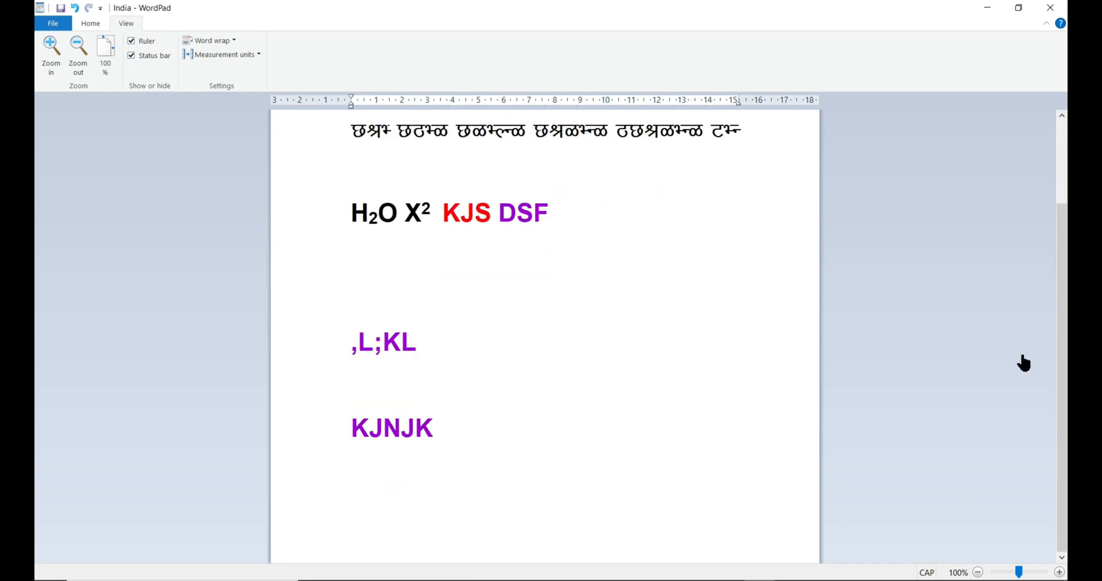
pyautogui.moveTo(1057, 263); pyautogui.dragTo(1062, 138)
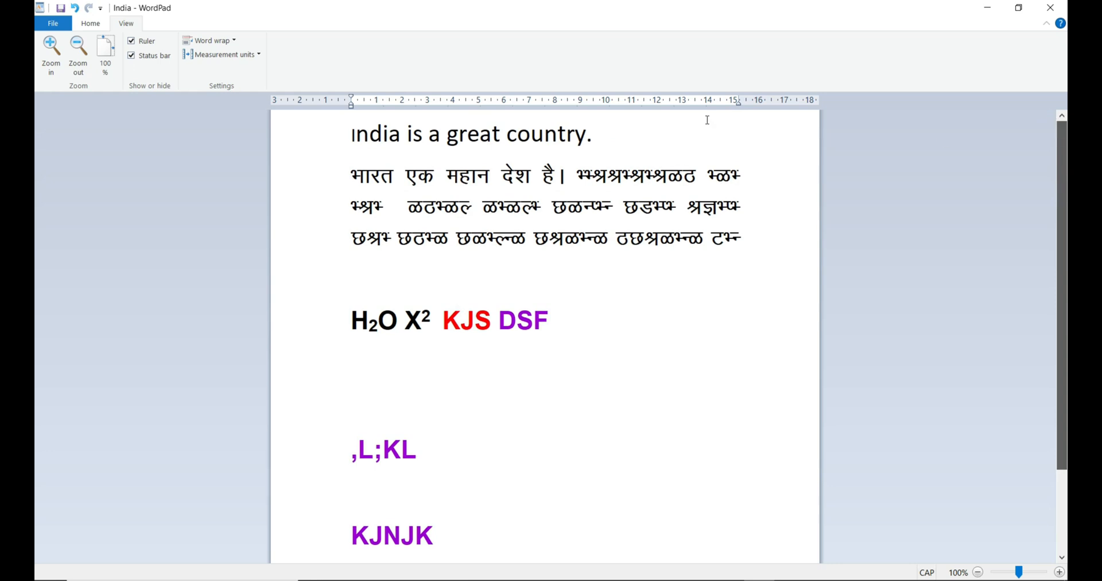
# - Set word wrap to No wrap for the document with the added filler lines
pyautogui.click(212, 41)
pyautogui.click(217, 57)
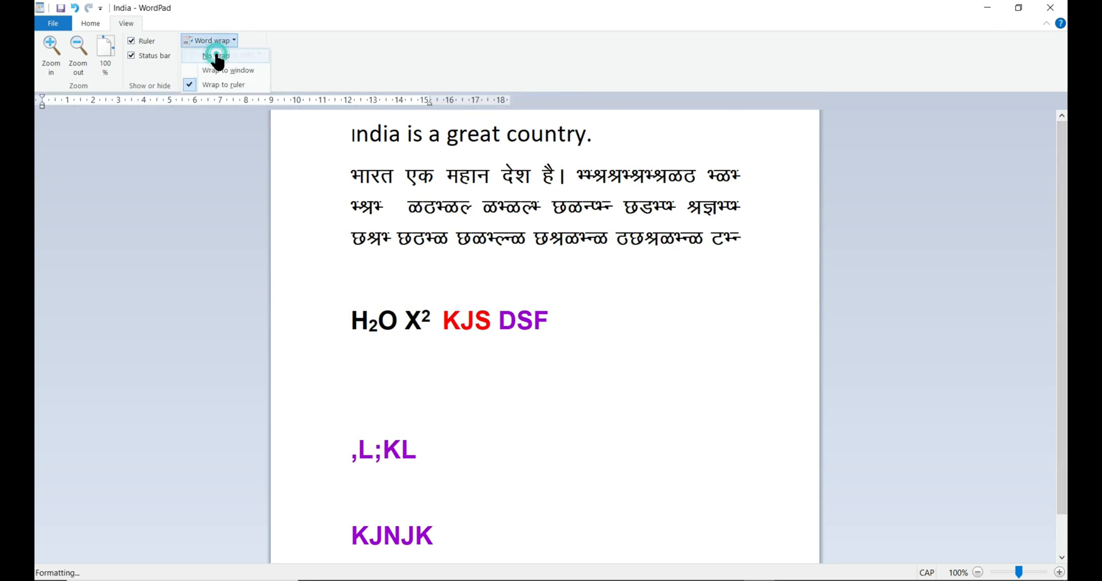
pyautogui.moveTo(1062, 226); pyautogui.dragTo(1063, 198)
pyautogui.moveTo(898, 557); pyautogui.dragTo(852, 540)
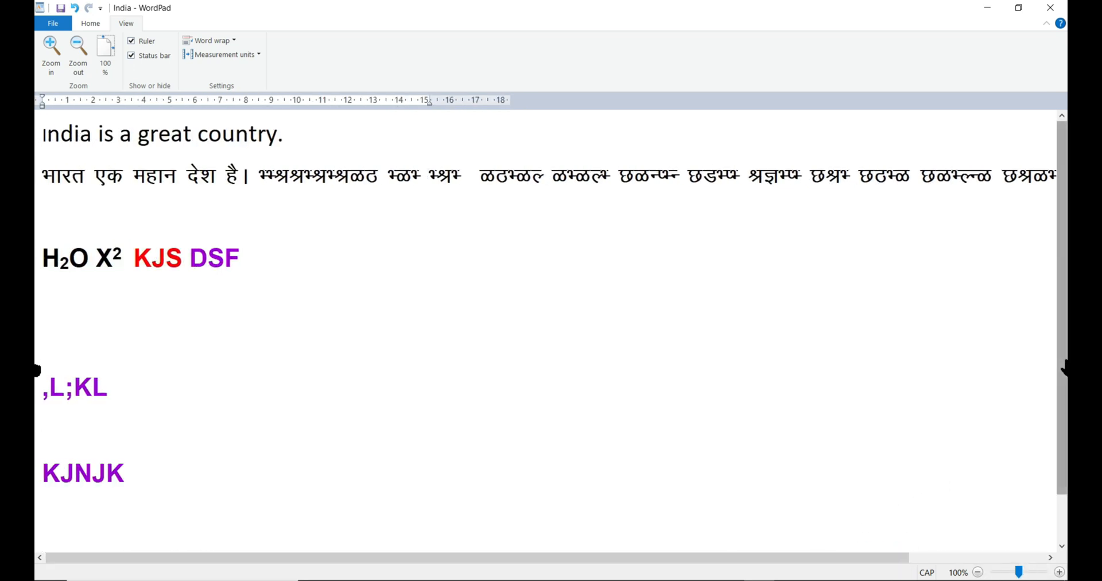
pyautogui.moveTo(1066, 352)
pyautogui.mouseDown()
pyautogui.moveTo(1065, 370)
pyautogui.moveTo(1065, 359)
pyautogui.mouseUp()
# - Set the document's word wrap to Wrap to ruler, and place the cursor on the empty line below the H2O line
pyautogui.click(234, 40)
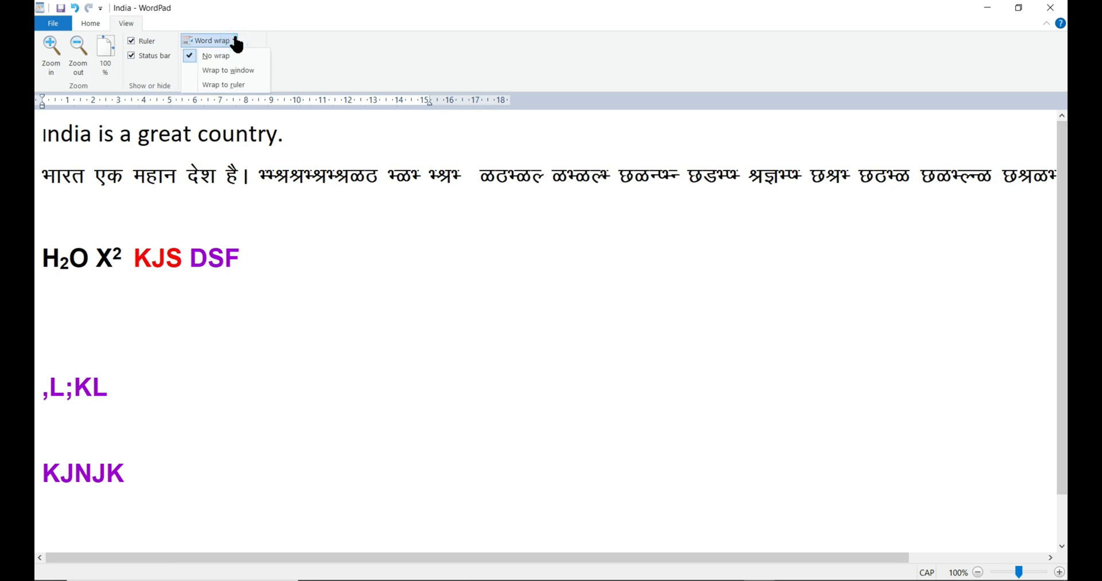
pyautogui.click(236, 86)
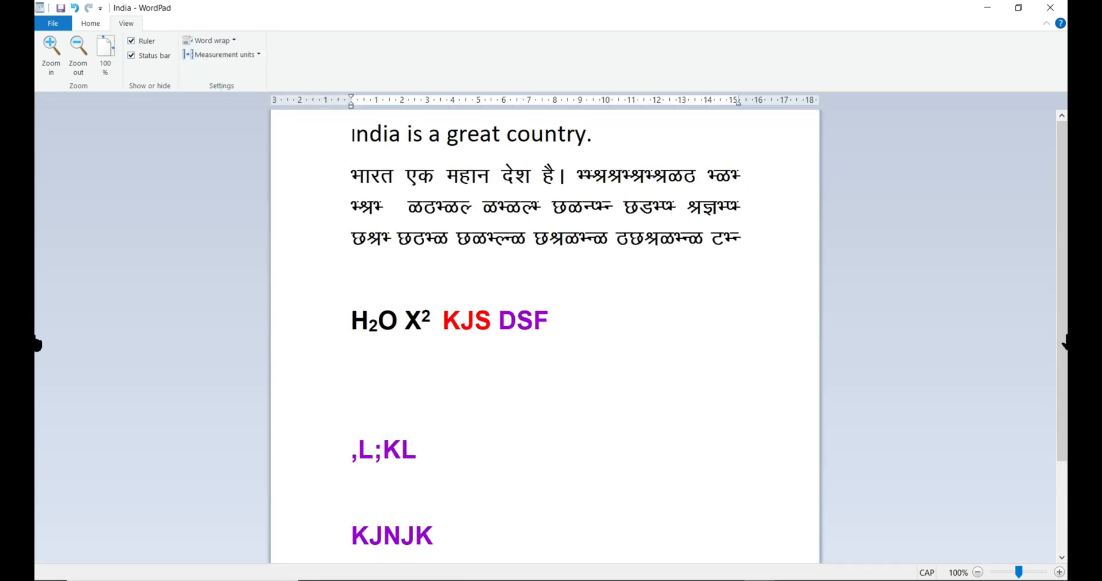
pyautogui.moveTo(1064, 263); pyautogui.dragTo(1064, 290)
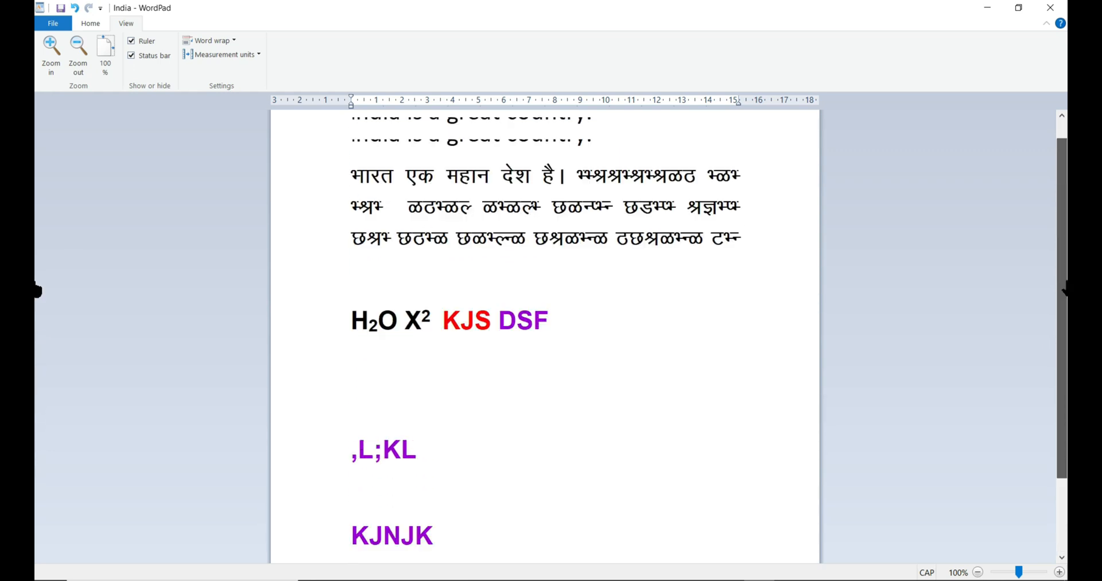
pyautogui.click(650, 350)
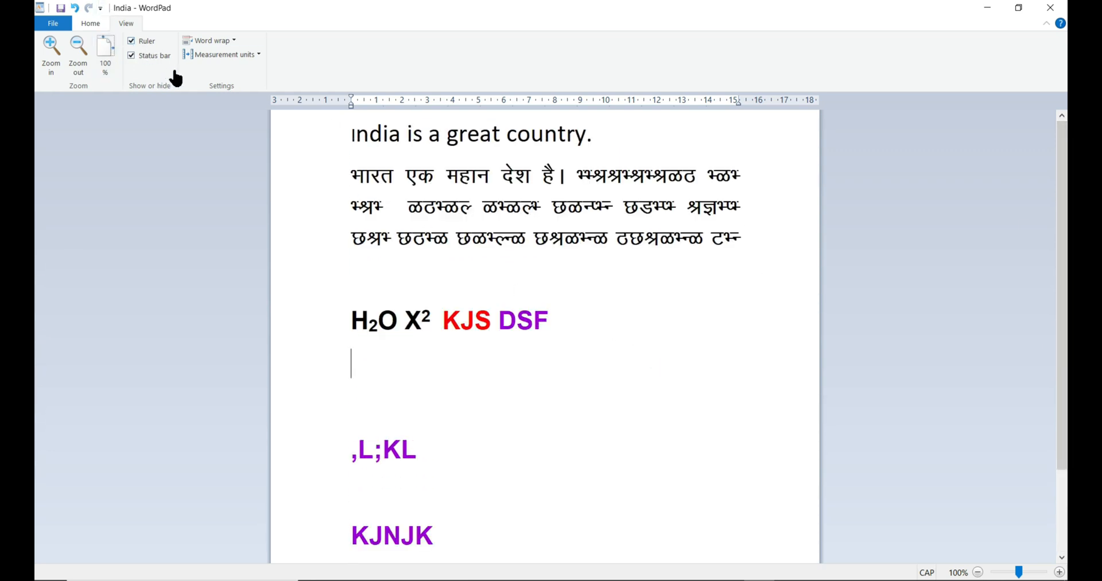
# - Review the available measurement units and the margin fields in the page setup, closing the page setup without changes
pyautogui.click(250, 57)
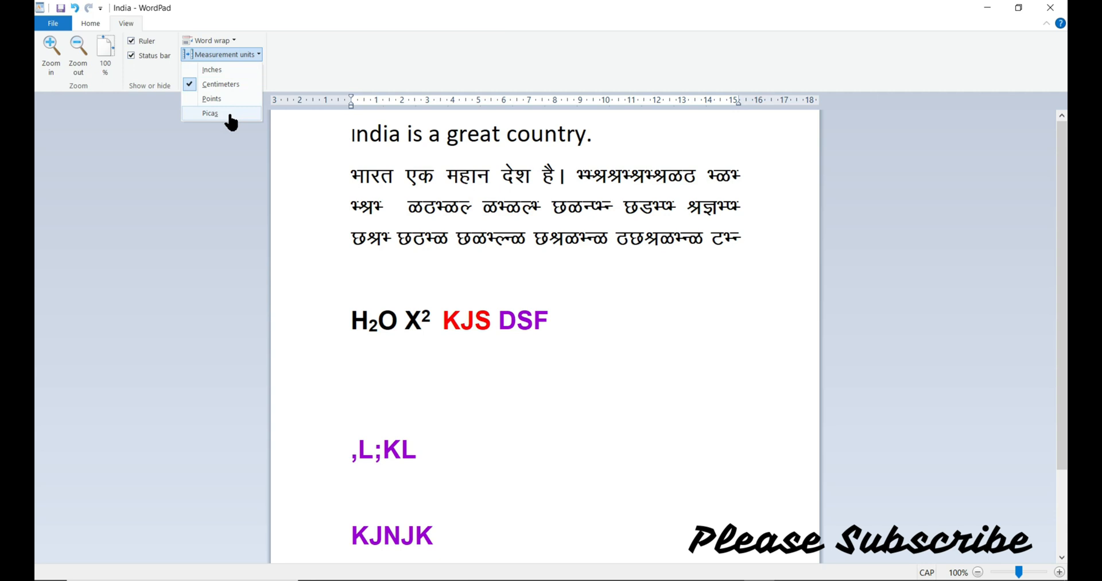
pyautogui.click(320, 241)
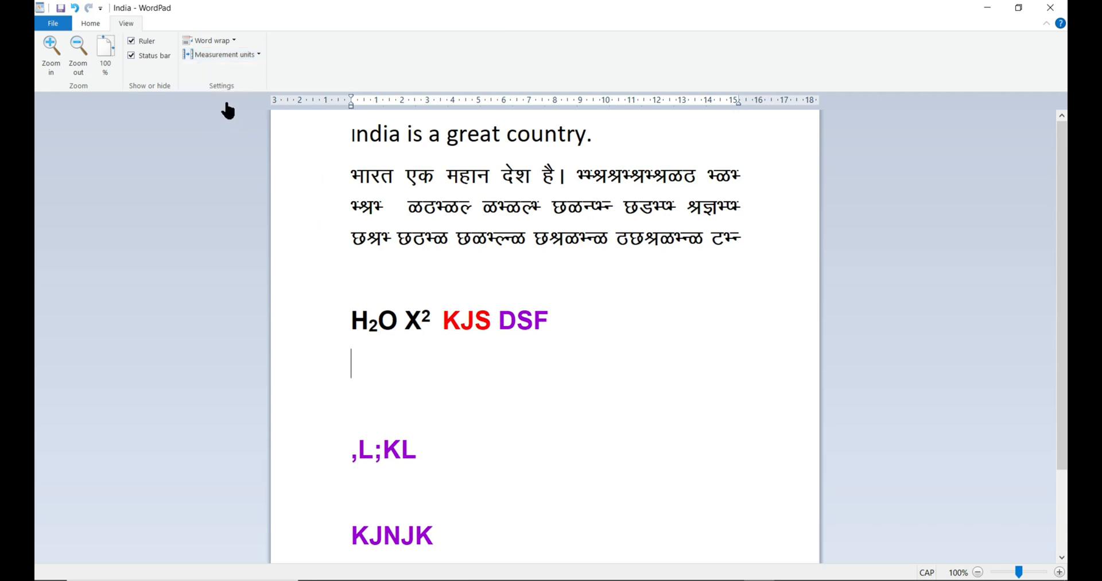
pyautogui.click(256, 55)
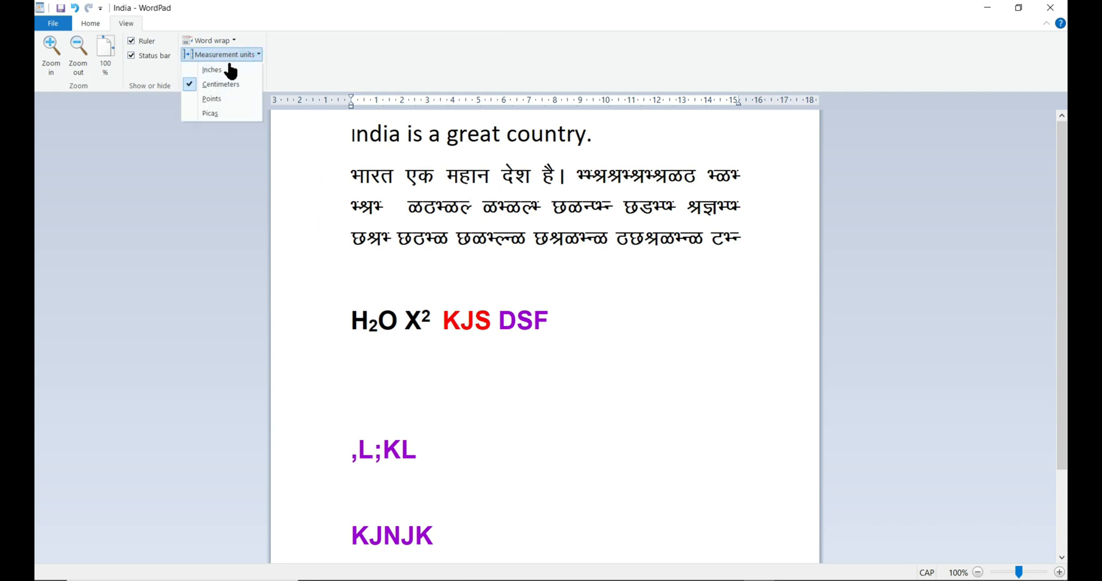
pyautogui.click(55, 24)
pyautogui.click(87, 201)
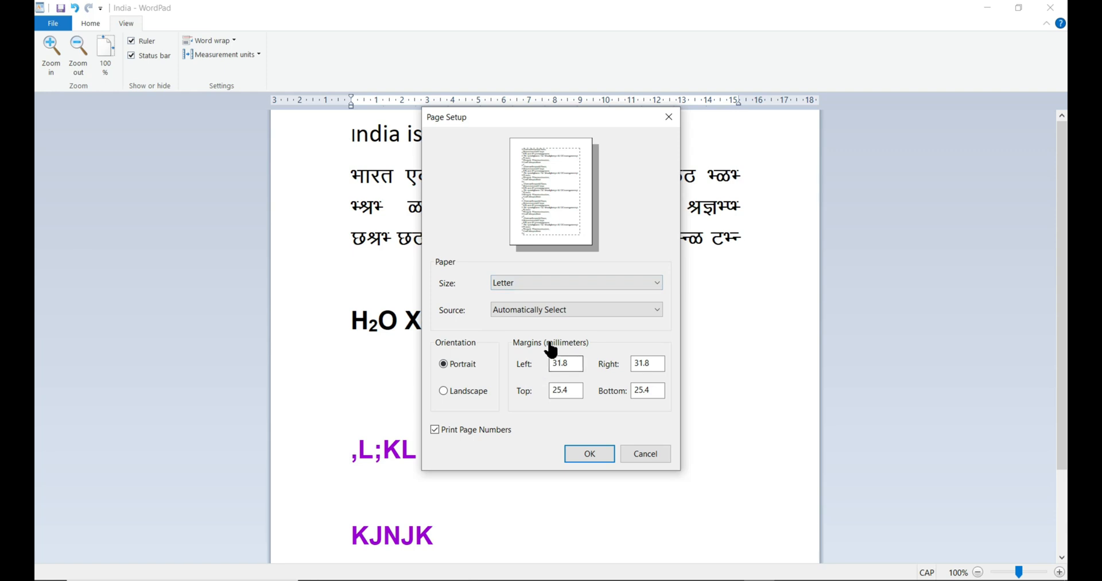
pyautogui.click(643, 456)
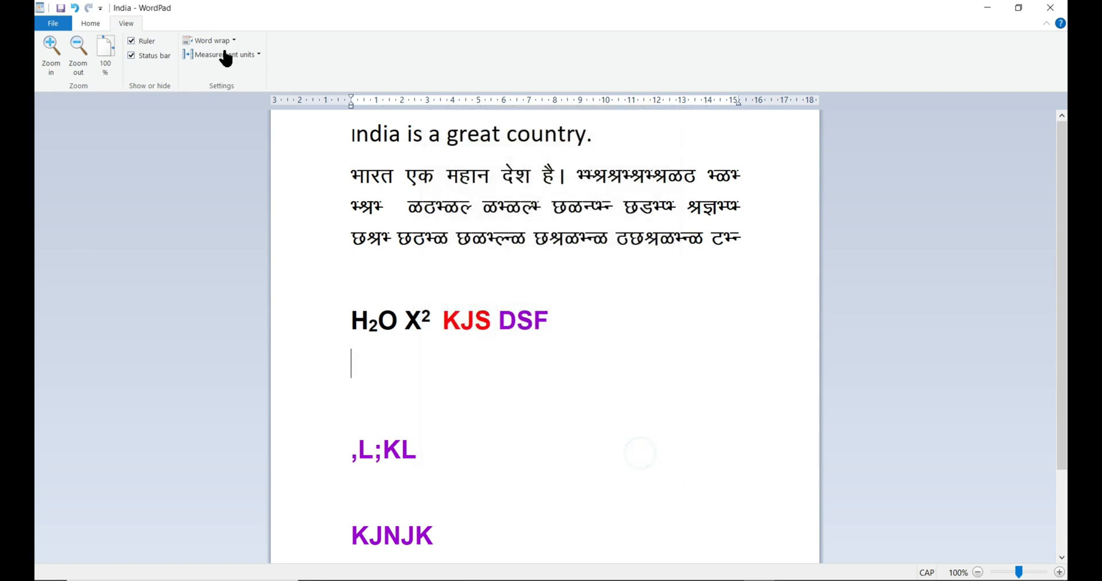
# - Try inches and points as the ruler's measurement units, and set the units back to centimeters
pyautogui.click(253, 55)
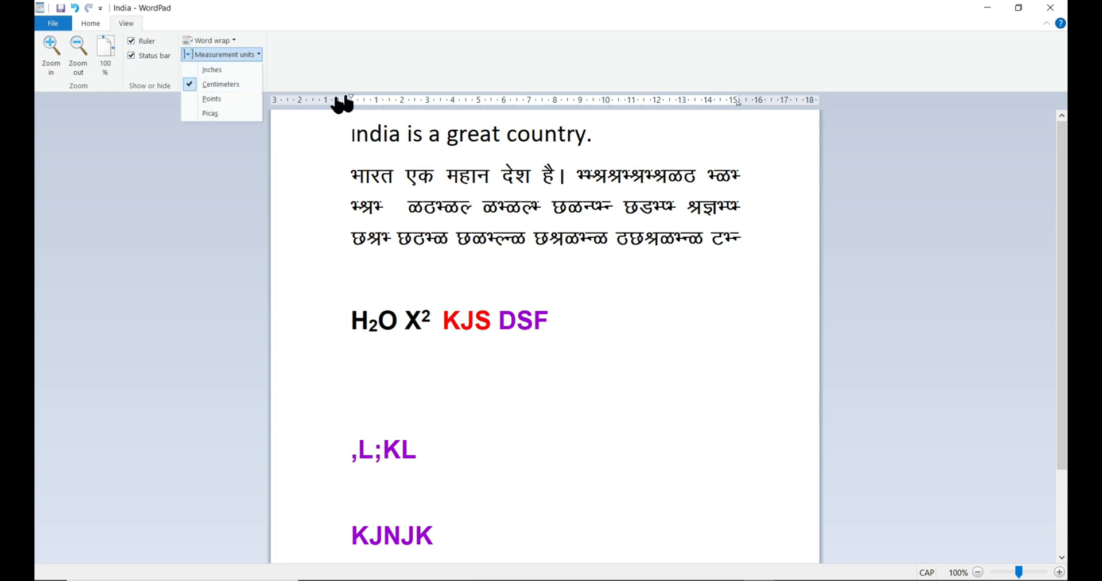
pyautogui.click(207, 70)
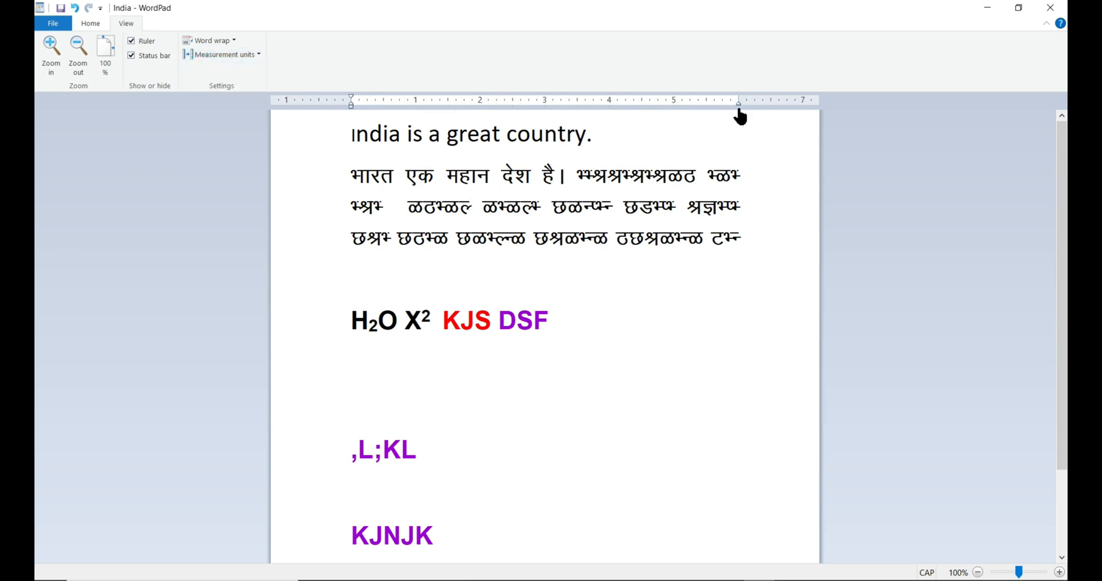
pyautogui.click(251, 55)
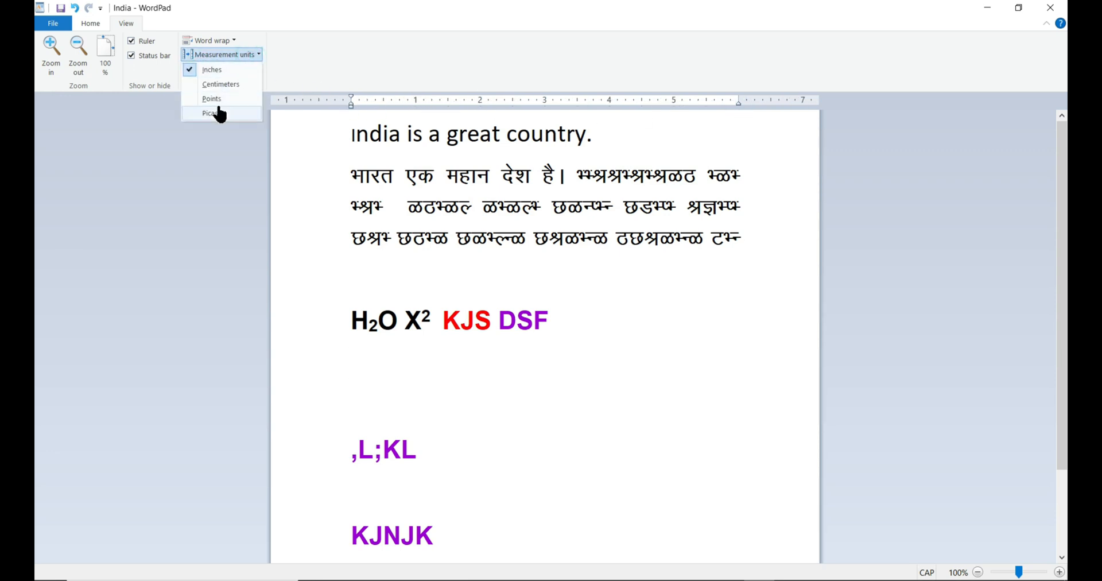
pyautogui.click(215, 100)
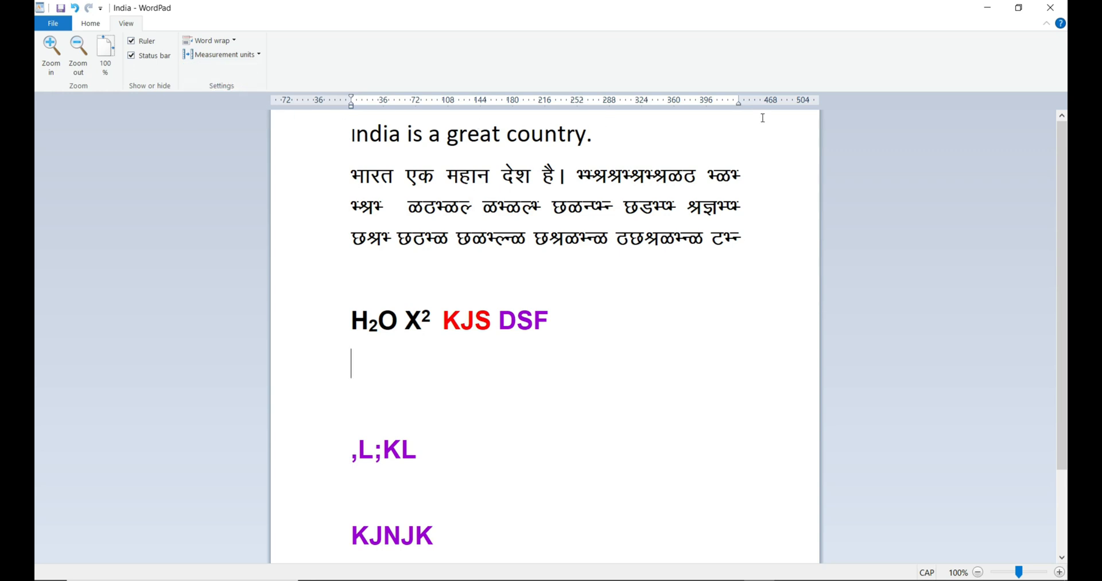
pyautogui.click(227, 59)
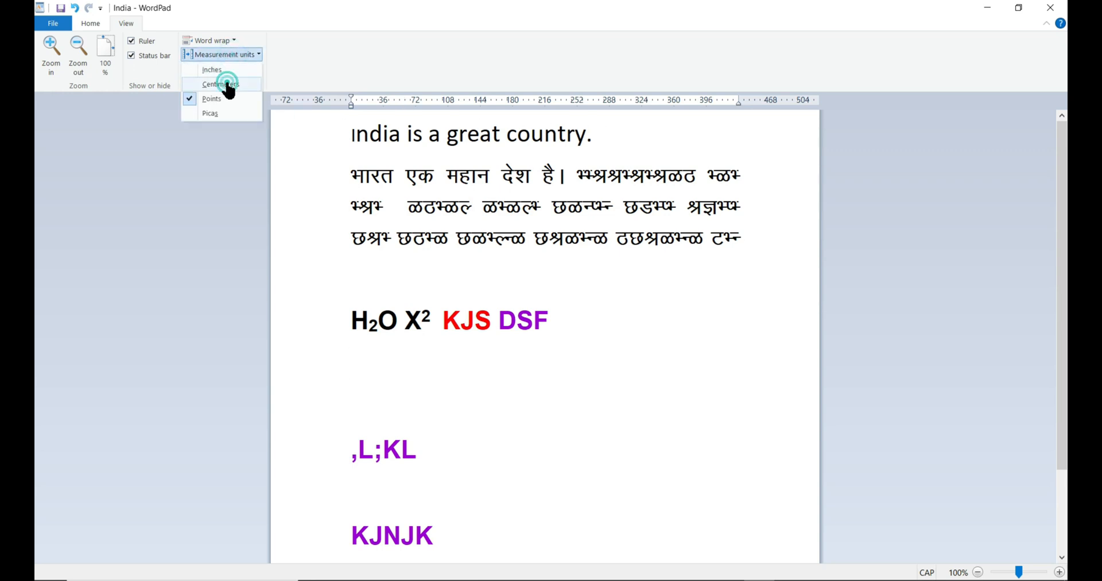
pyautogui.click(227, 84)
pyautogui.click(342, 161)
pyautogui.click(660, 248)
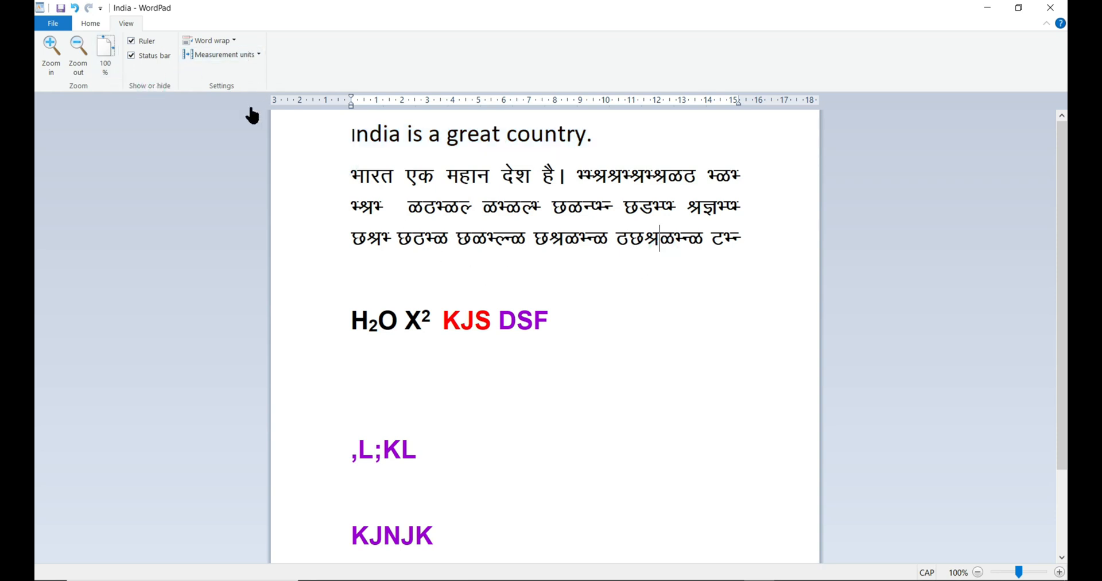
pyautogui.click(90, 24)
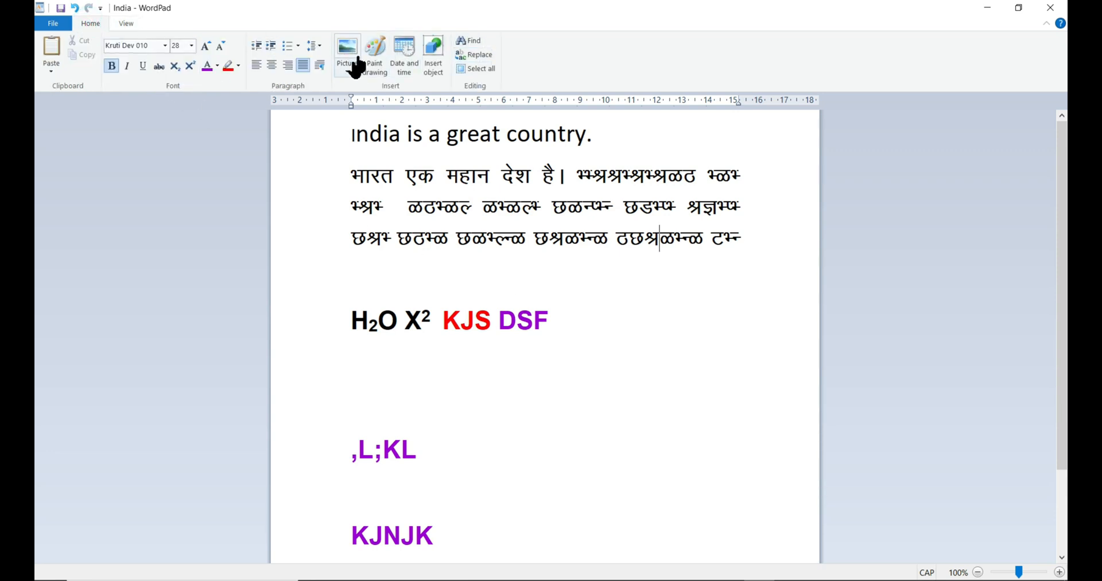
pyautogui.click(577, 303)
pyautogui.scroll(-3, 598, 347)
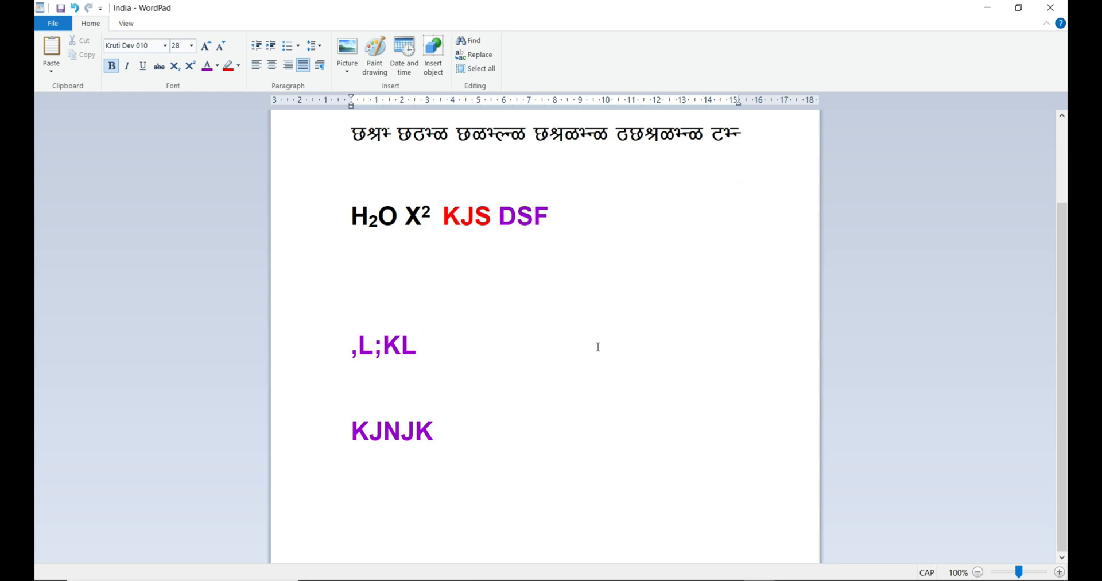
pyautogui.scroll(3, 598, 347)
pyautogui.click(335, 135)
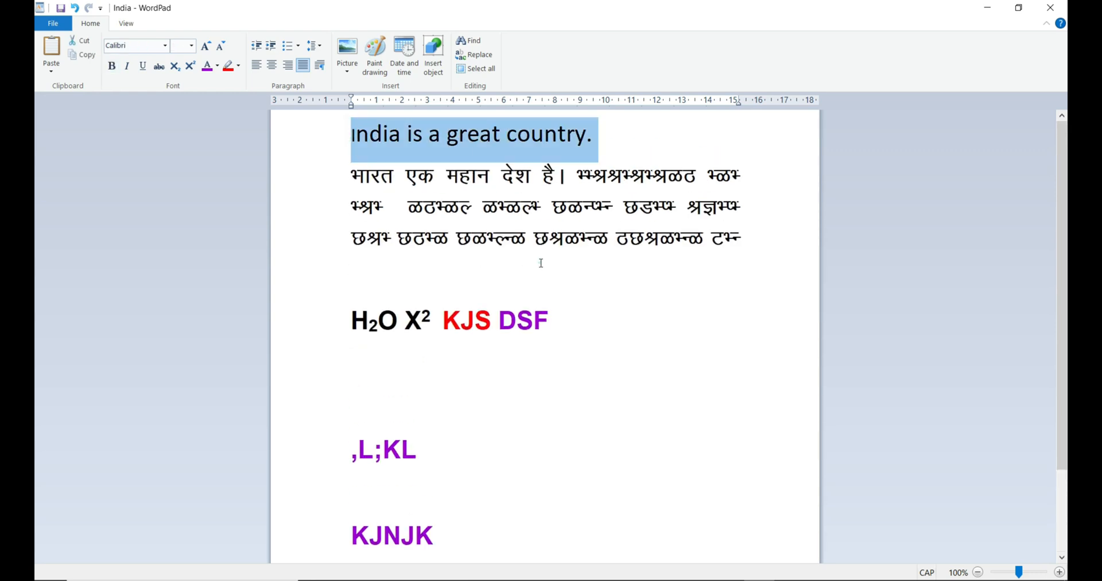
pyautogui.click(534, 238)
pyautogui.click(338, 136)
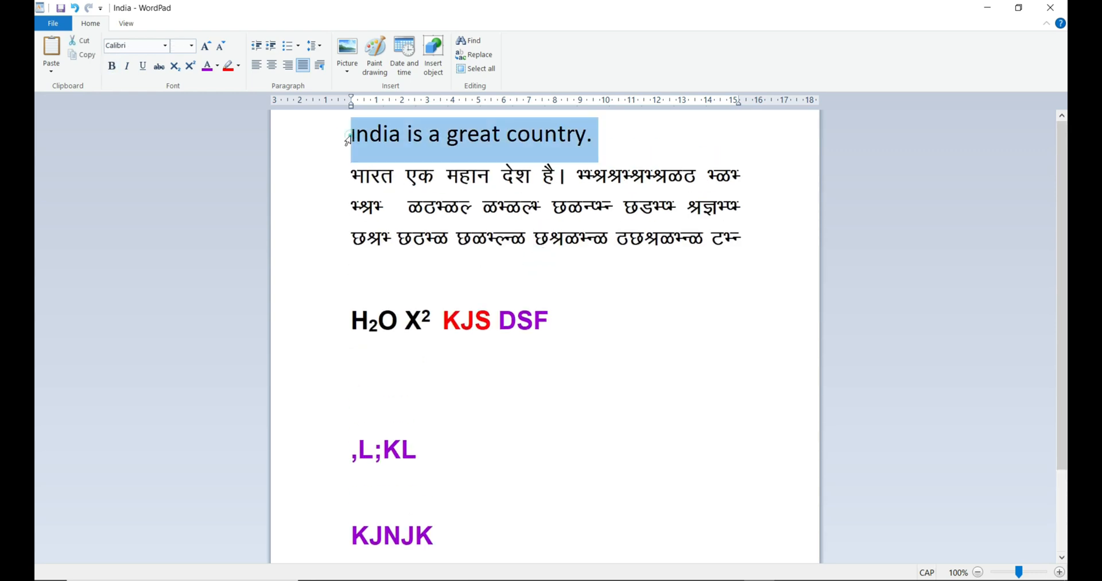
pyautogui.click(428, 198)
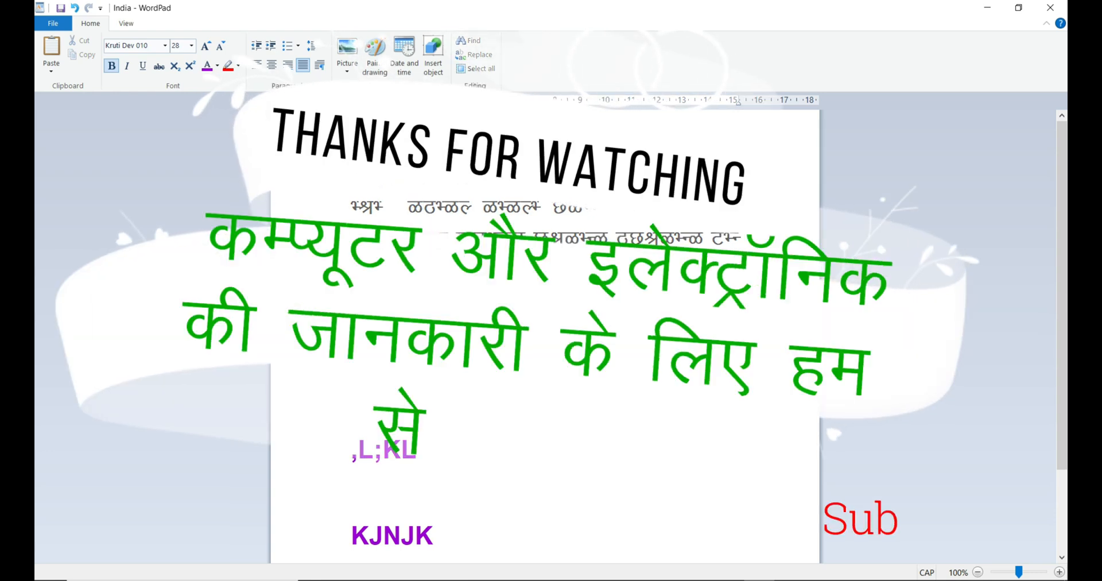